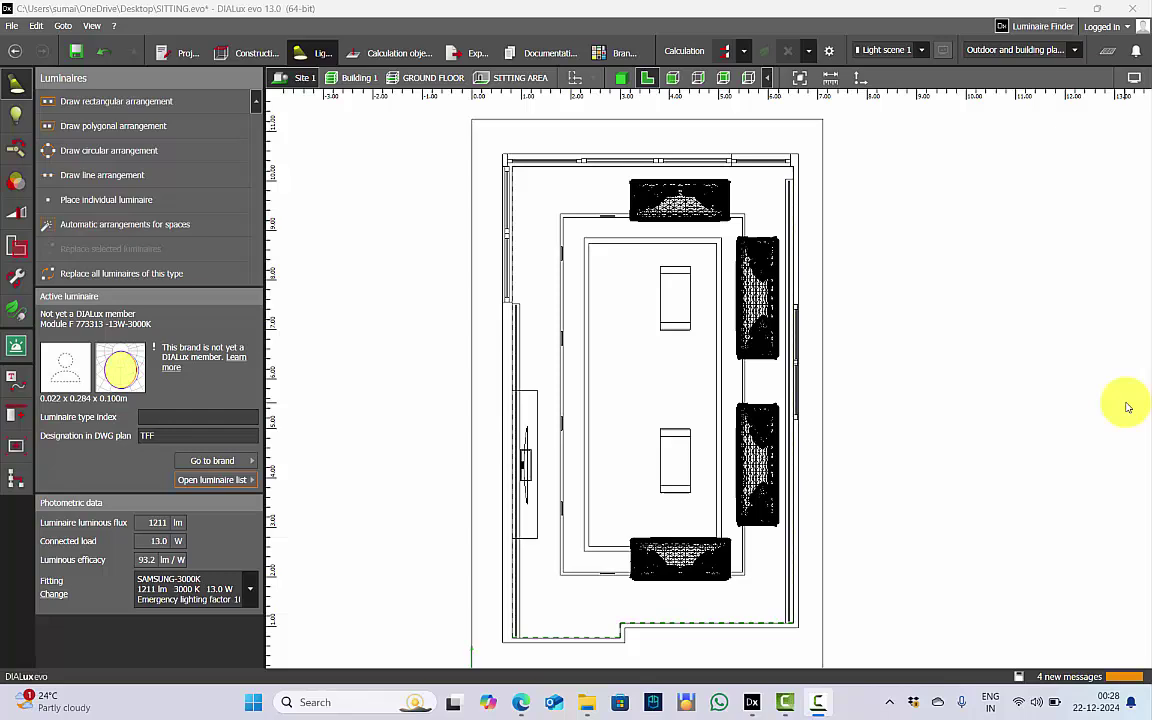
# Examine the sitting area's recessed ceiling and its cove edges in the 3D view
pyautogui.click(516, 78)
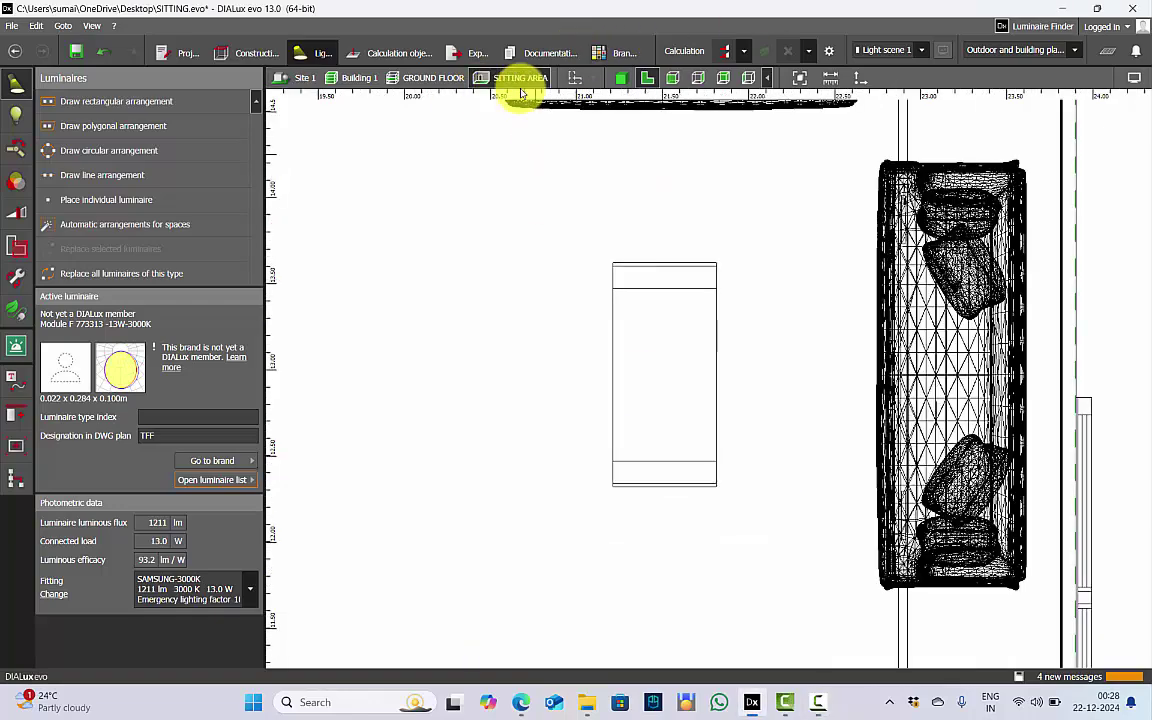
pyautogui.click(621, 79)
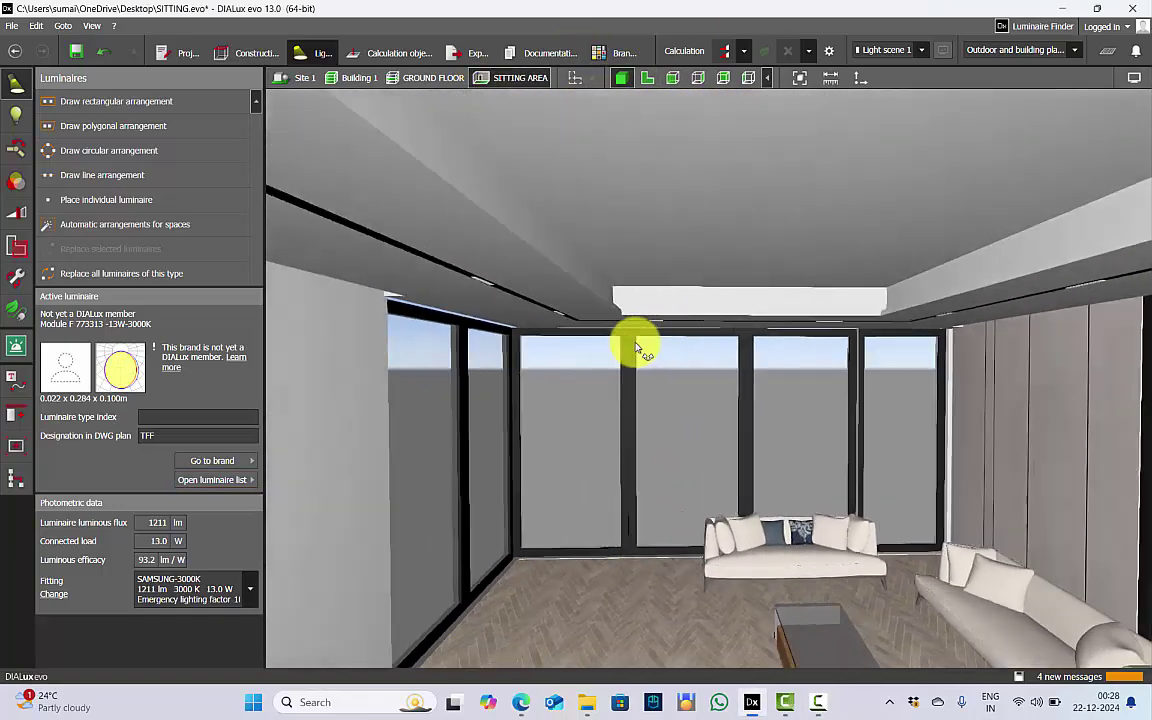
pyautogui.moveTo(635, 347); pyautogui.dragTo(625, 318, button='right')
pyautogui.scroll(-3, 602, 211)
pyautogui.moveTo(610, 372); pyautogui.dragTo(674, 370, button='right')
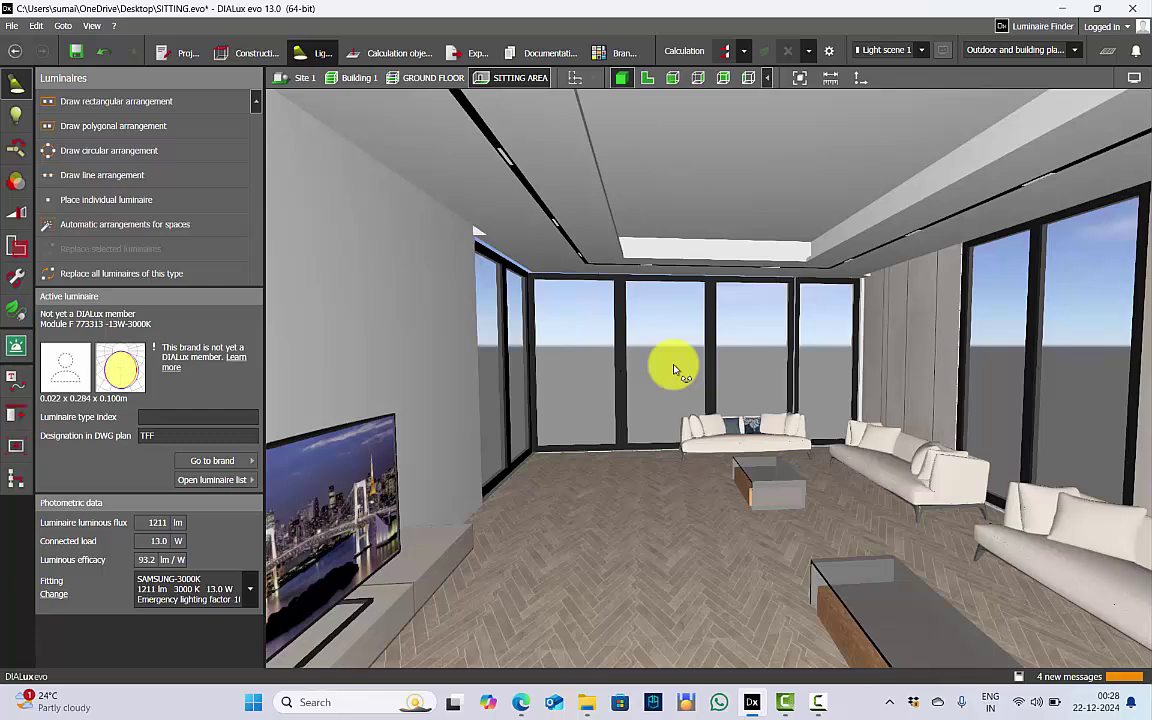
pyautogui.scroll(3, 737, 224)
pyautogui.moveTo(737, 227); pyautogui.dragTo(727, 201, button='right')
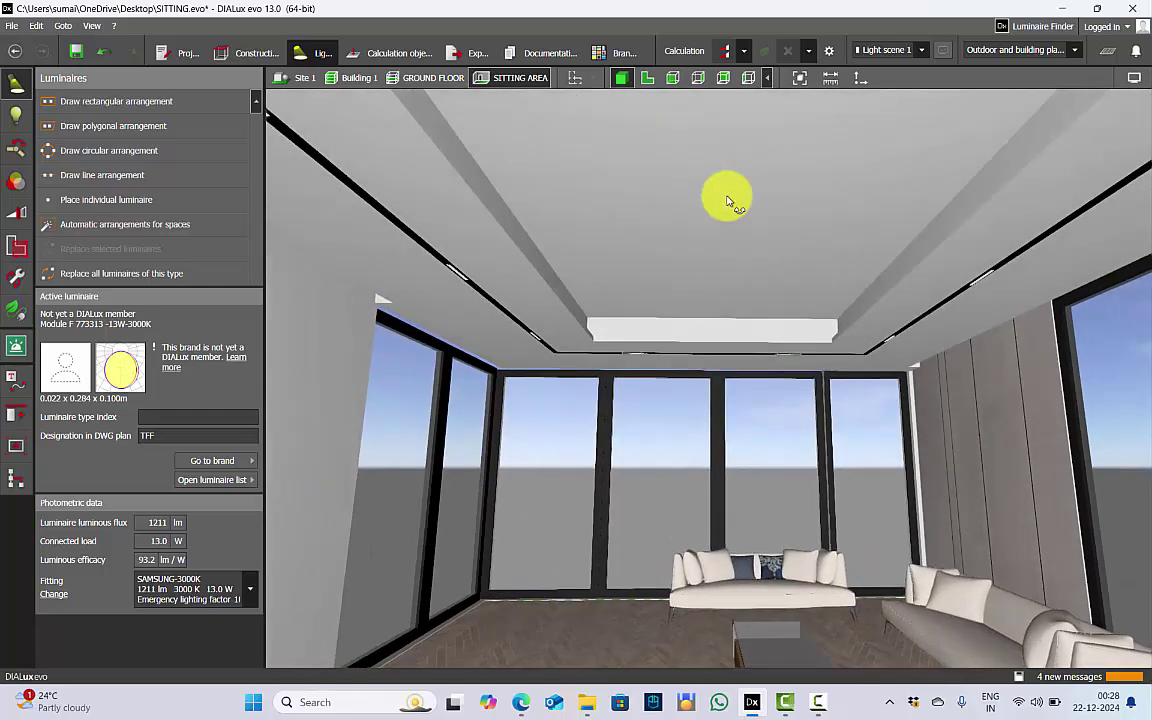
pyautogui.moveTo(481, 172); pyautogui.dragTo(871, 272, button='right')
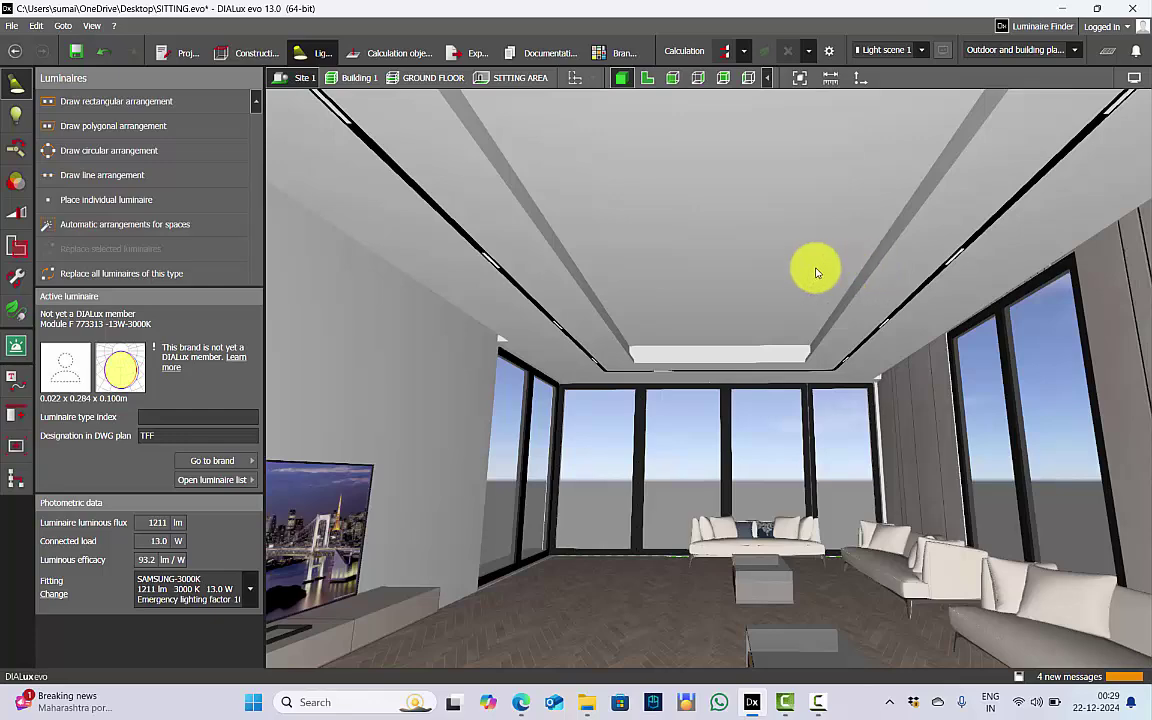
pyautogui.moveTo(818, 270); pyautogui.dragTo(823, 288, button='right')
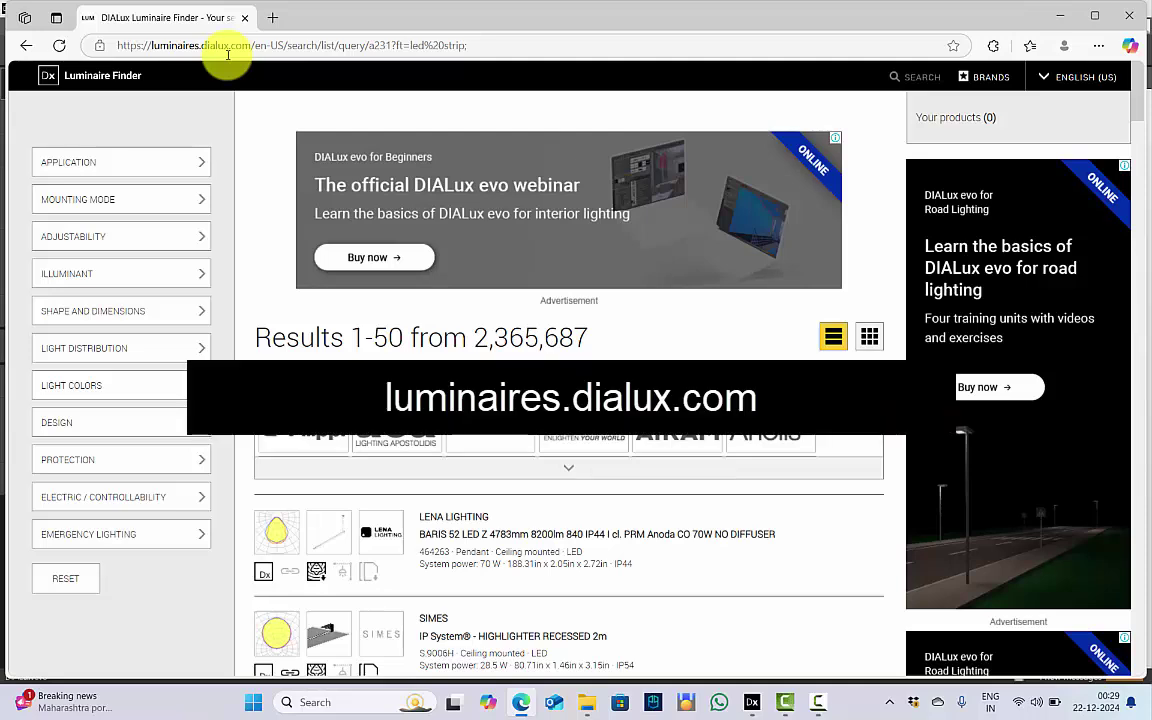
# Browse the "led strip" results in Luminaire Finder and open the RZB Less is more Flex PRO product in a new tab
pyautogui.scroll(-1, 441, 233)
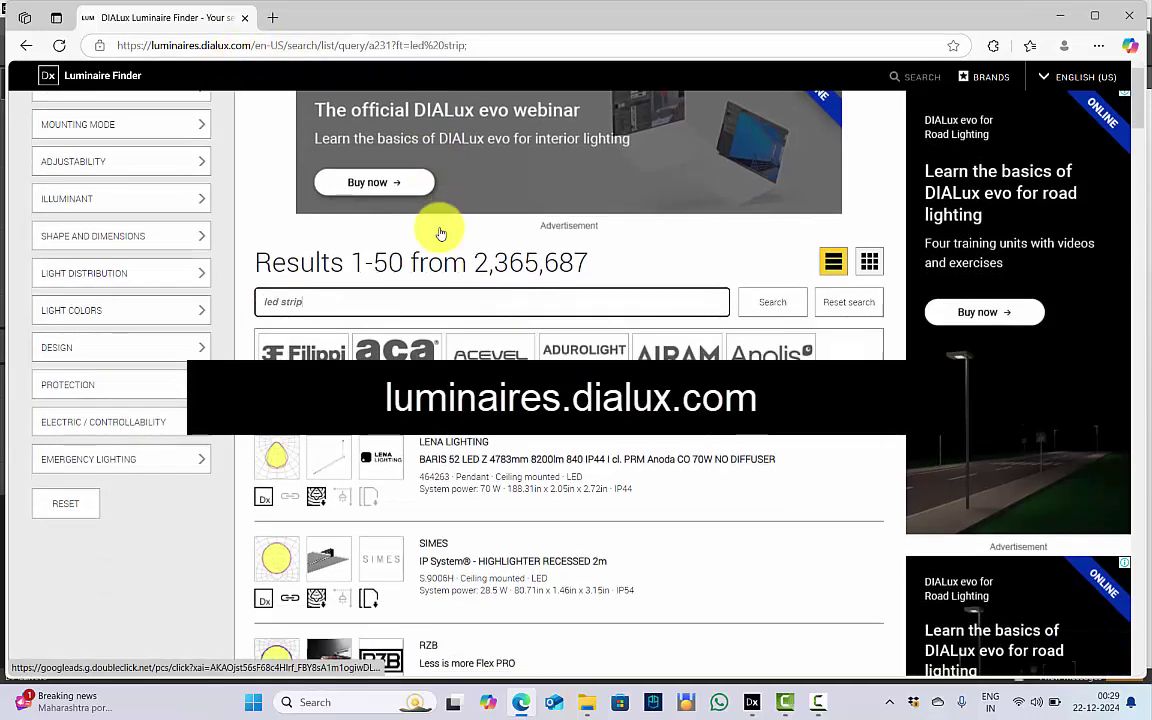
pyautogui.scroll(-2, 441, 233)
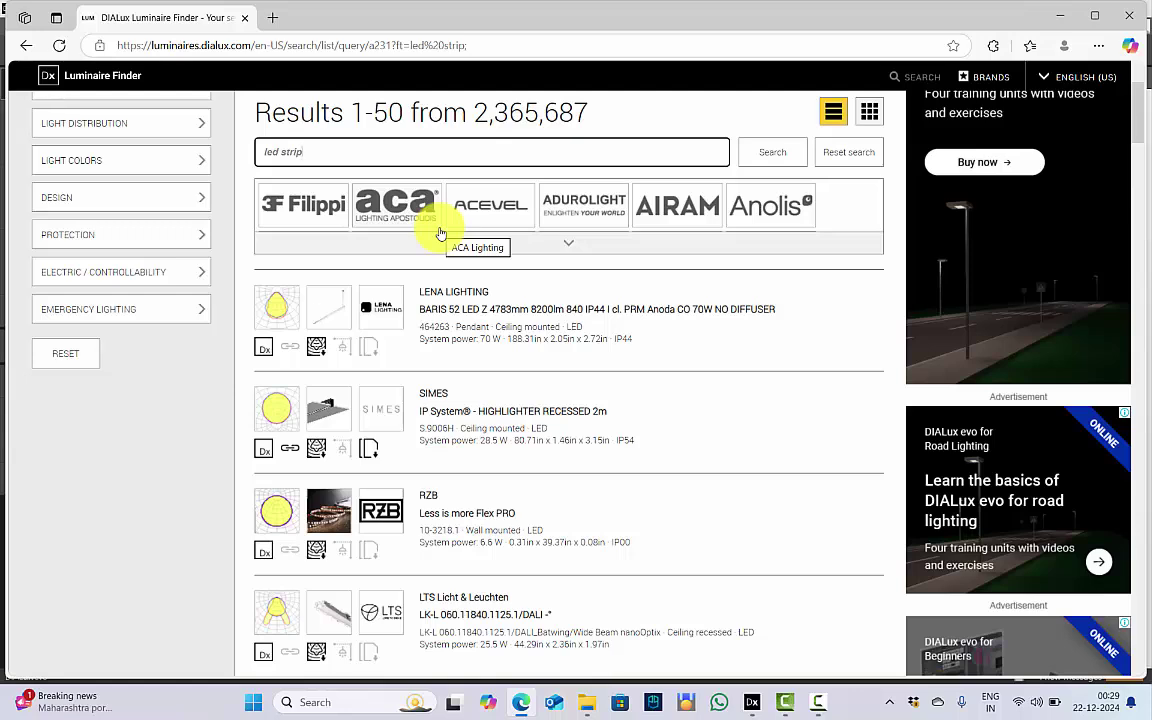
pyautogui.scroll(1, 331, 238)
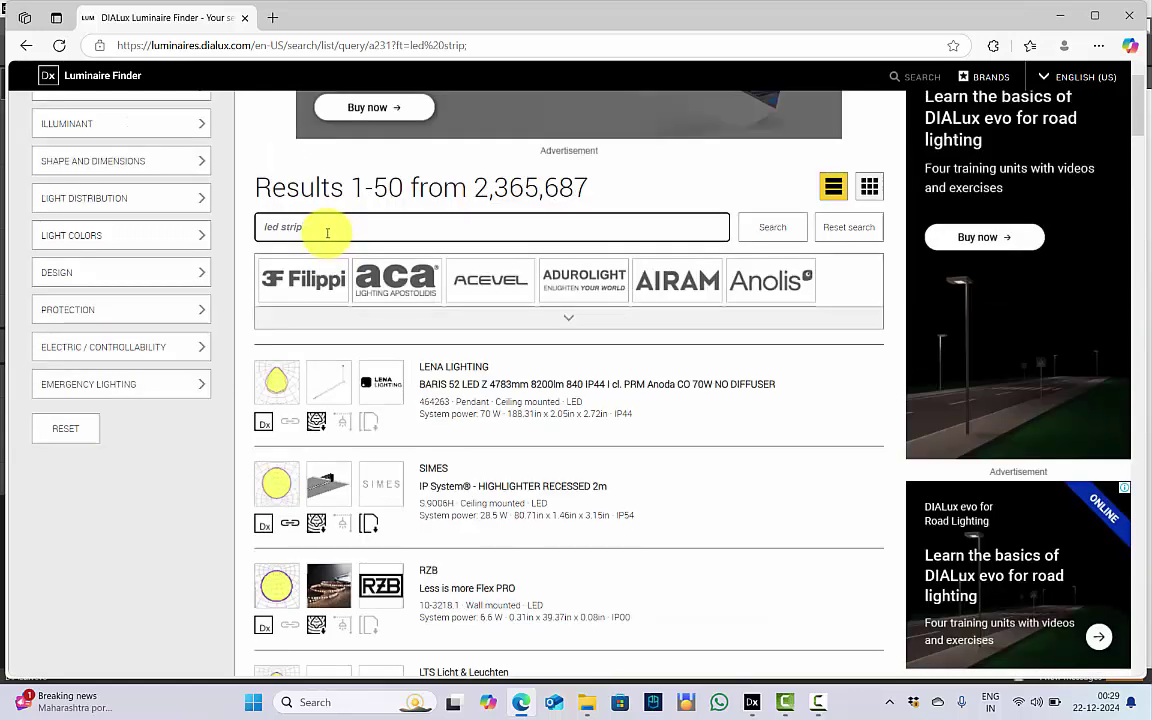
pyautogui.scroll(-2, 694, 272)
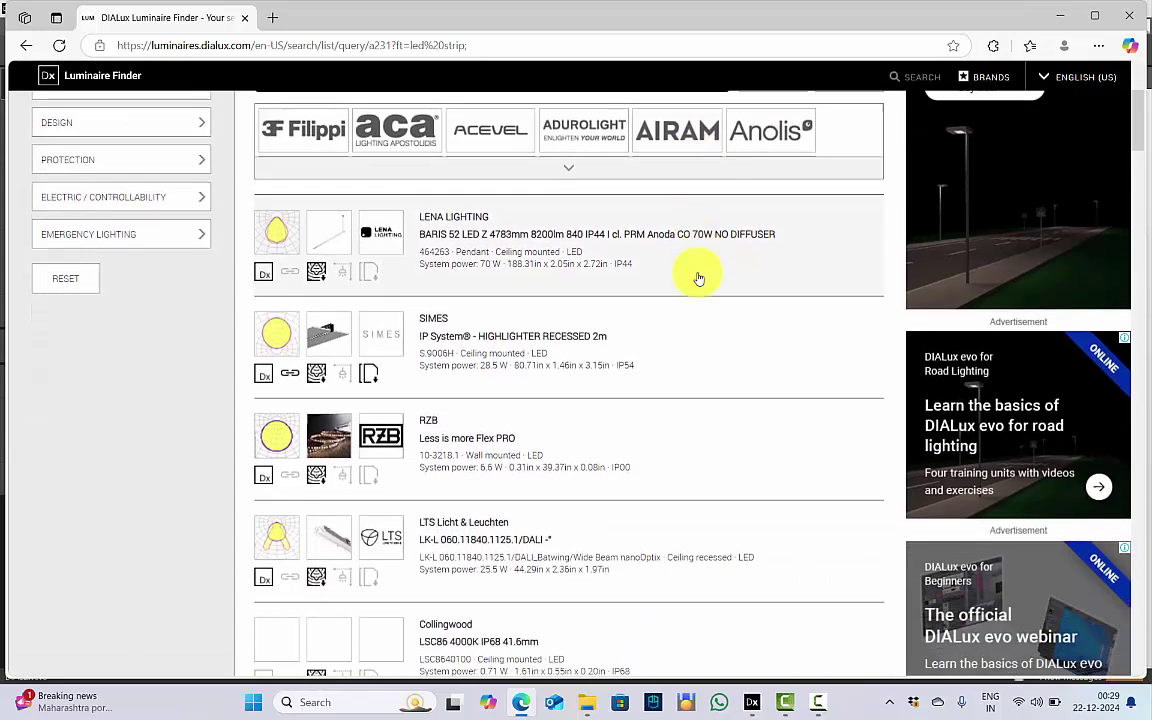
pyautogui.scroll(-2, 698, 278)
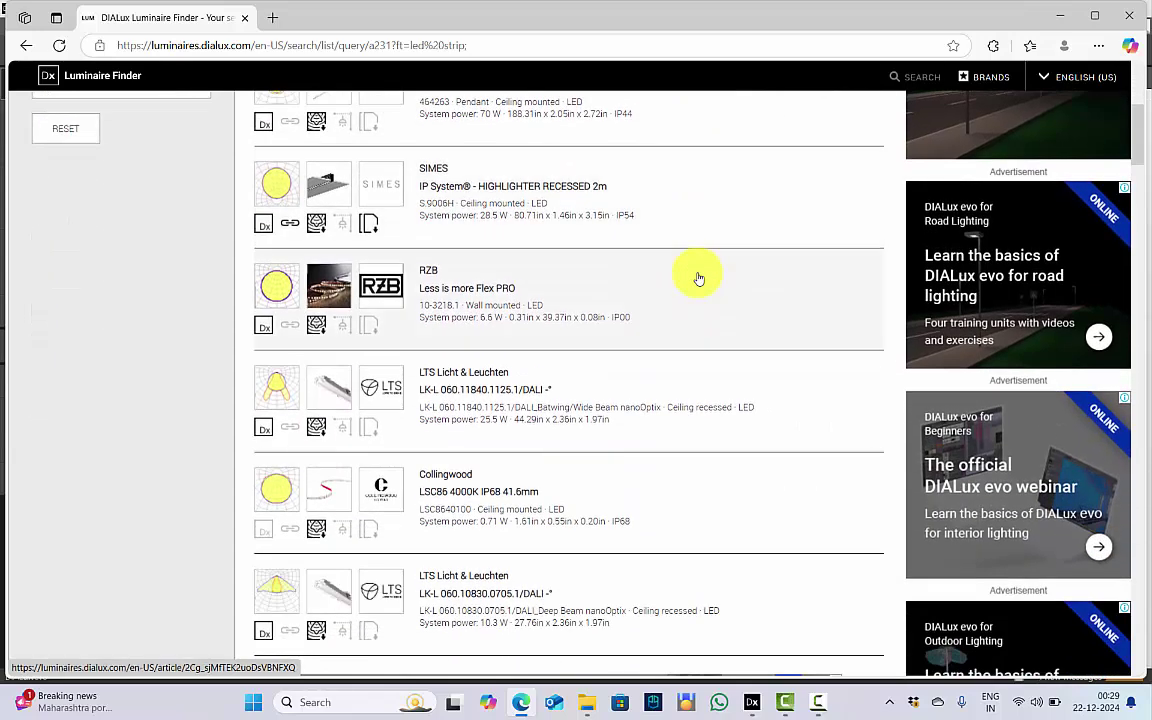
pyautogui.rightClick(433, 277)
pyautogui.click(452, 284)
pyautogui.hotkey('ctrl', 'Tab')
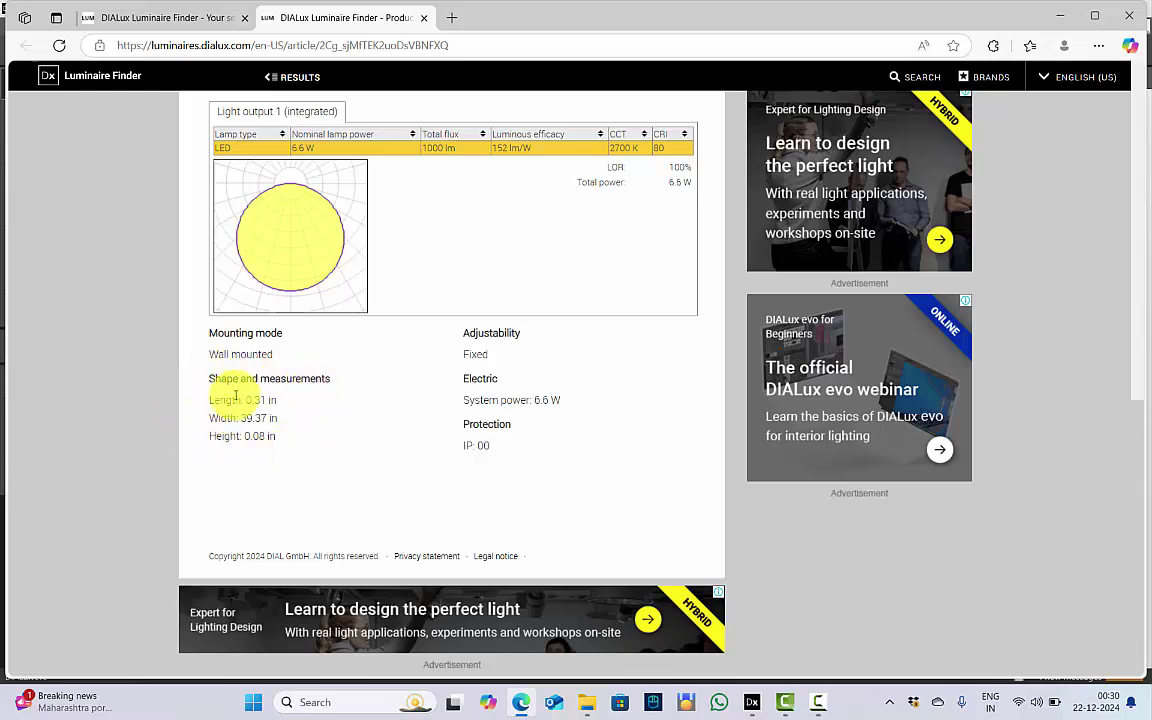
# Check the RZB Less is more Flex PRO data sheet, send the luminaire to DIALux and switch to DIALux evo
pyautogui.scroll(4, 410, 442)
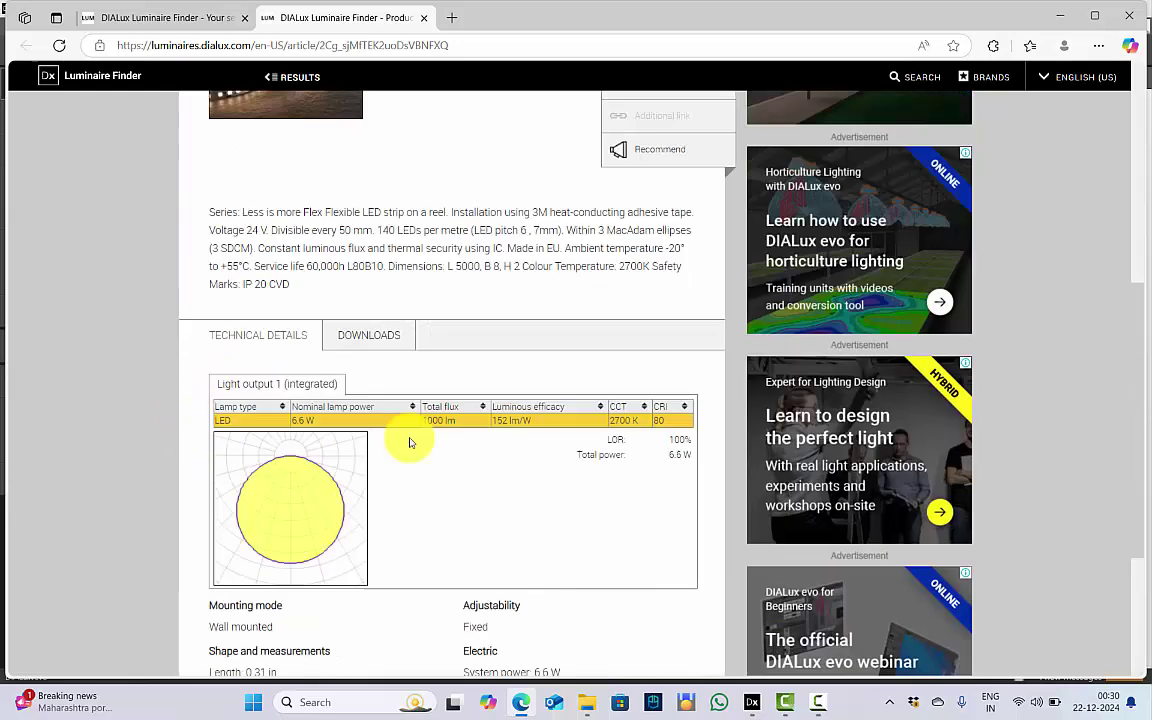
pyautogui.scroll(1, 410, 442)
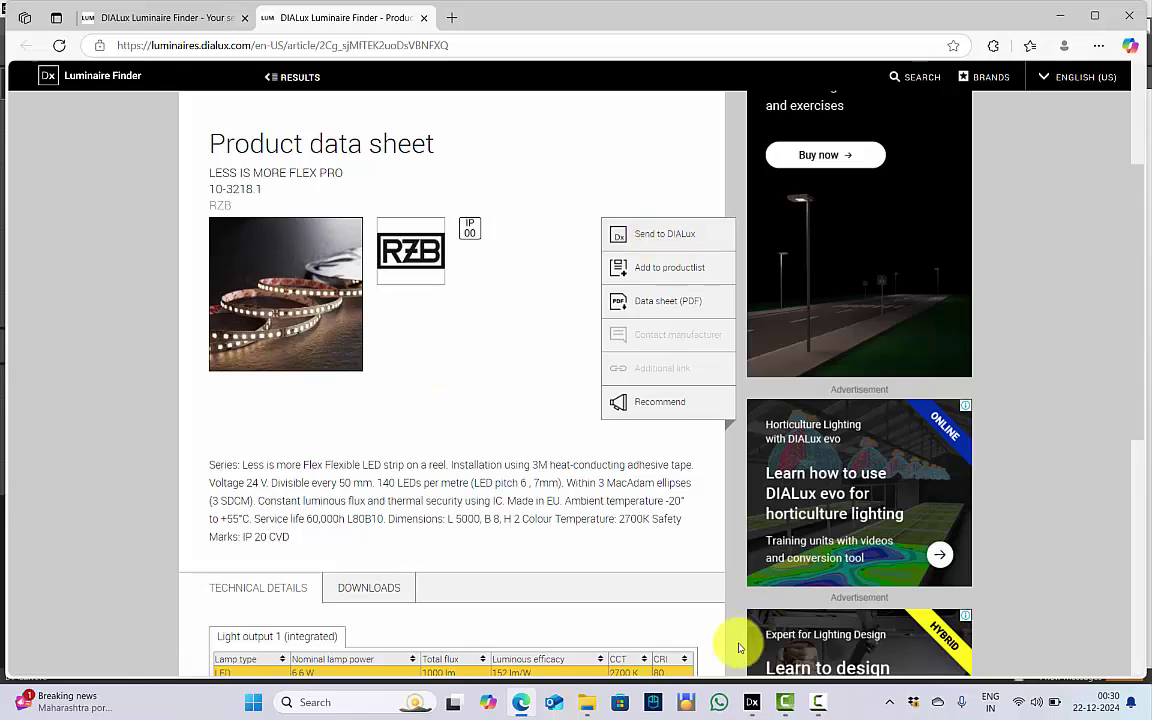
pyautogui.click(752, 703)
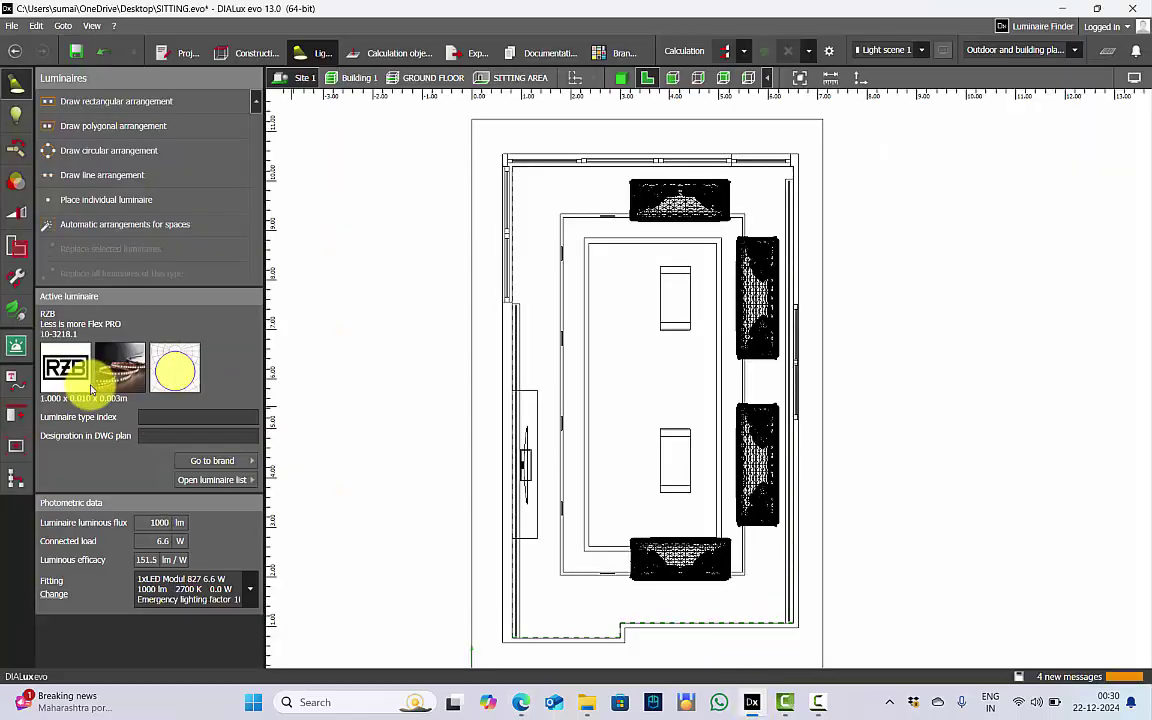
# Place an individual Less is more Flex PRO luminaire inside the ceiling recess in the floor plan
pyautogui.click(77, 199)
pyautogui.scroll(1, 707, 321)
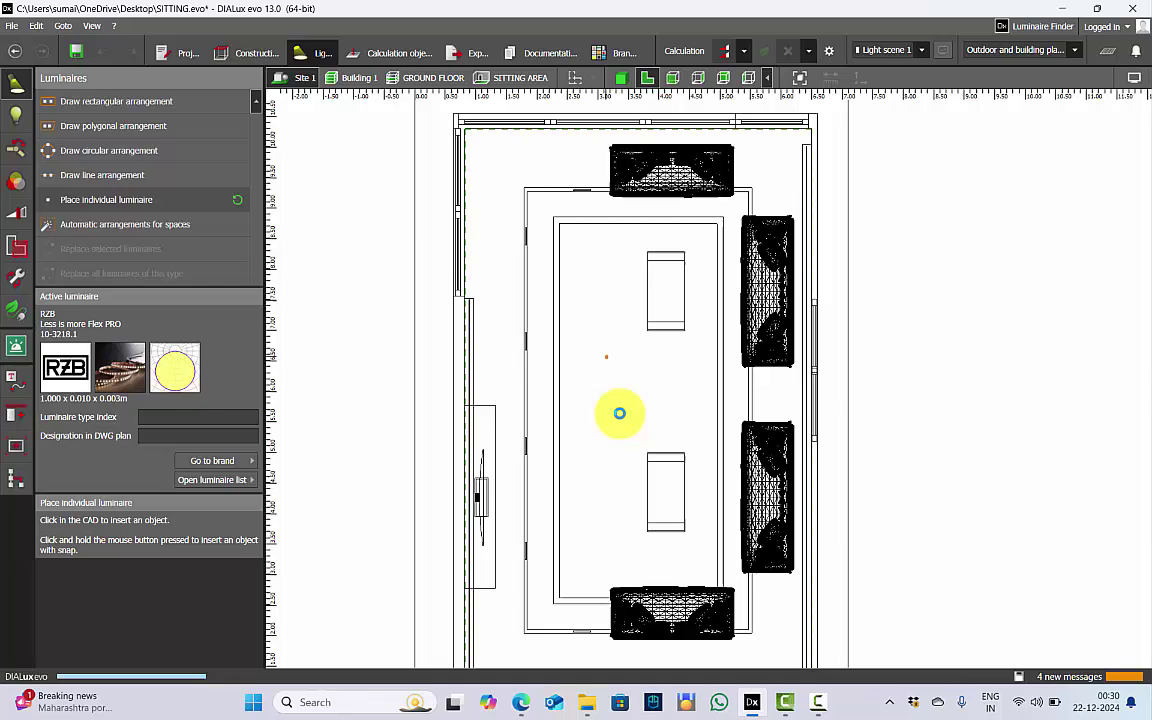
pyautogui.click(607, 356)
pyautogui.scroll(1, 647, 341)
pyautogui.scroll(1, 637, 349)
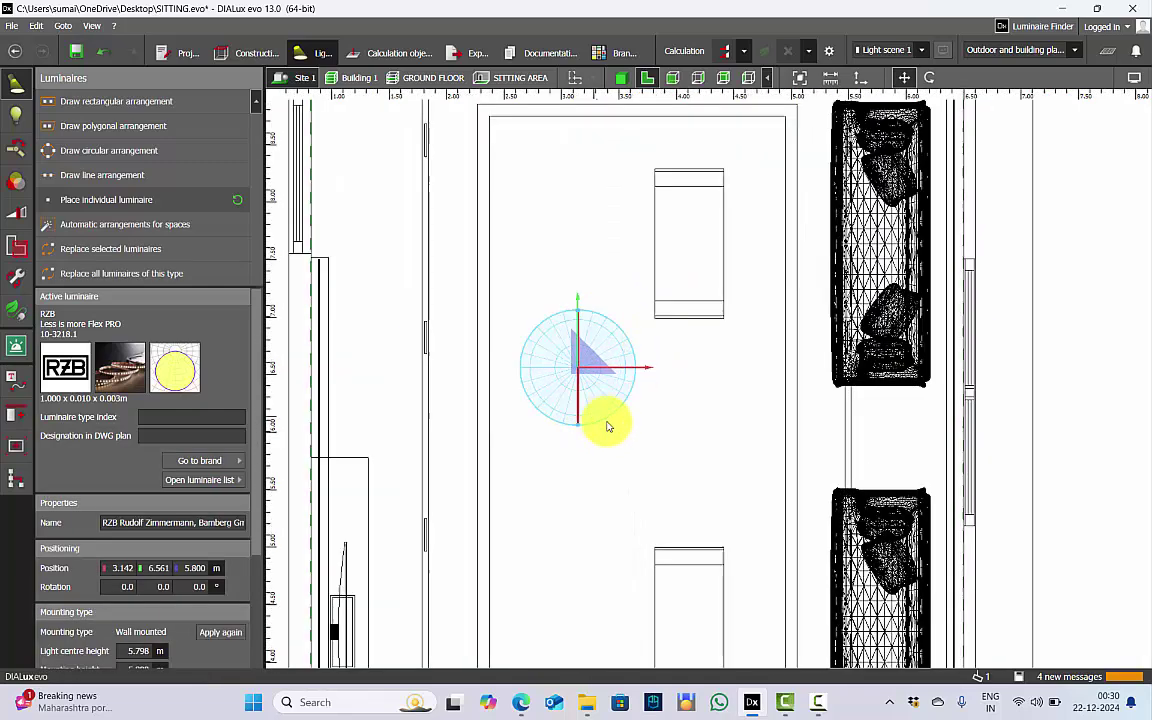
pyautogui.doubleClick(568, 409)
pyautogui.scroll(-1, 585, 352)
pyautogui.click(879, 387)
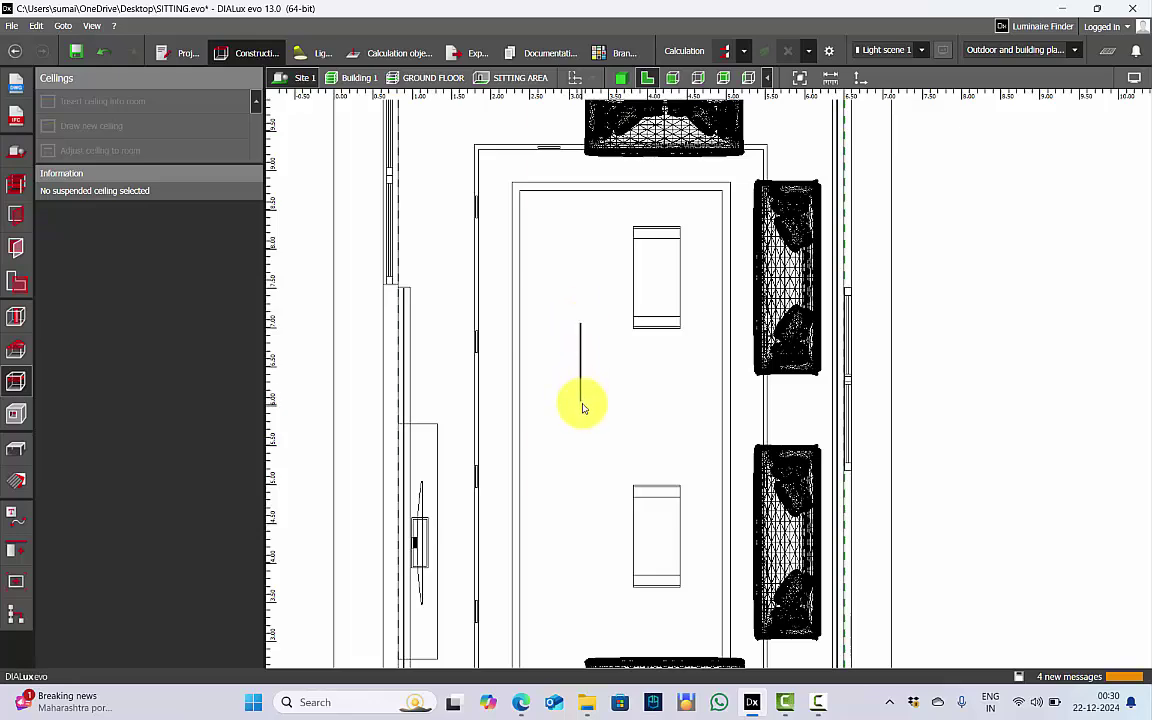
# Return to the lighting mode and measure the length of the placed LED strip from end to end
pyautogui.scroll(2, 582, 408)
pyautogui.click(314, 52)
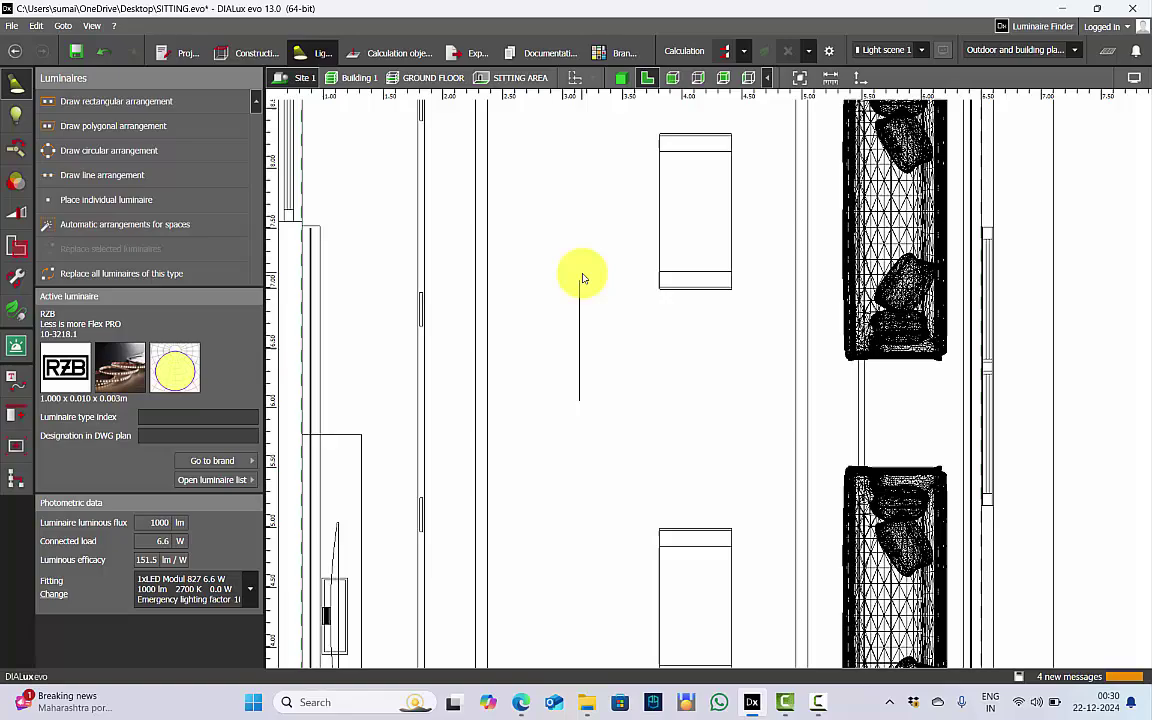
pyautogui.click(832, 80)
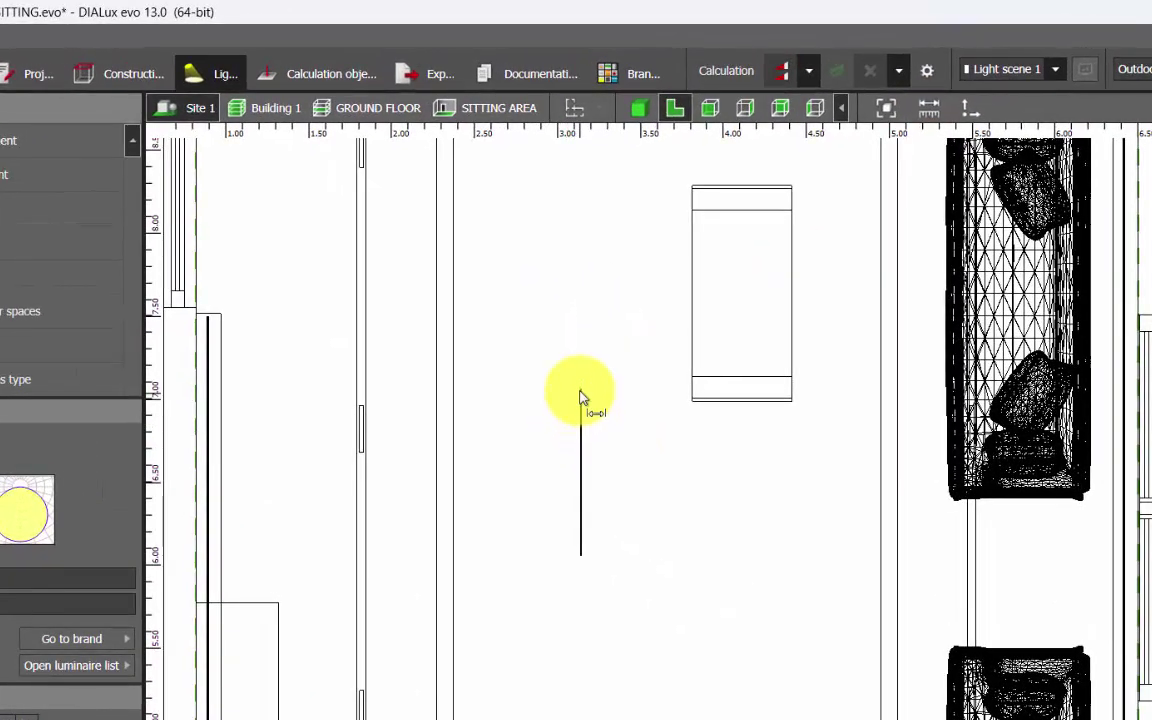
pyautogui.click(580, 391)
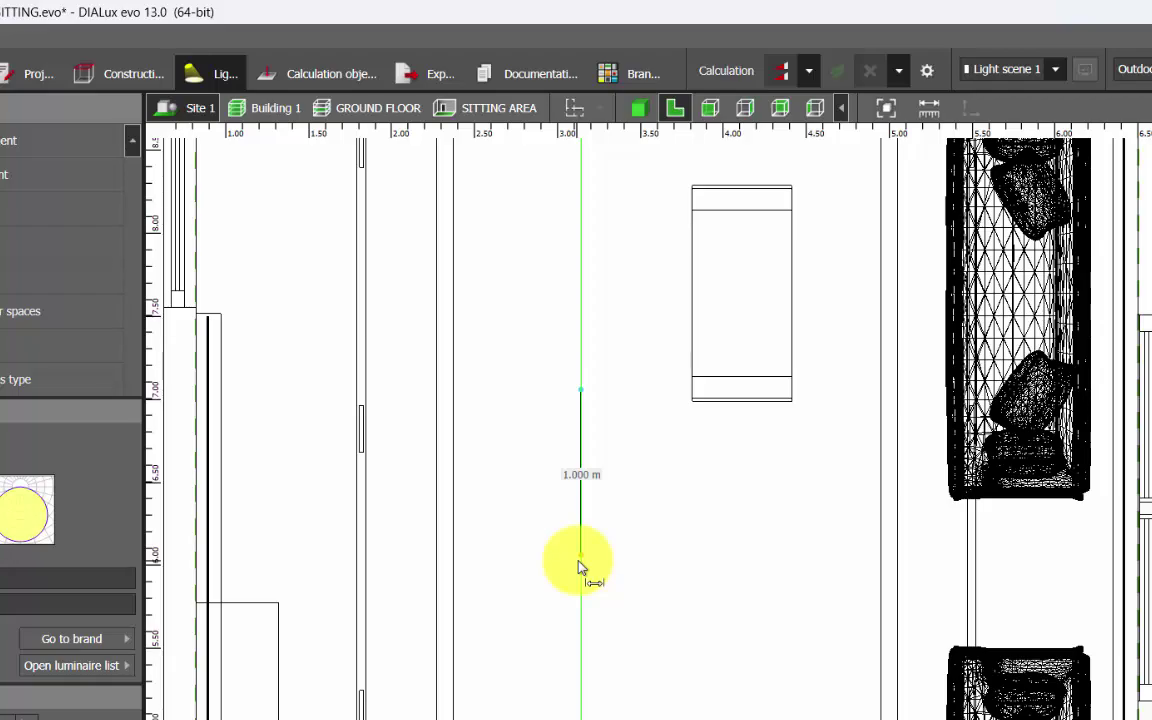
pyautogui.click(580, 560)
pyautogui.scroll(-3, 614, 401)
pyautogui.press('Escape')
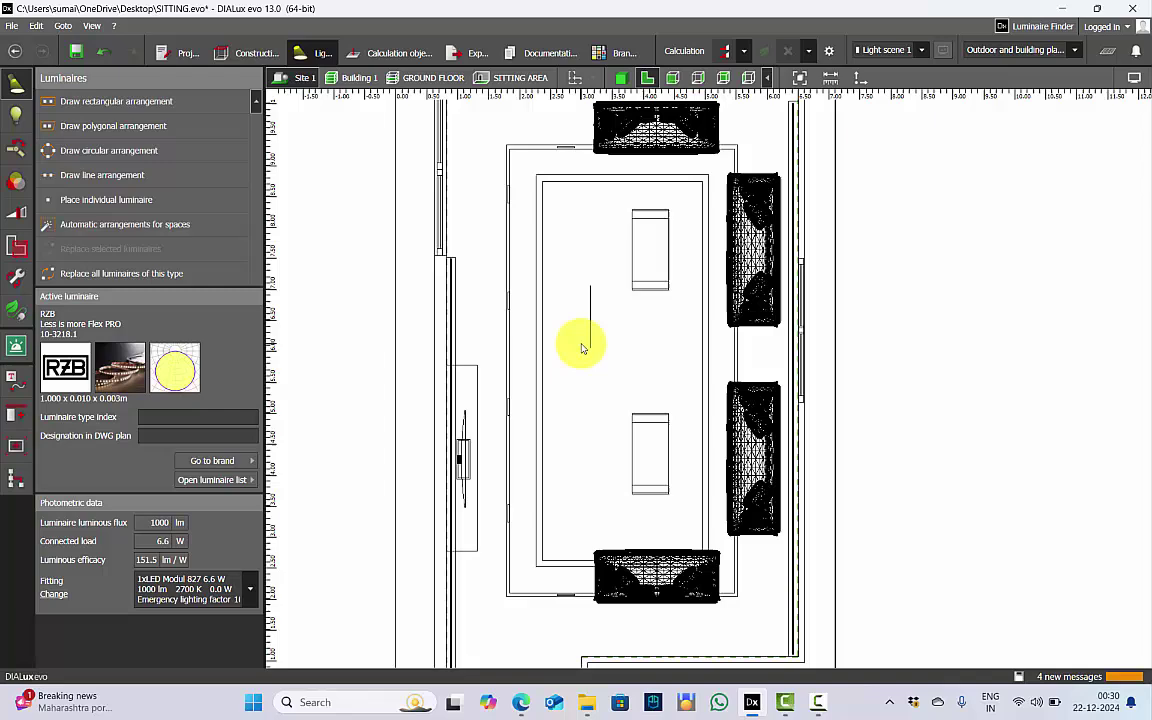
# Compare the ceiling cove in the 3D view with its double outline in the floor plan
pyautogui.scroll(1, 583, 347)
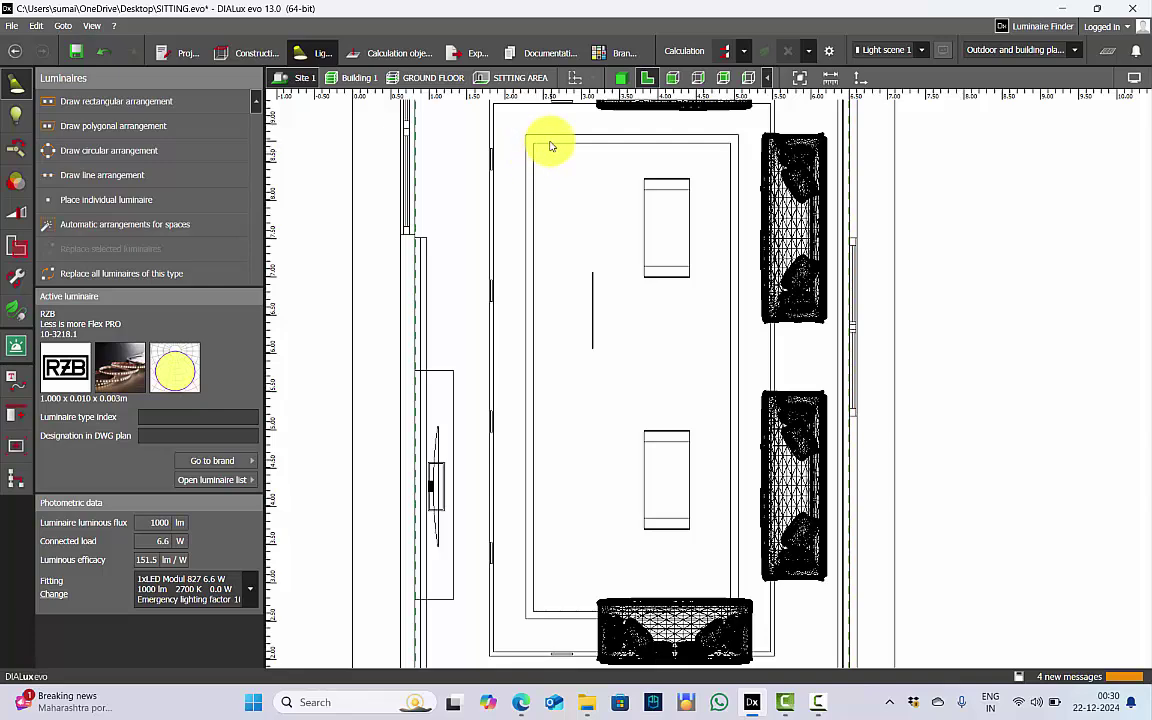
pyautogui.click(620, 78)
pyautogui.moveTo(526, 289); pyautogui.dragTo(531, 292, button='right')
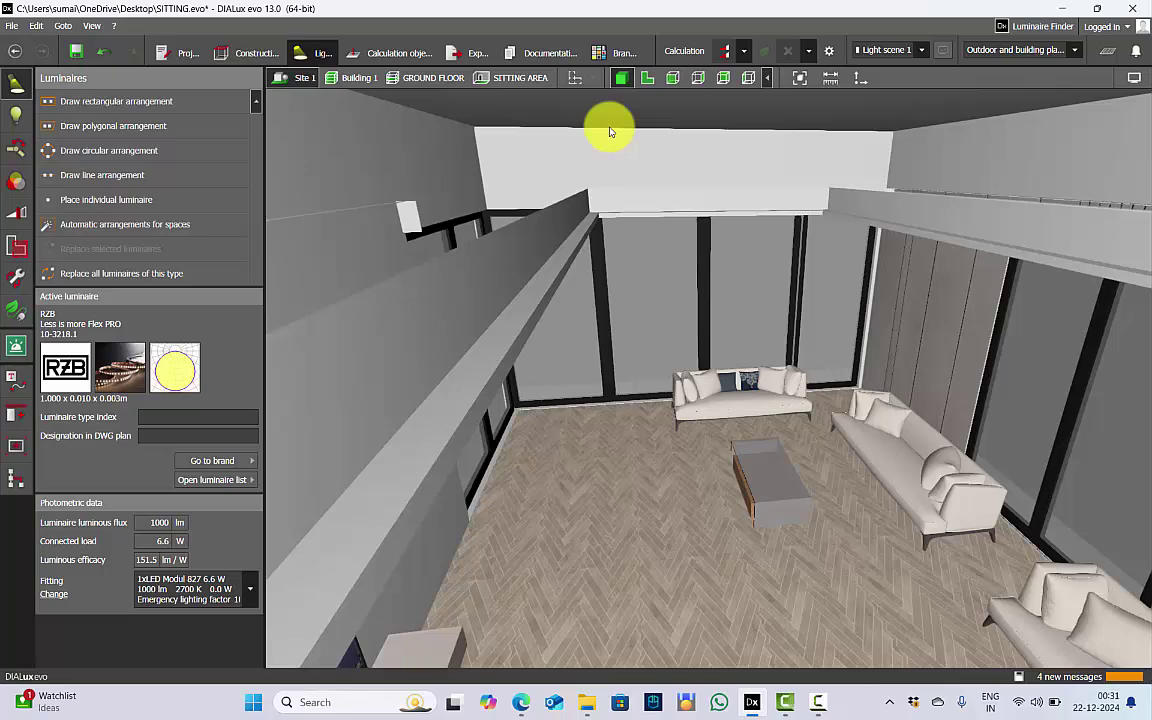
pyautogui.click(647, 78)
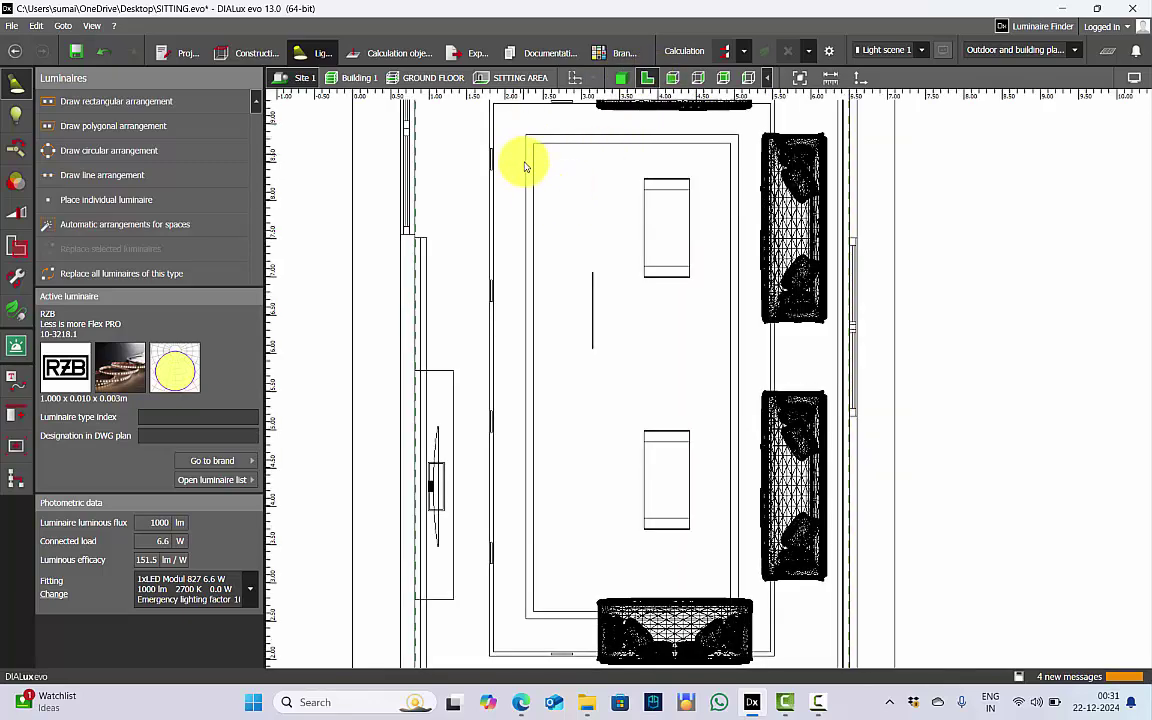
pyautogui.click(621, 78)
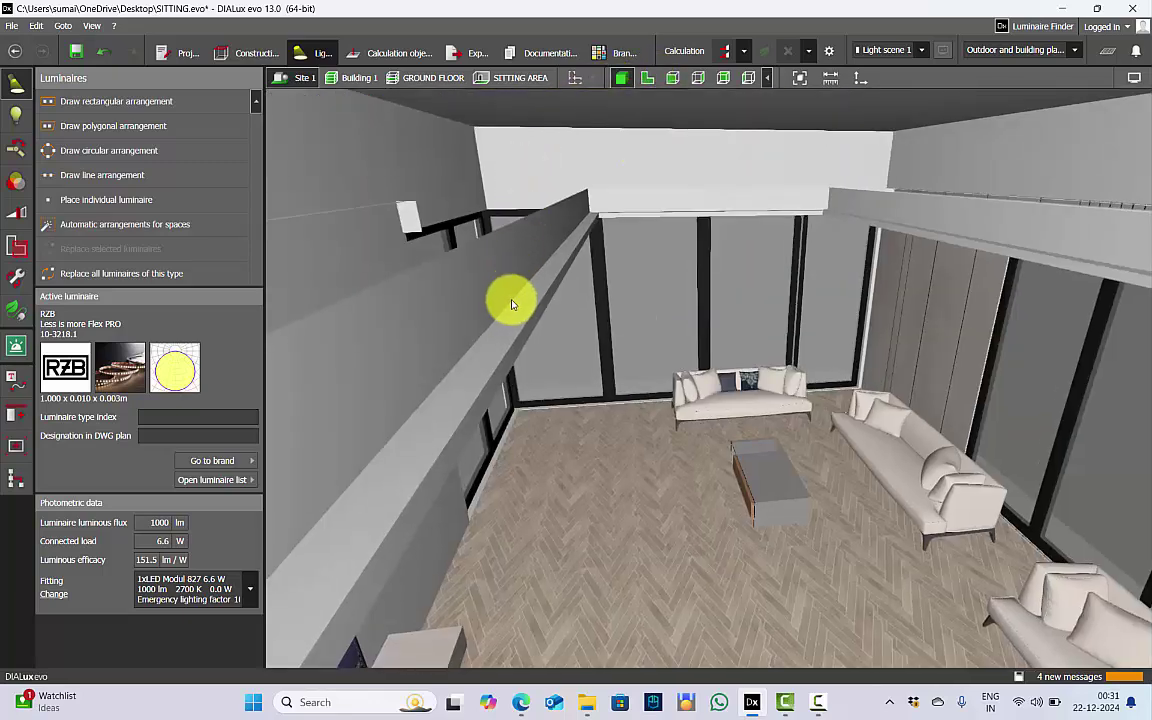
pyautogui.click(647, 78)
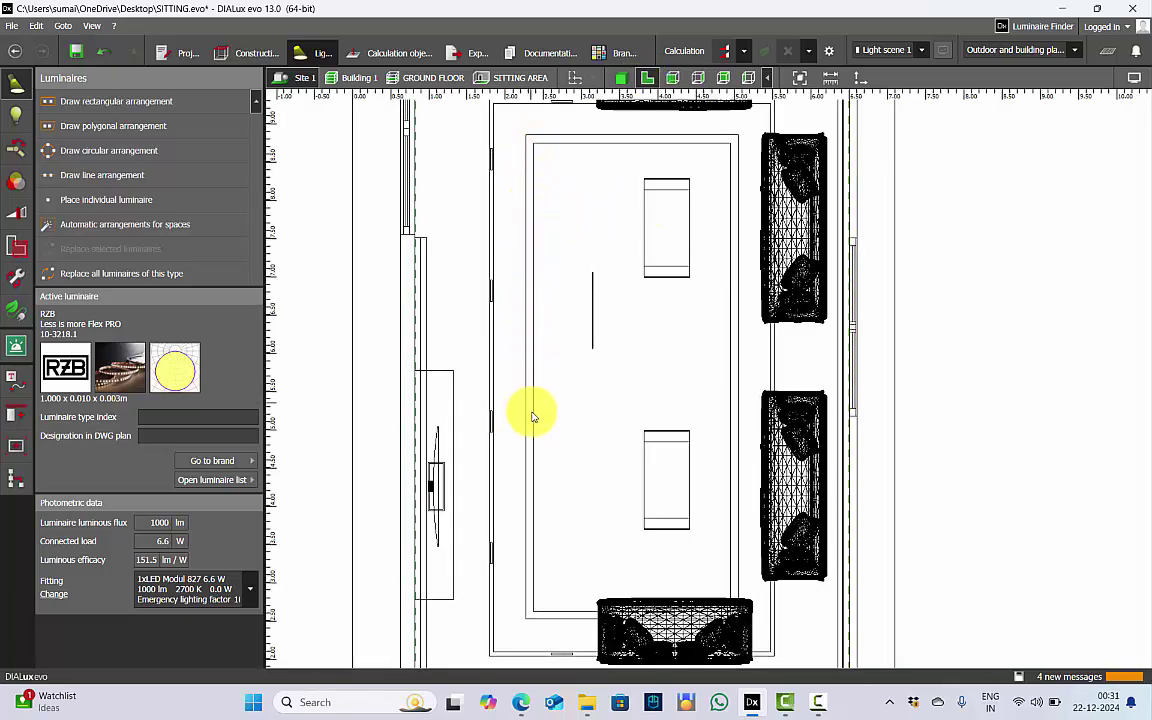
pyautogui.scroll(-1, 530, 429)
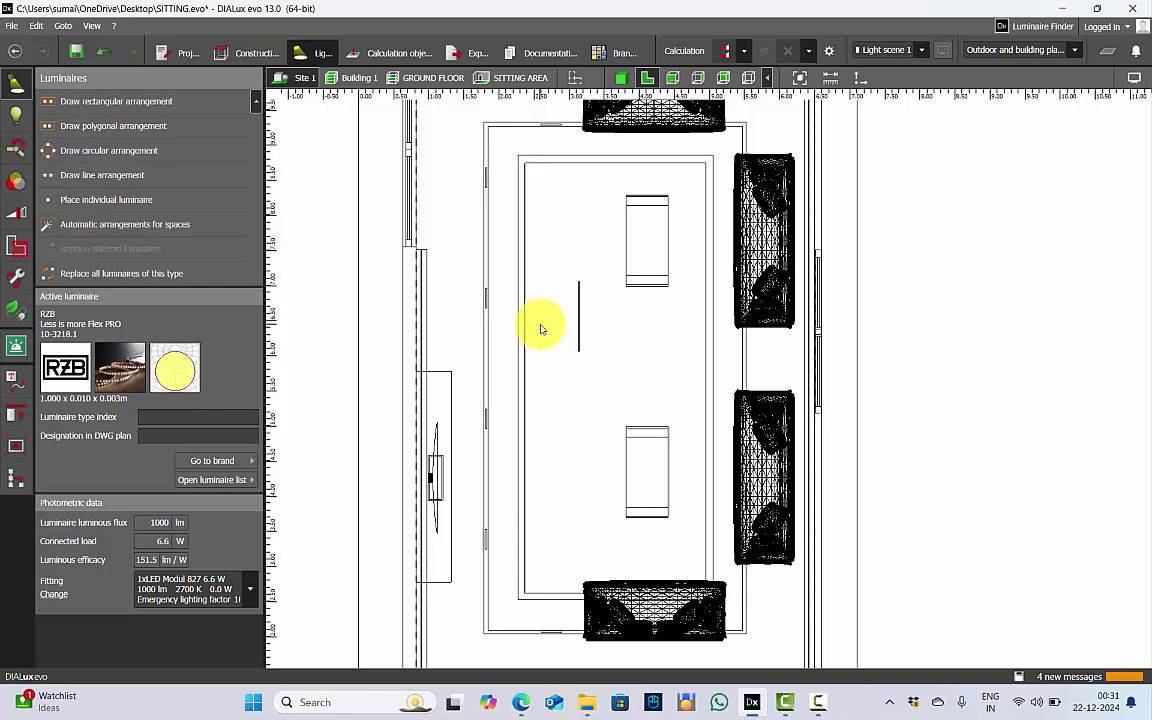
# Draw a line arrangement of three LED strips about 6.23 m long along the TV-side channel of the ceiling cove
pyautogui.click(46, 175)
pyautogui.scroll(2, 513, 171)
pyautogui.scroll(5, 515, 170)
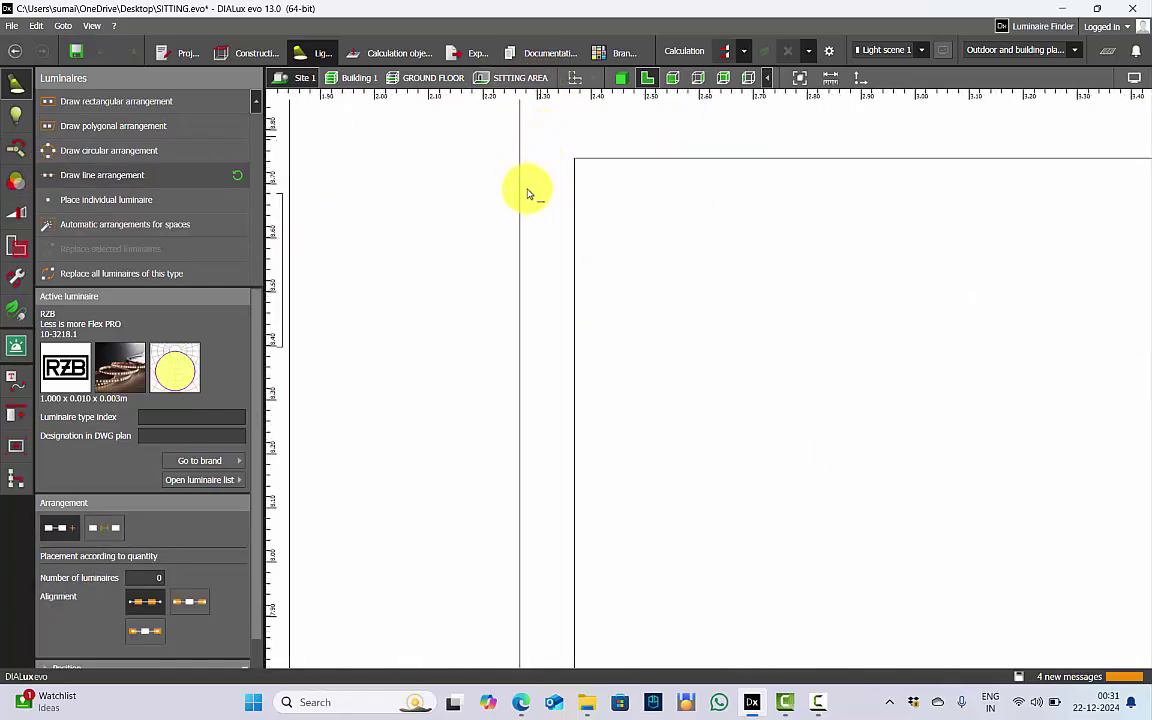
pyautogui.click(535, 171)
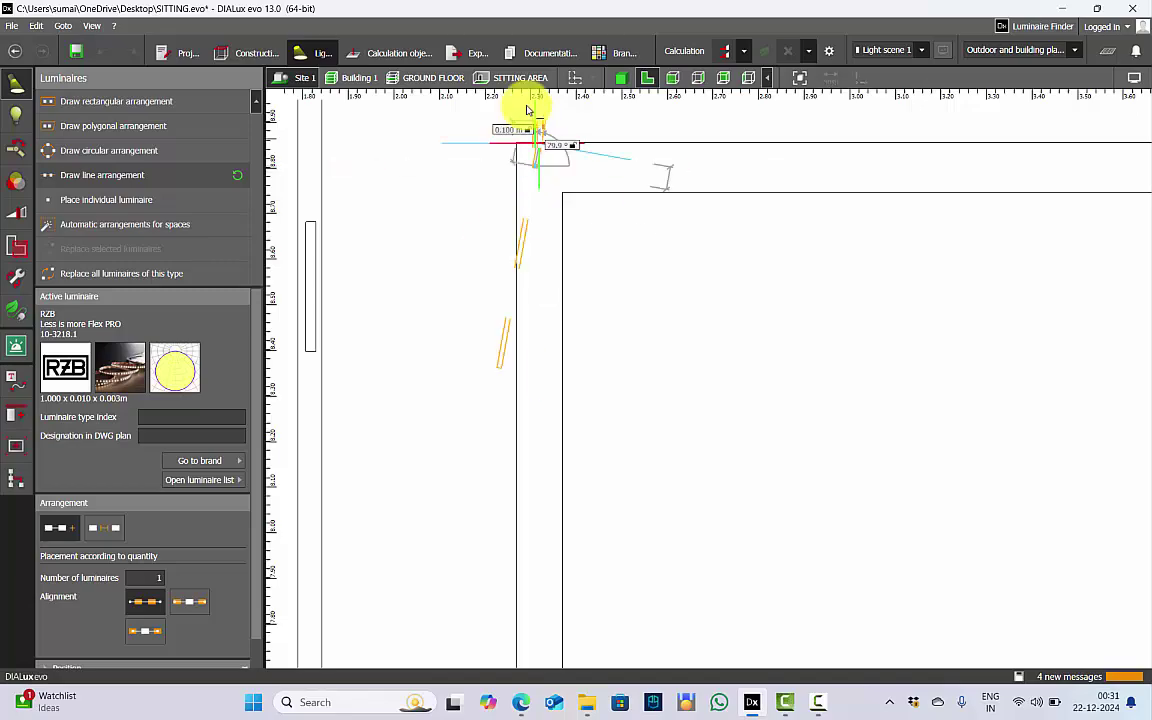
pyautogui.scroll(-4, 506, 123)
pyautogui.scroll(5, 513, 603)
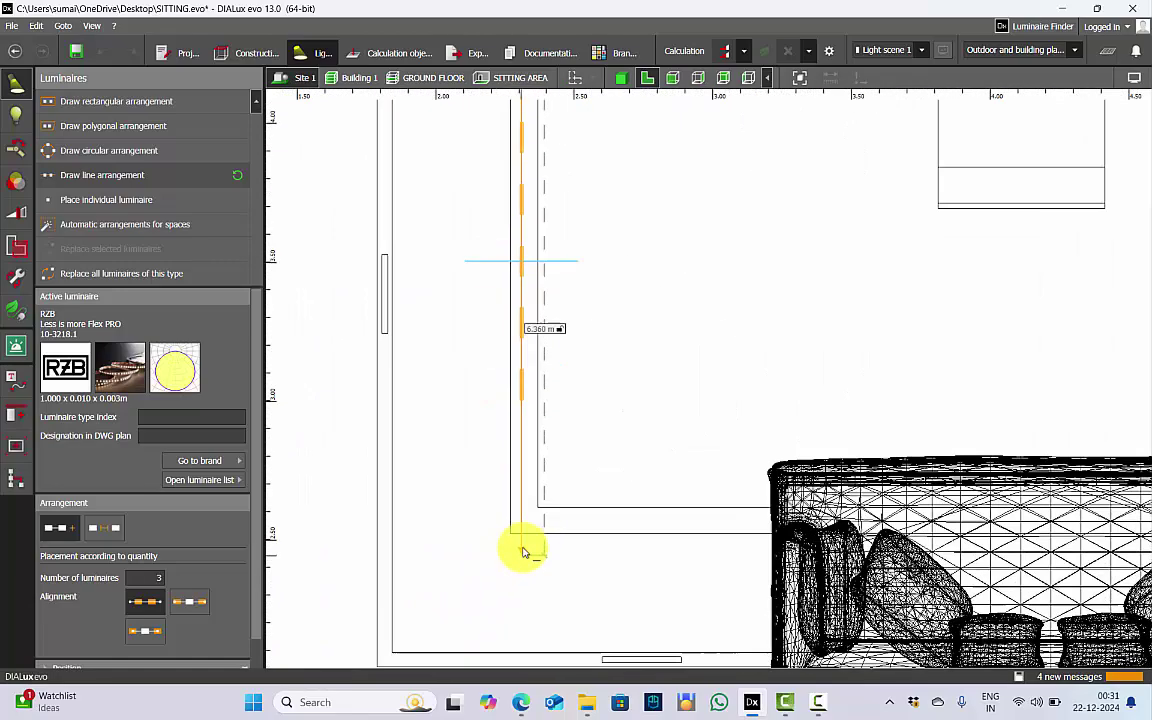
pyautogui.click(523, 564)
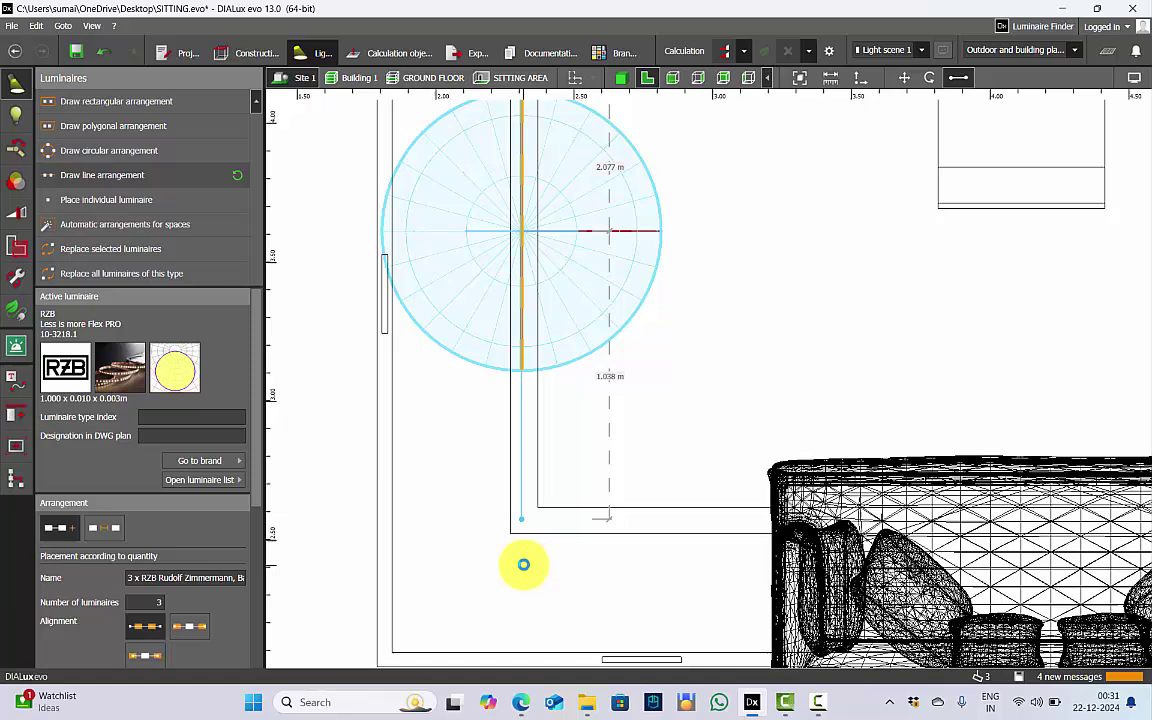
# Align the strip line with half spacing at both ends and switch its arrangement to placement according to distance
pyautogui.scroll(-3, 57, 496)
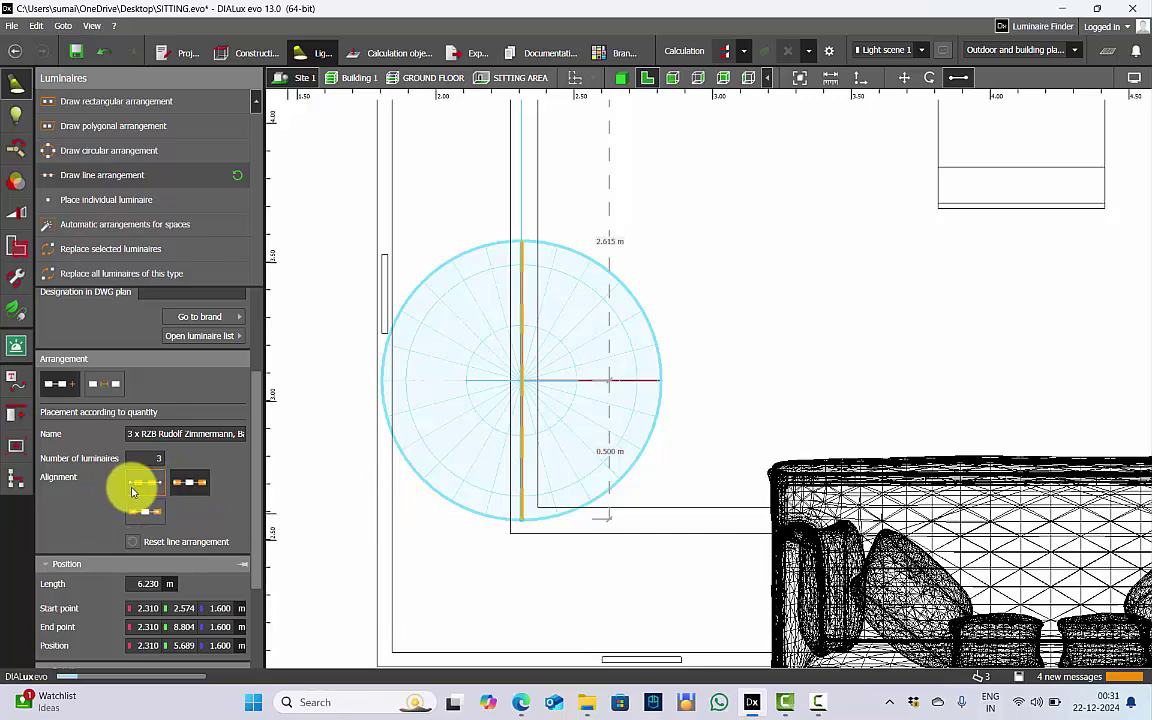
pyautogui.click(132, 488)
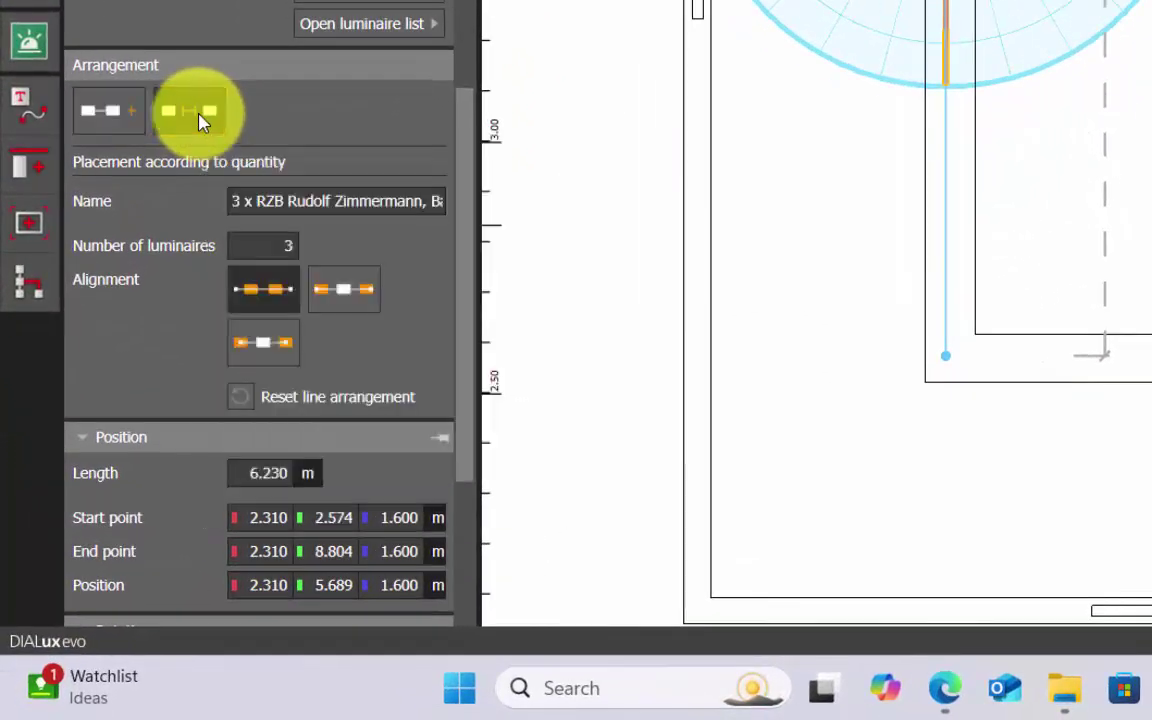
pyautogui.click(198, 116)
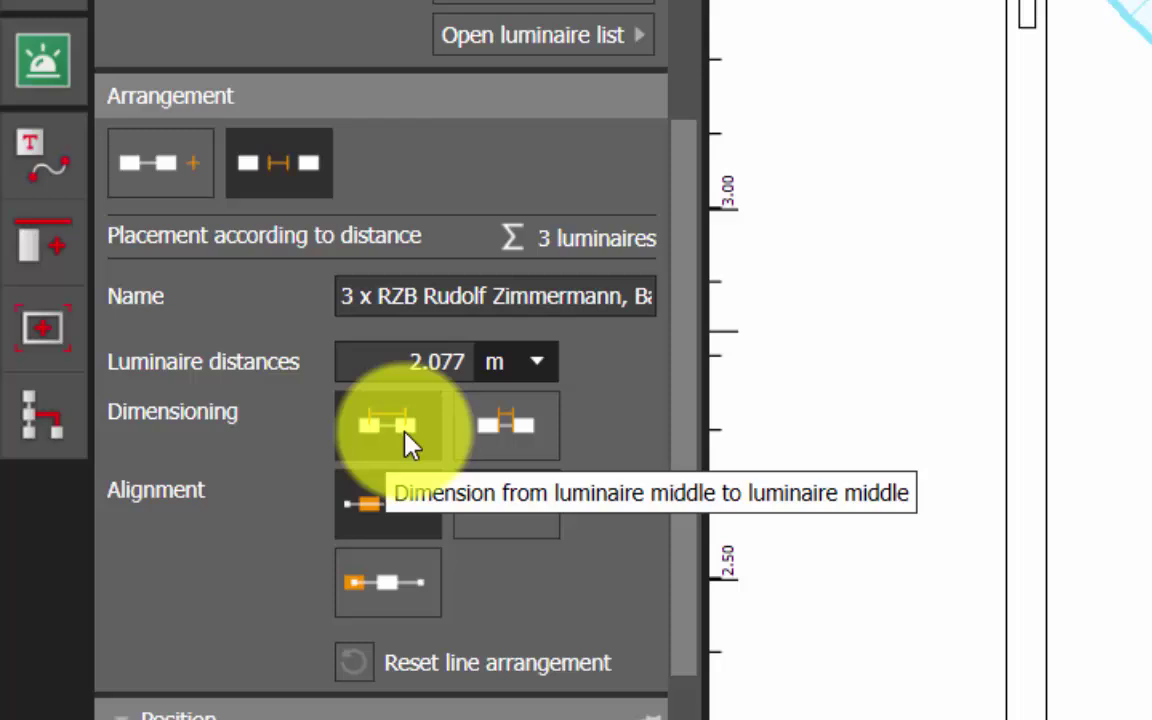
# Dimension the strip line from luminaire edge to luminaire edge and edit the luminaire distance to close the gaps between strips
pyautogui.click(496, 439)
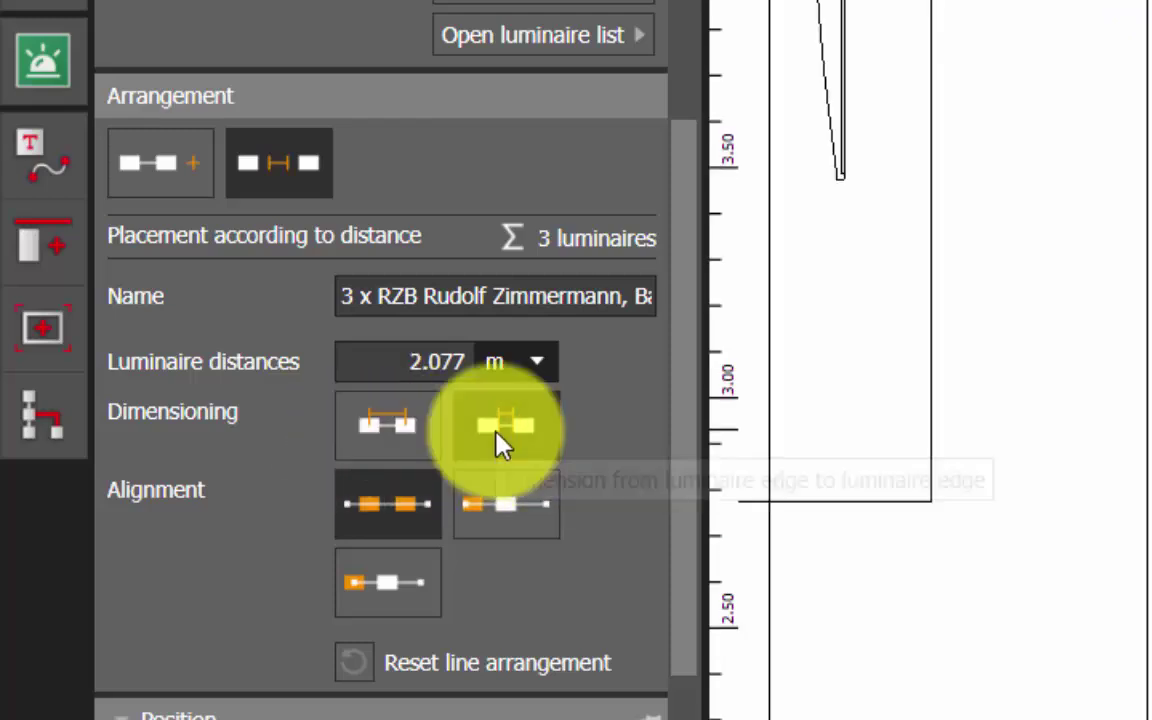
pyautogui.click(496, 431)
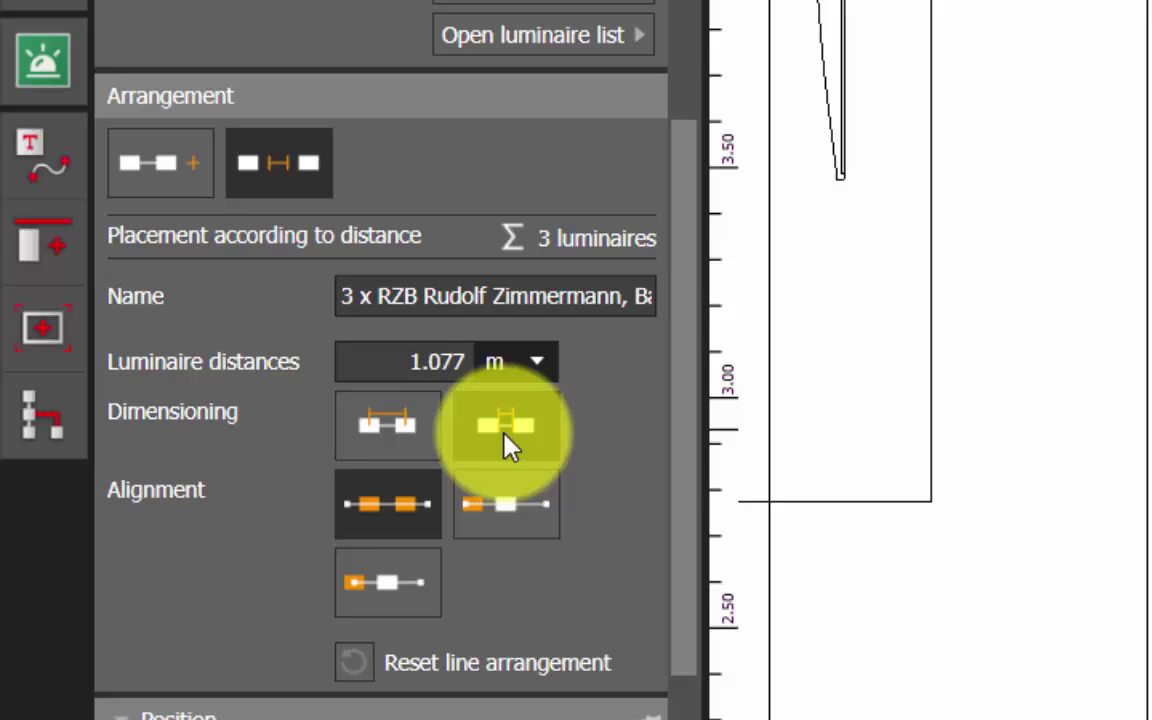
pyautogui.click(440, 362)
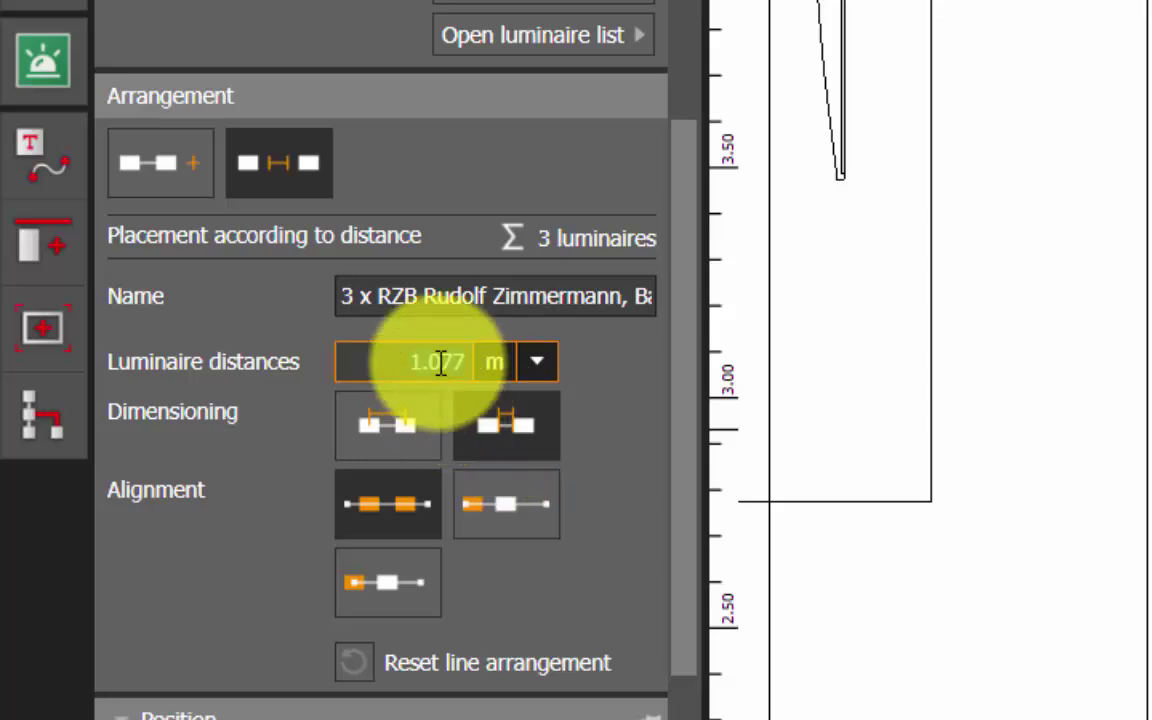
pyautogui.press('Return')
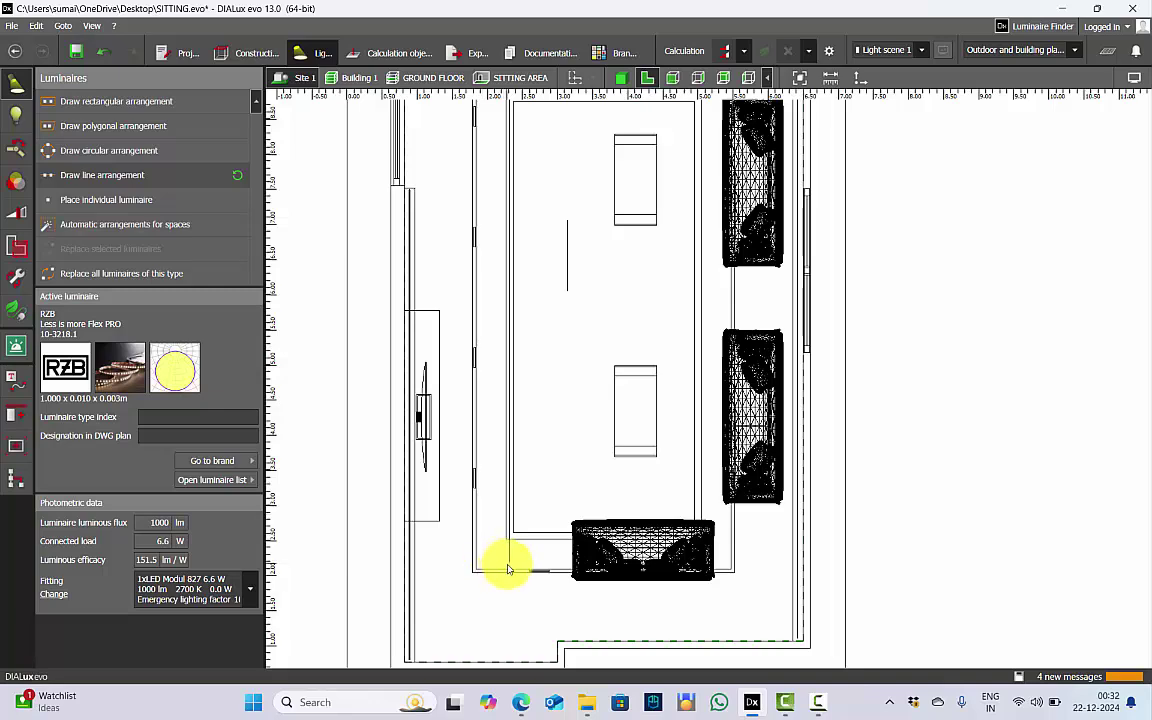
# Switch the overlong strip line in the TV-side channel to placement according to quantity with 6 luminaires
pyautogui.scroll(-1, 508, 569)
pyautogui.scroll(5, 514, 262)
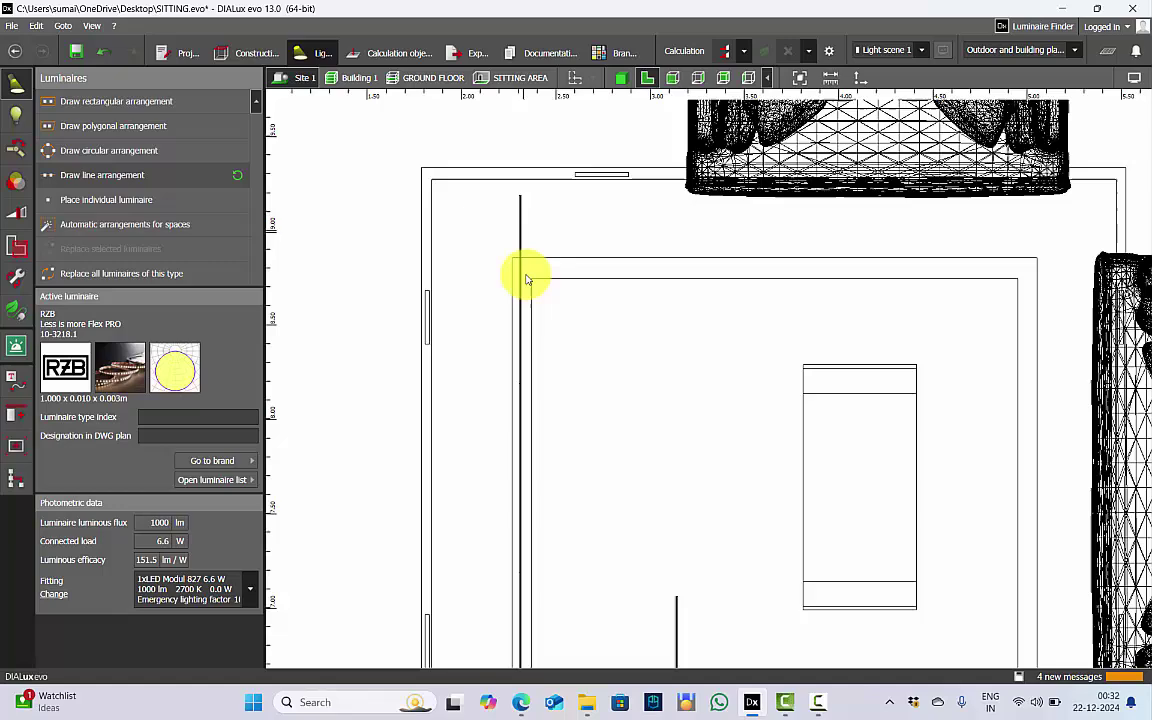
pyautogui.scroll(-2, 506, 188)
pyautogui.scroll(-1, 506, 530)
pyautogui.scroll(3, 514, 470)
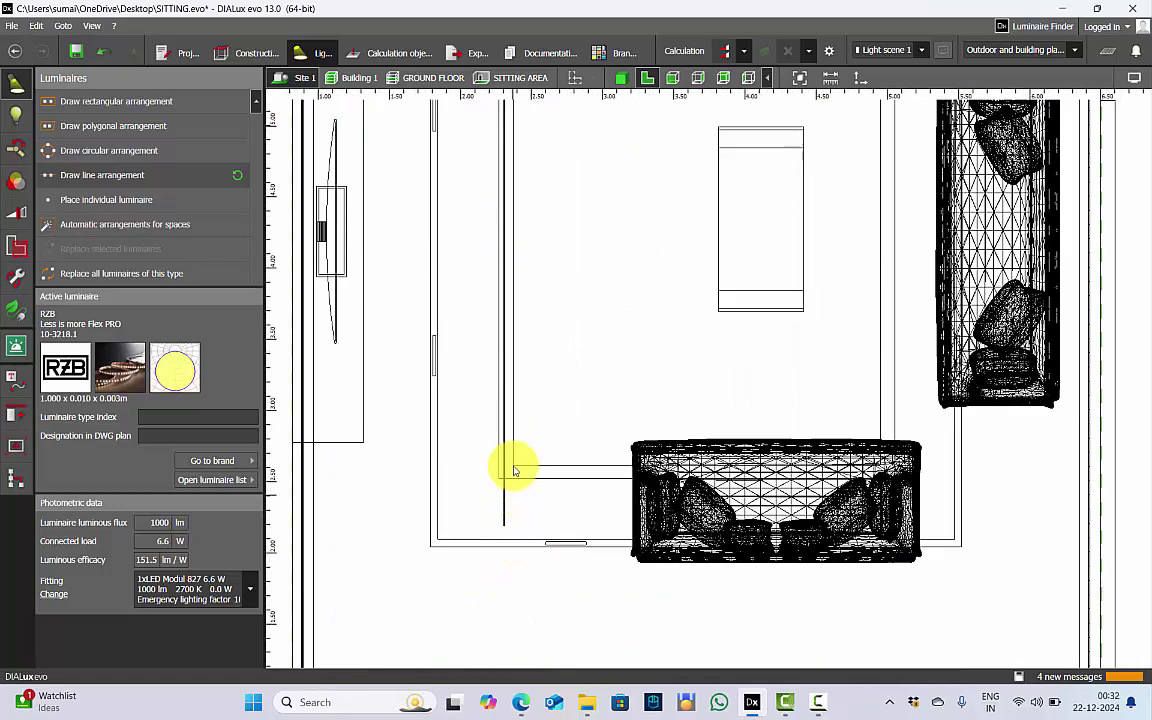
pyautogui.scroll(2, 514, 470)
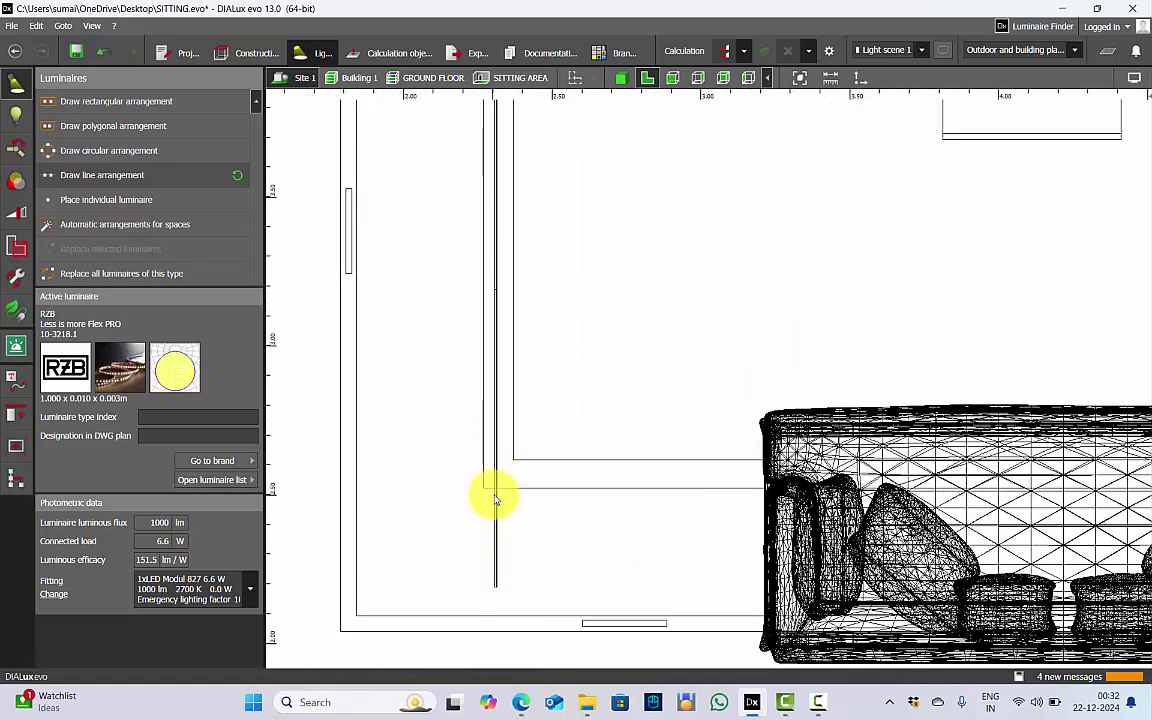
pyautogui.click(496, 541)
pyautogui.click(56, 527)
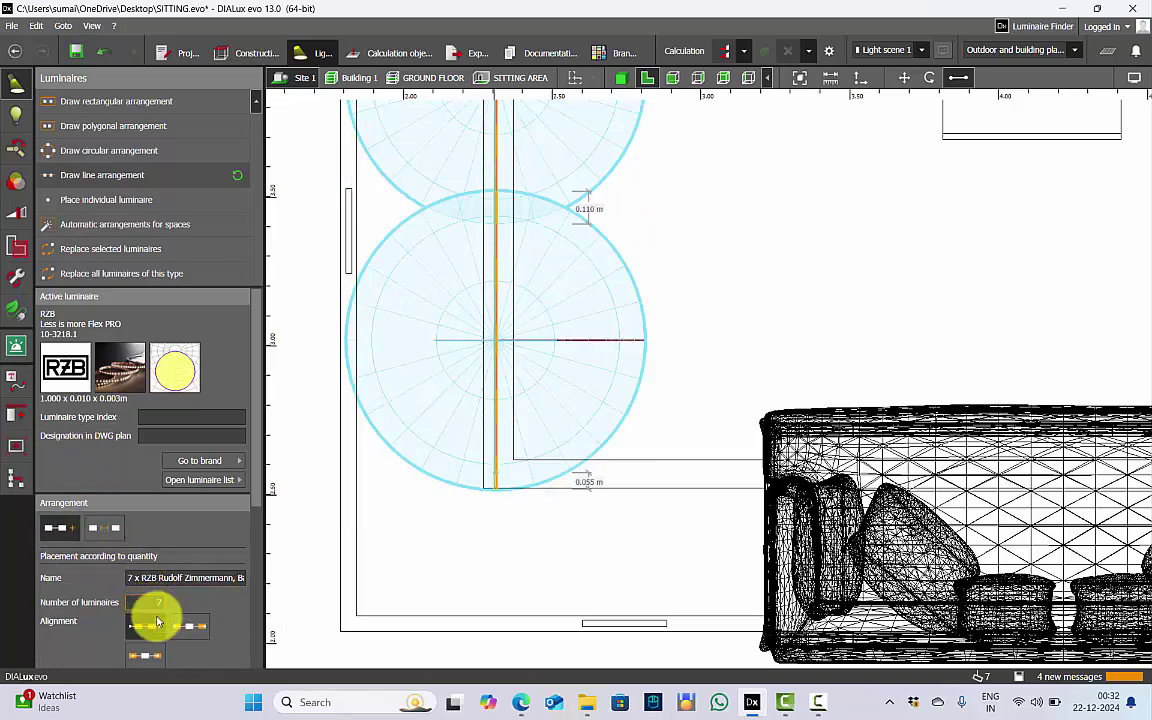
pyautogui.write('6')
pyautogui.press('Return')
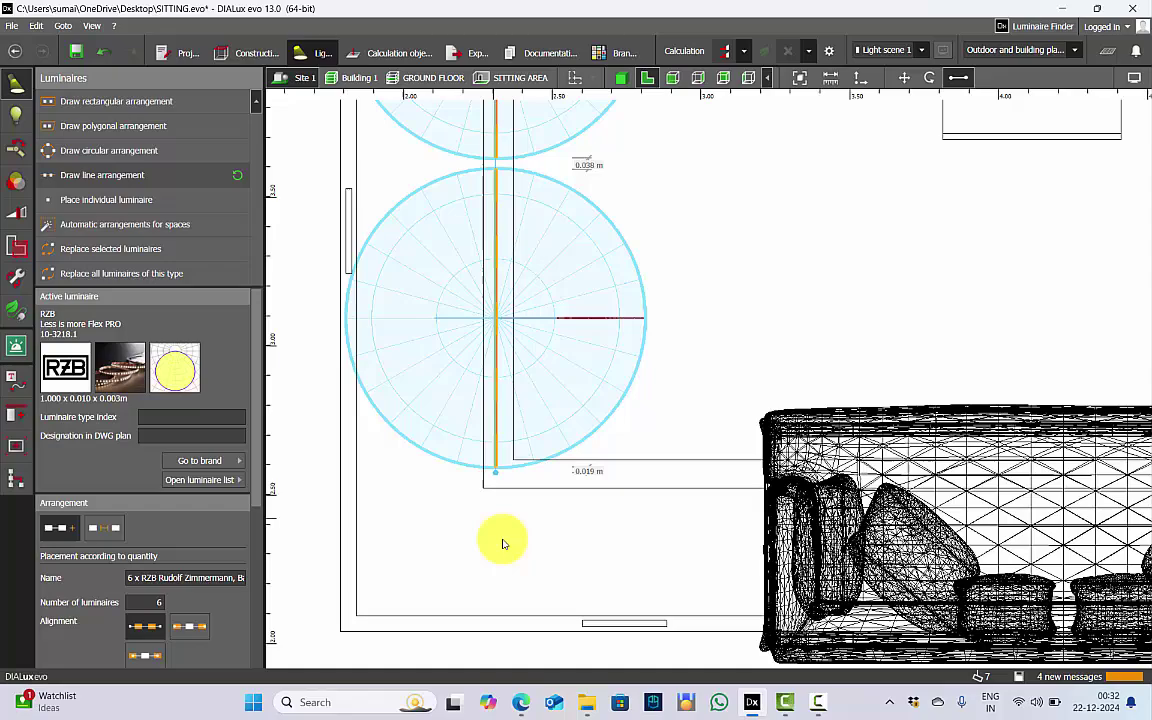
# Examine the gaps between neighbouring LED strips and how the line fits the length of the cove channel
pyautogui.scroll(-5, 514, 574)
pyautogui.scroll(-3, 519, 580)
pyautogui.scroll(10, 510, 420)
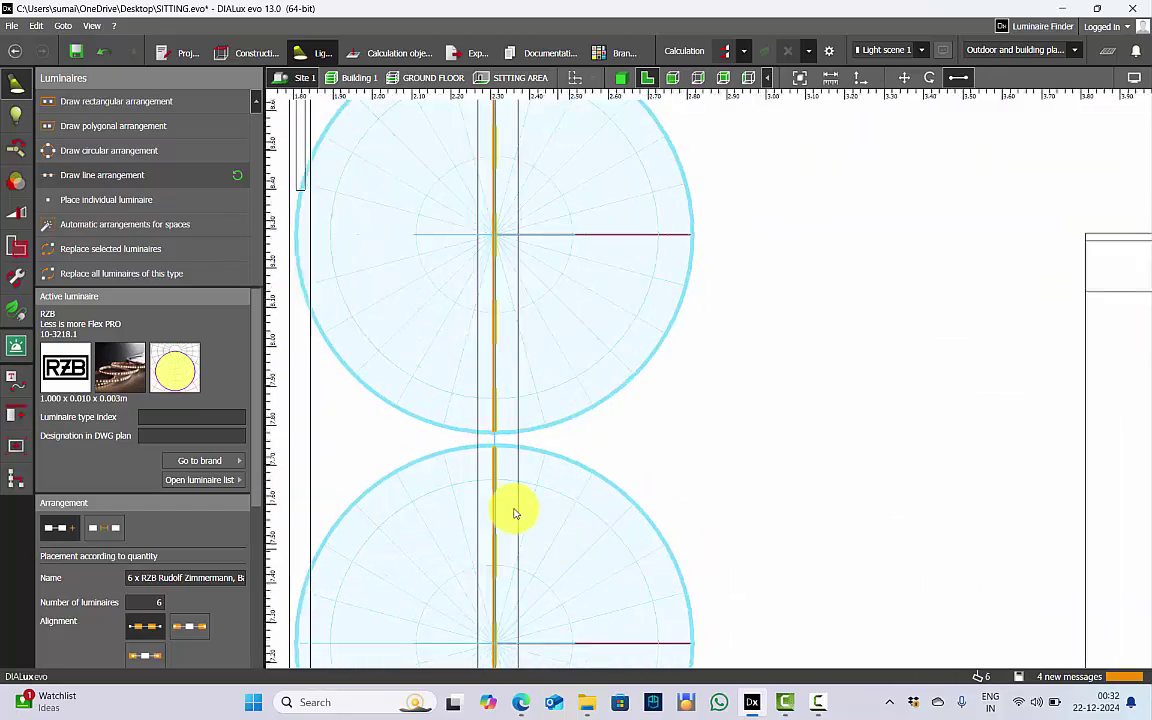
pyautogui.scroll(2, 522, 424)
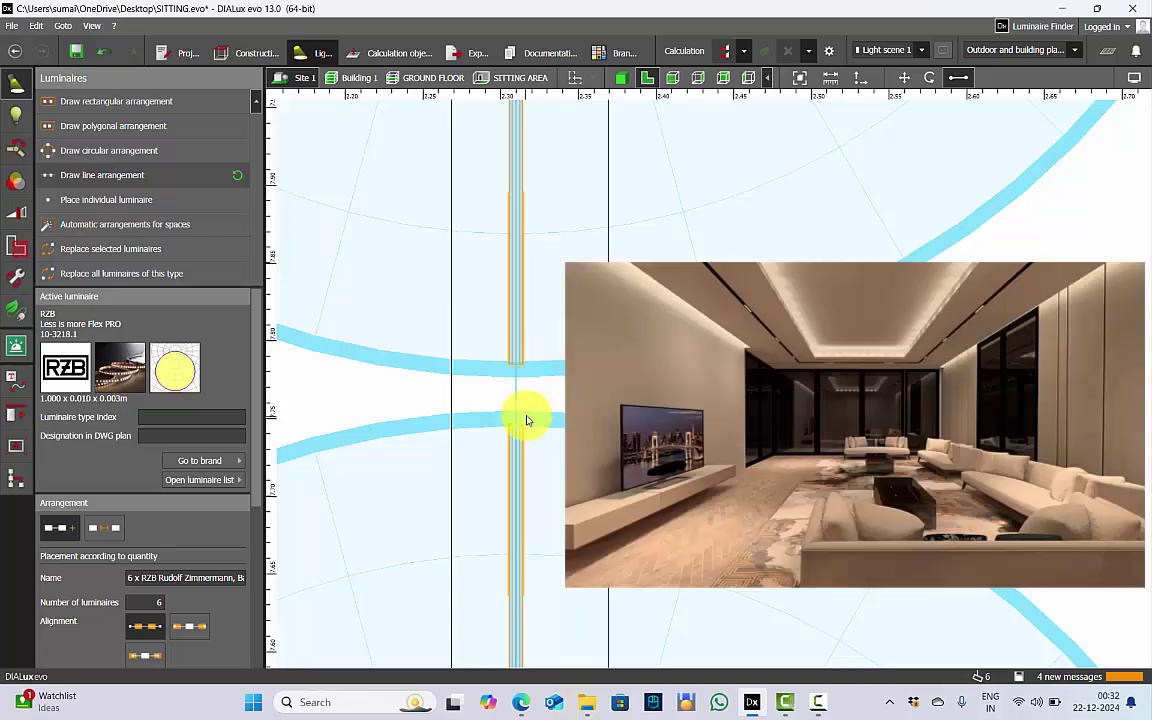
pyautogui.scroll(-5, 520, 410)
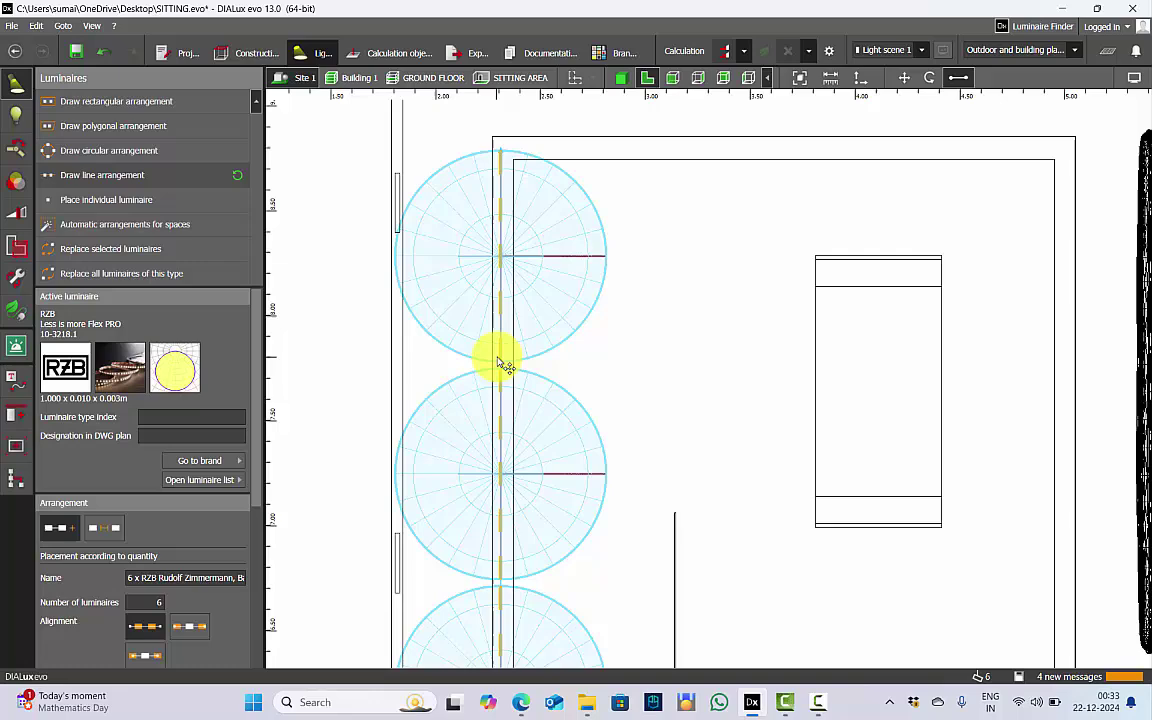
pyautogui.scroll(-3, 505, 365)
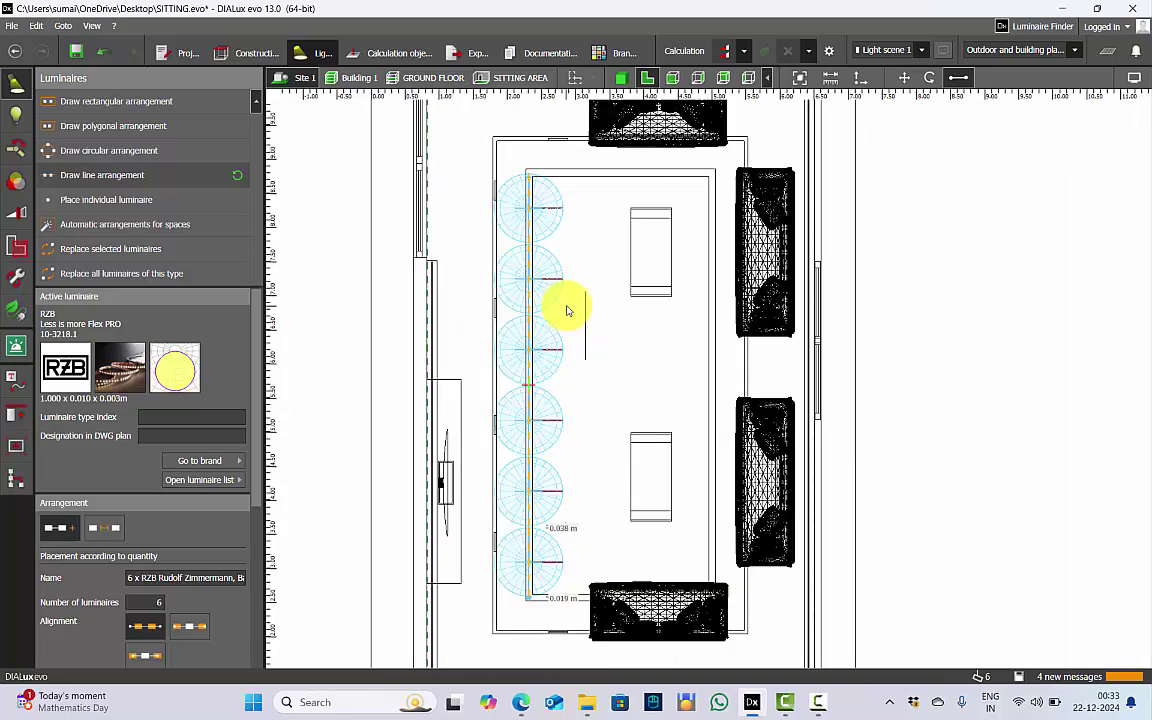
pyautogui.press('Delete')
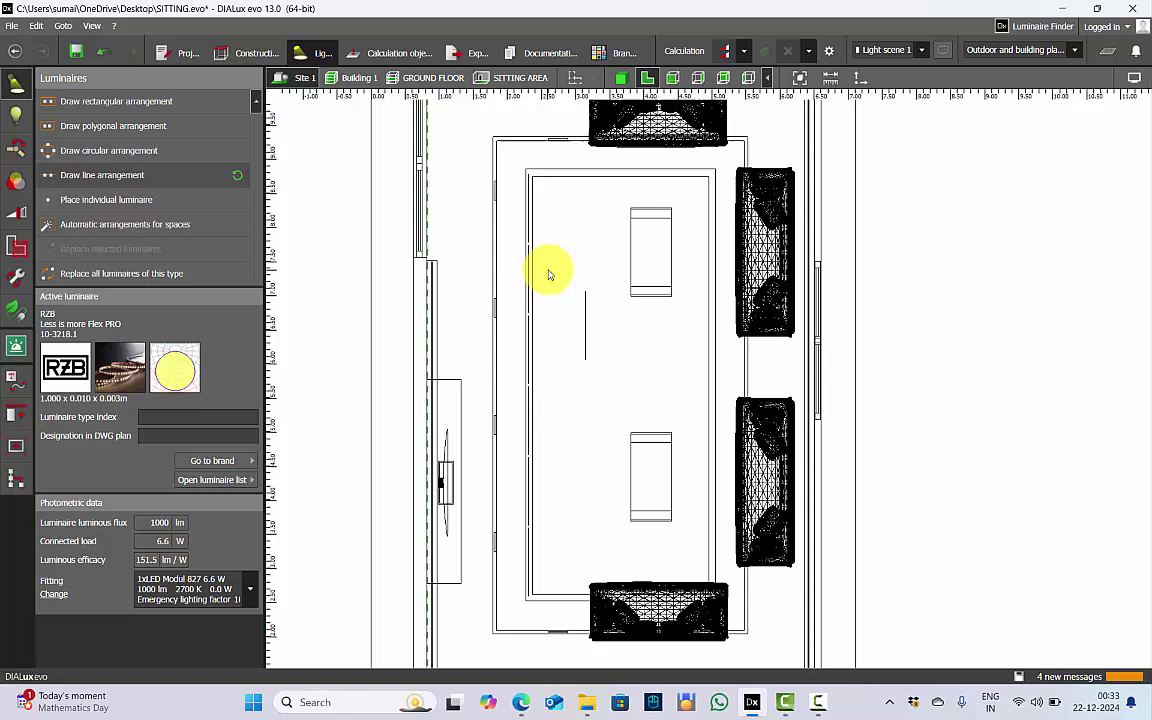
# Delete the single LED strip in the middle of the room and the six-strip line along the cove channel
pyautogui.click(586, 329)
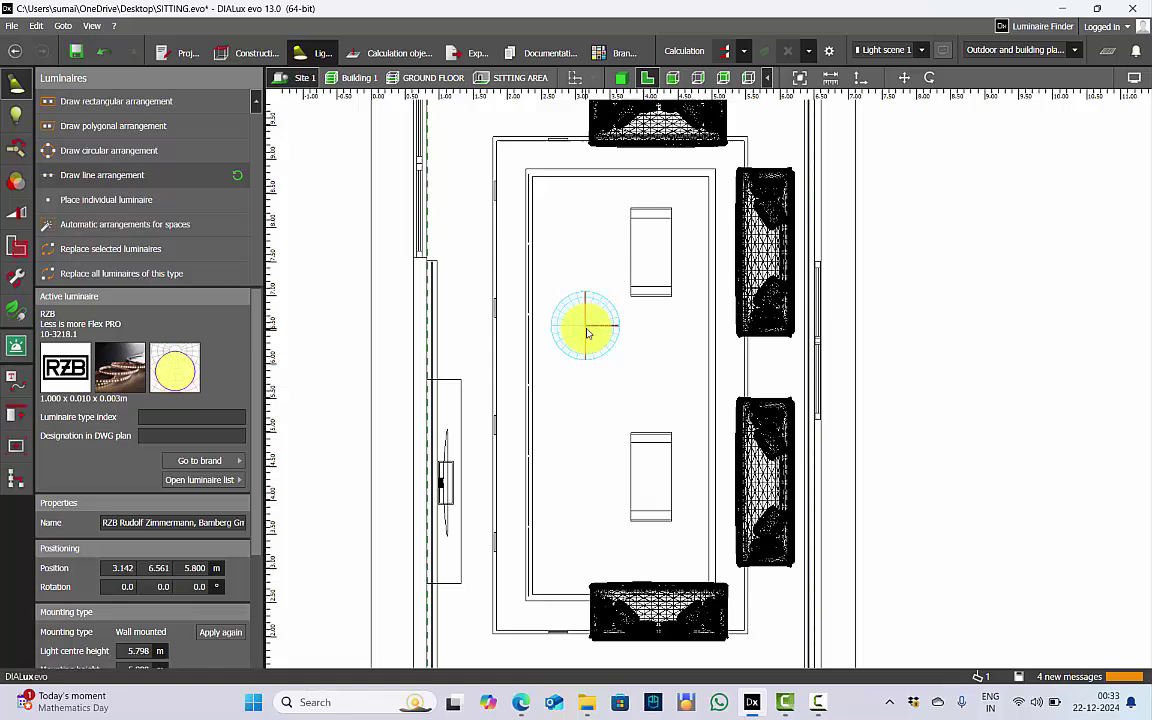
pyautogui.press('Delete')
pyautogui.click(529, 303)
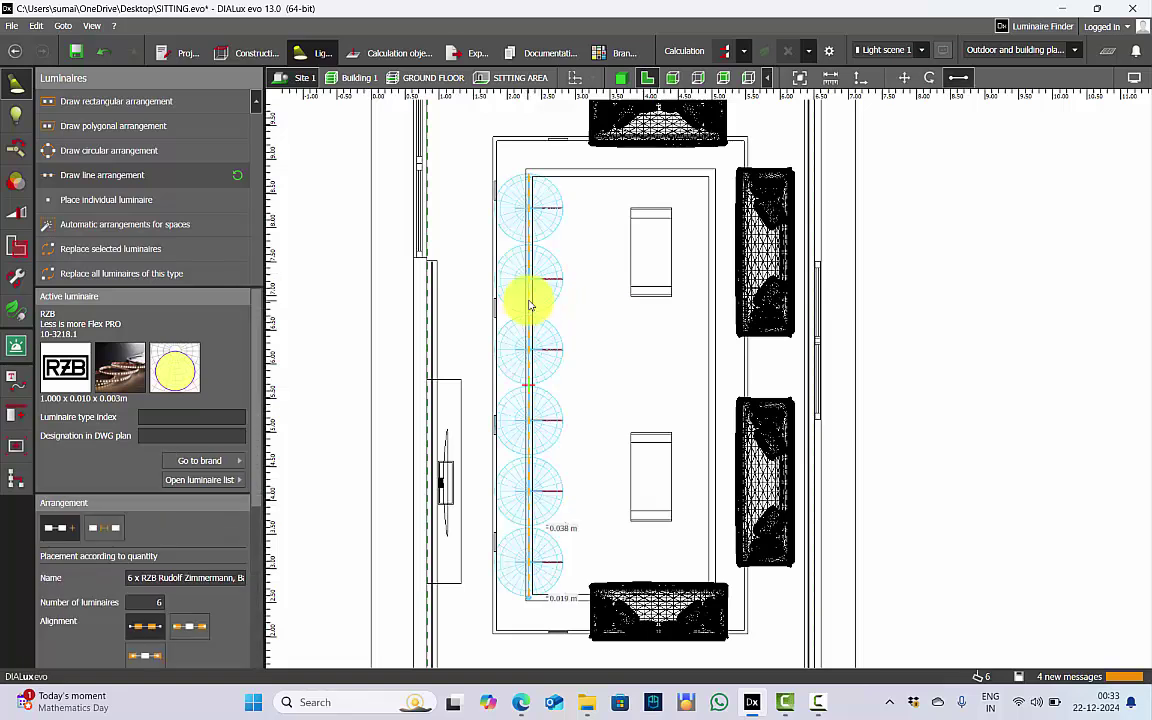
pyautogui.press('Delete')
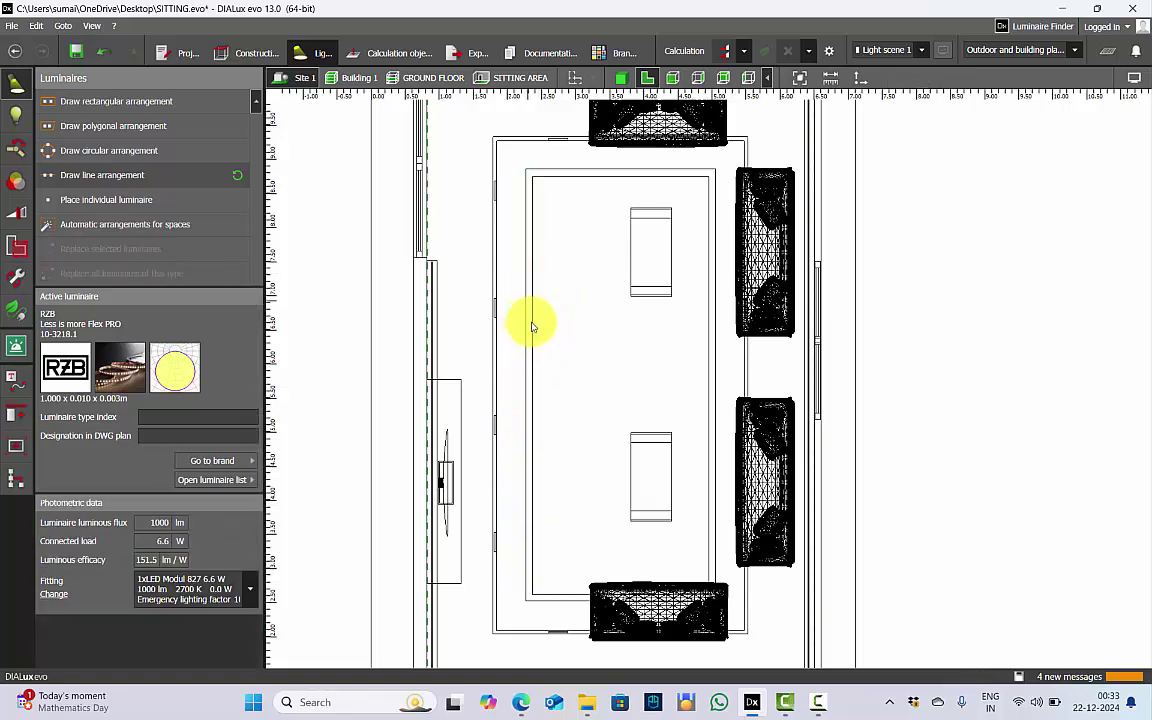
# Find the Collingwood brand, switch to its online product catalogue in the Luminaire Finder and search it for "led strip"
pyautogui.click(612, 53)
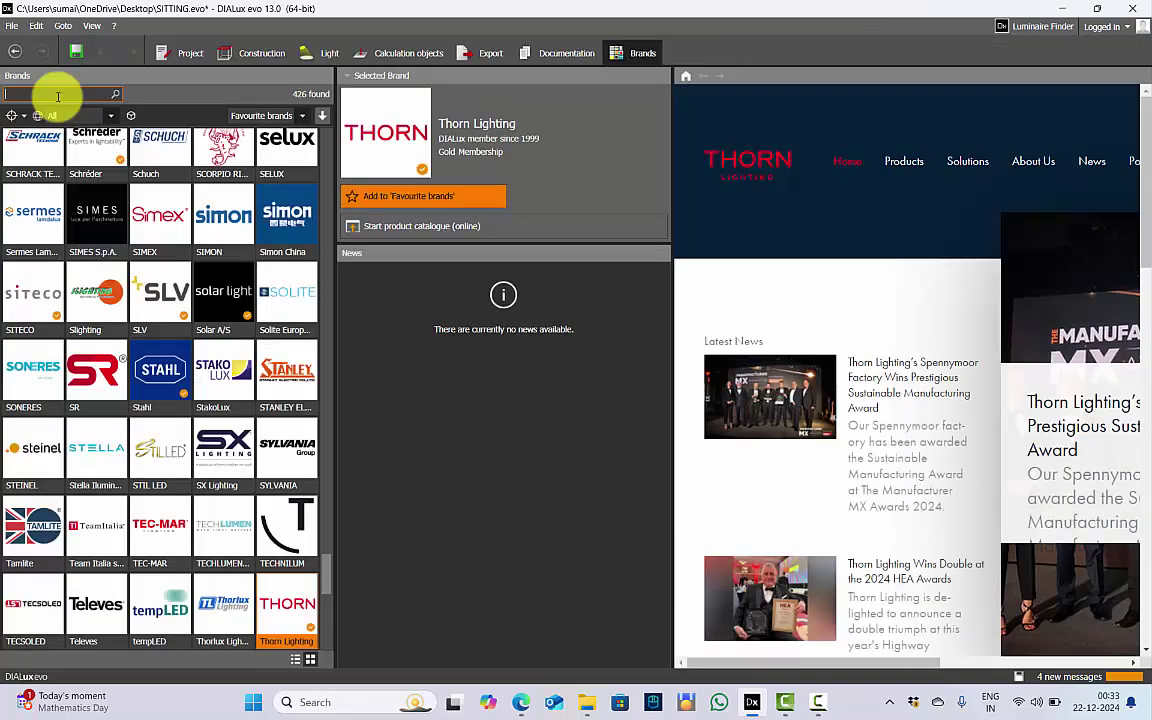
pyautogui.write('collingwood')
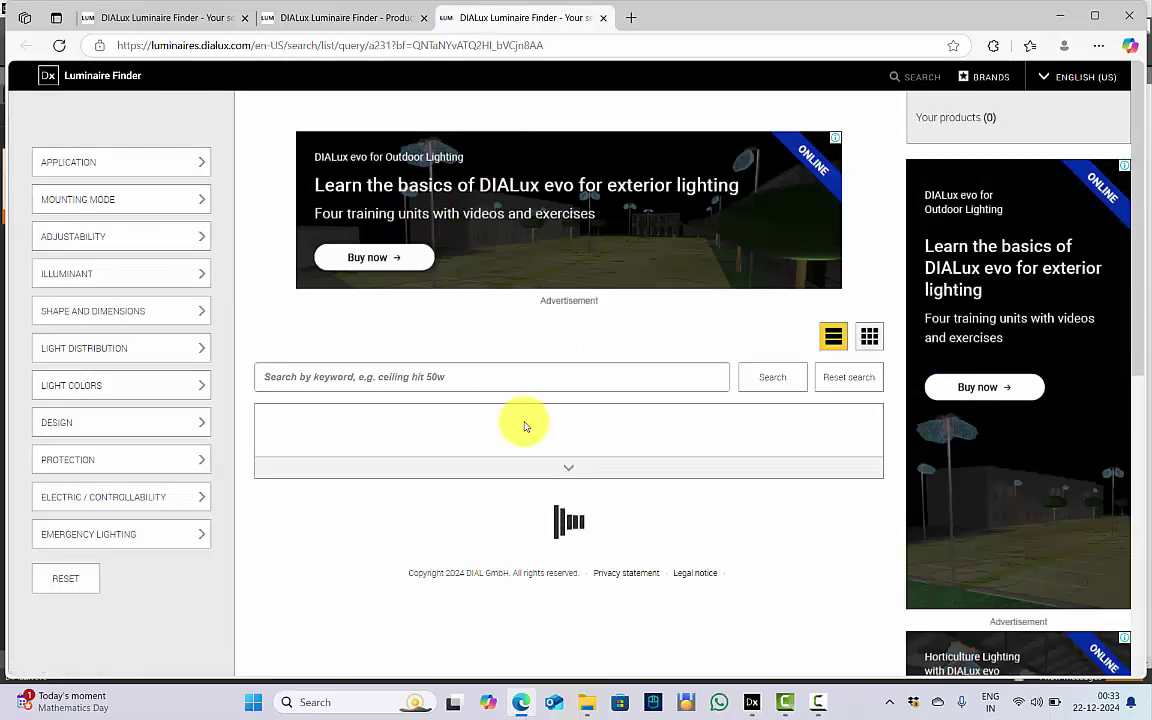
pyautogui.scroll(-2, 480, 320)
pyautogui.click(398, 226)
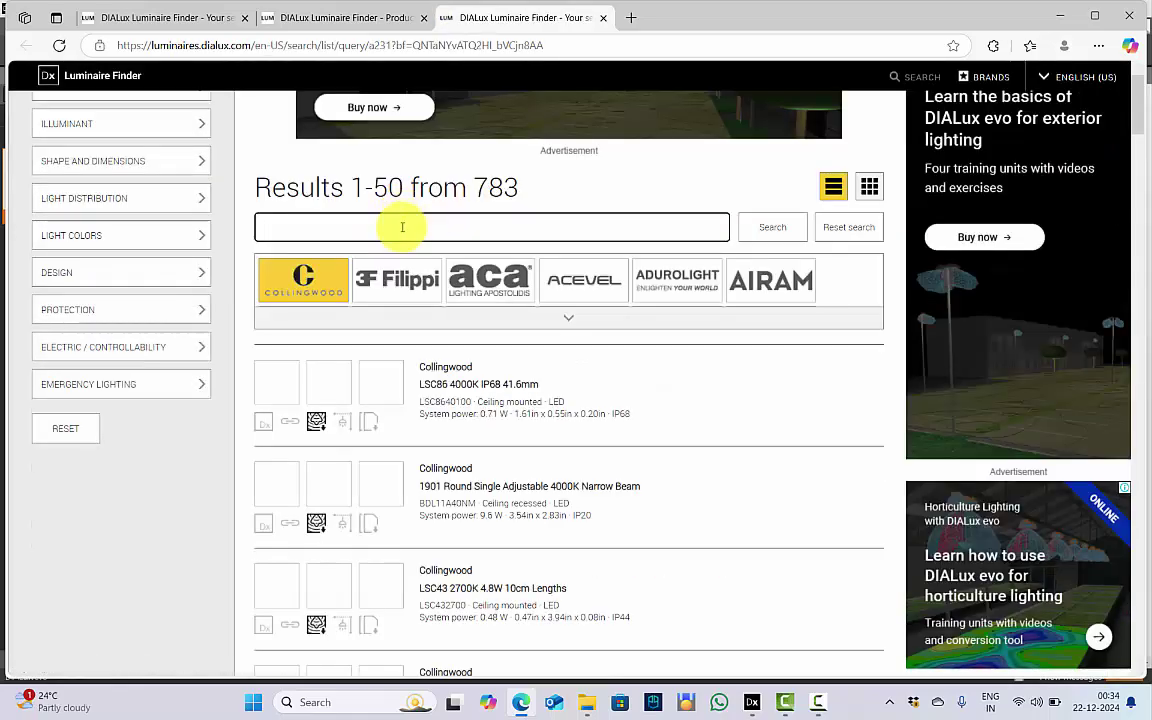
pyautogui.write('led strip')
pyautogui.press('Return')
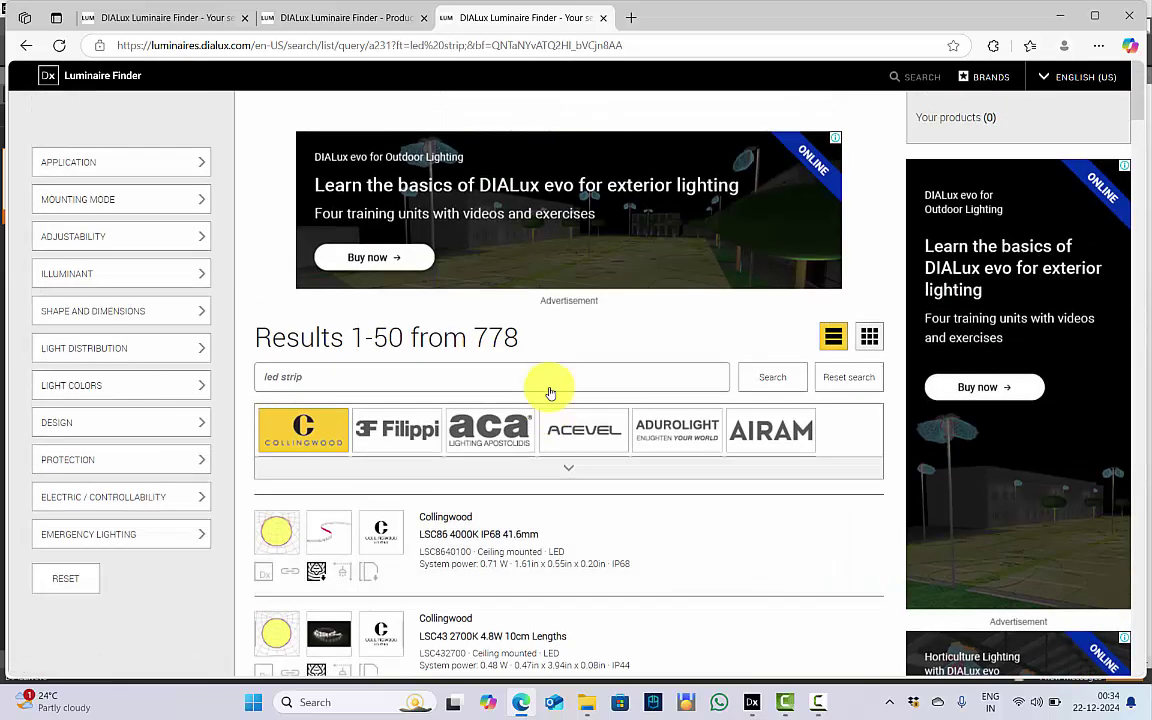
# Check the shape and dimensions filter and compare the lengths and system power of the Collingwood LED strips
pyautogui.click(149, 312)
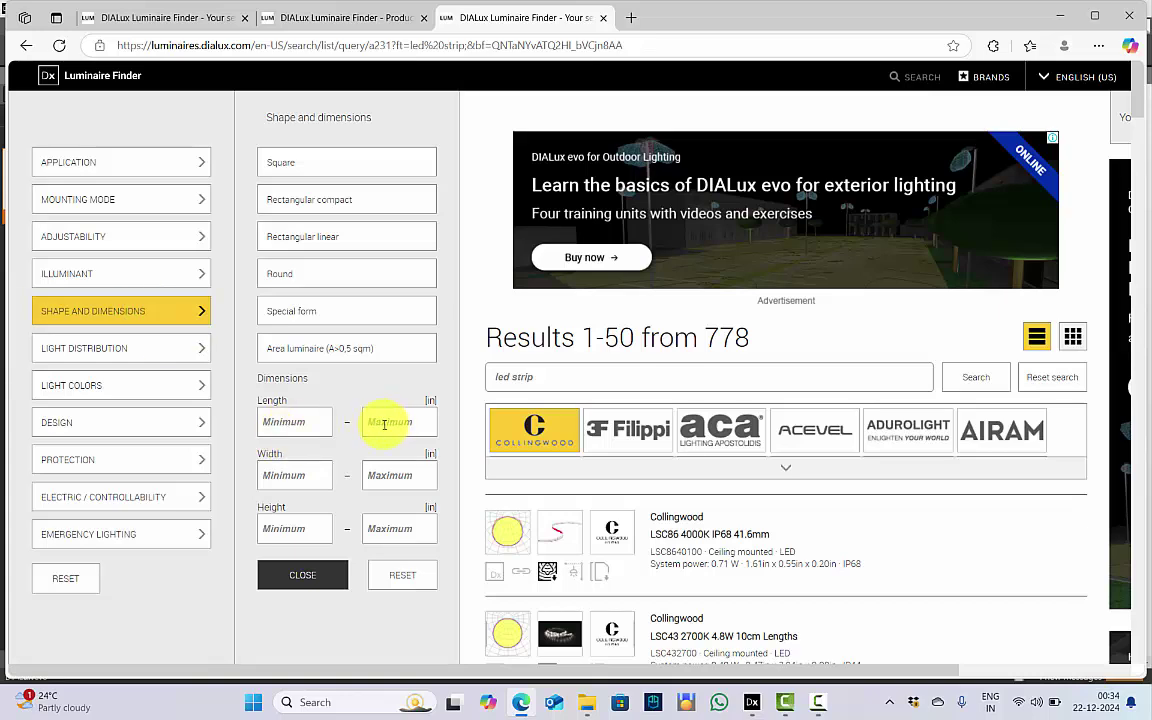
pyautogui.scroll(-3, 385, 423)
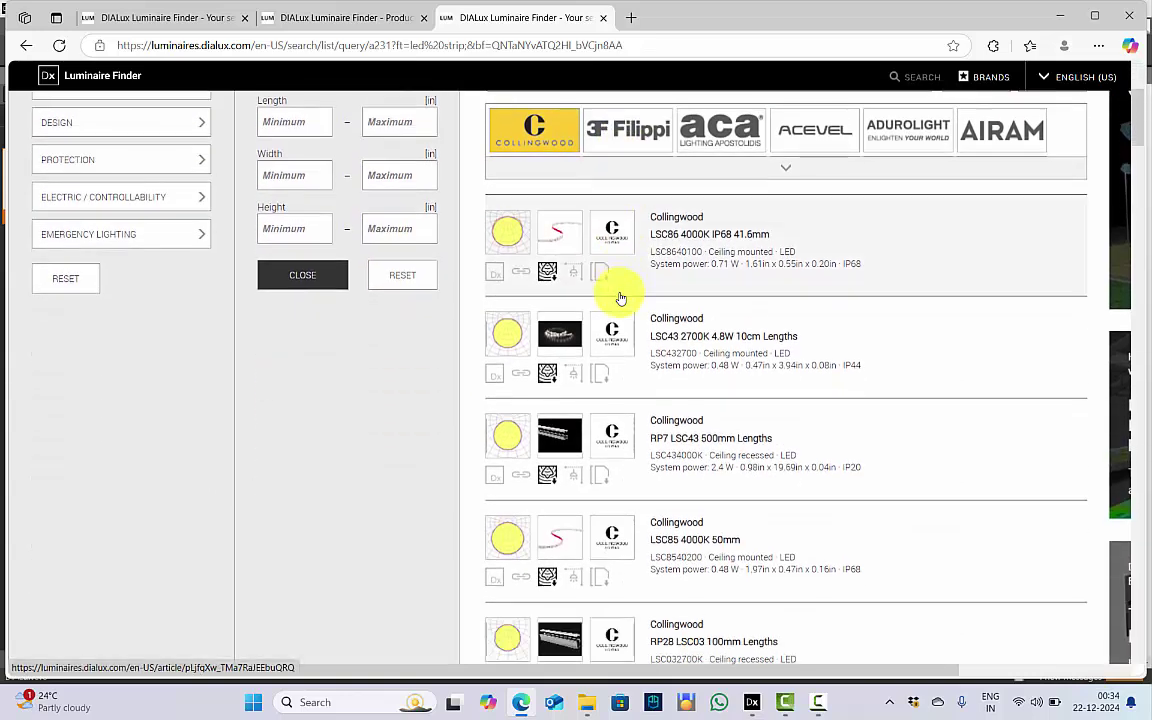
pyautogui.click(746, 347)
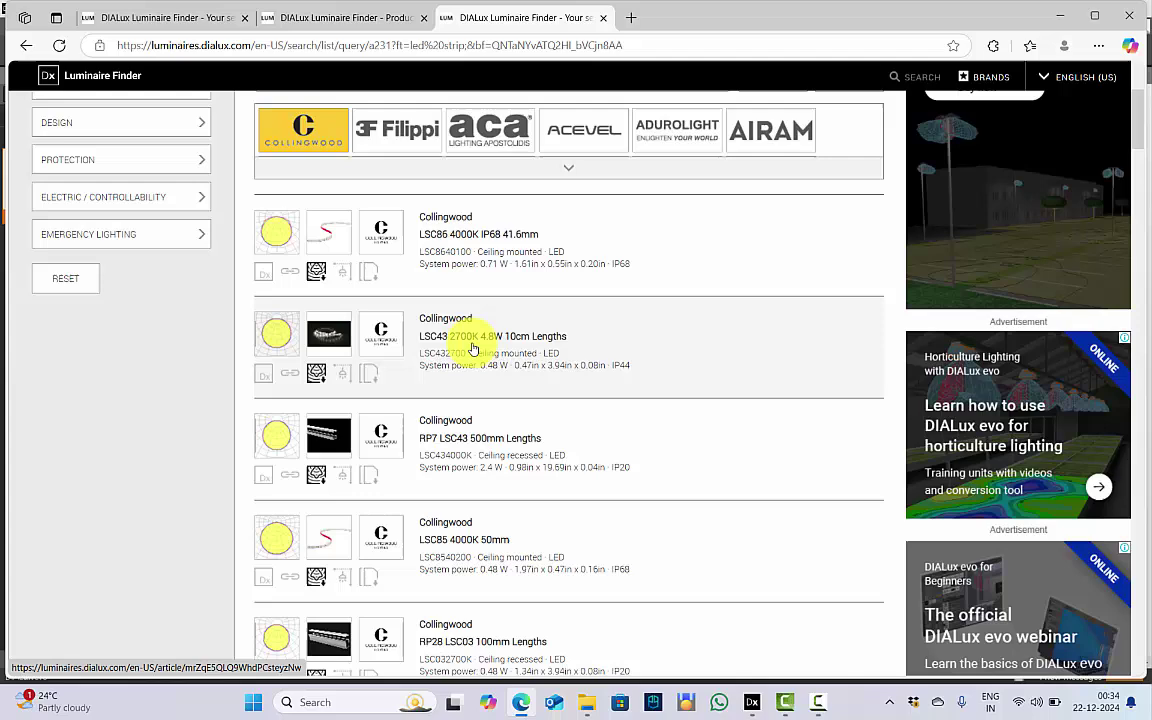
pyautogui.scroll(-1, 515, 342)
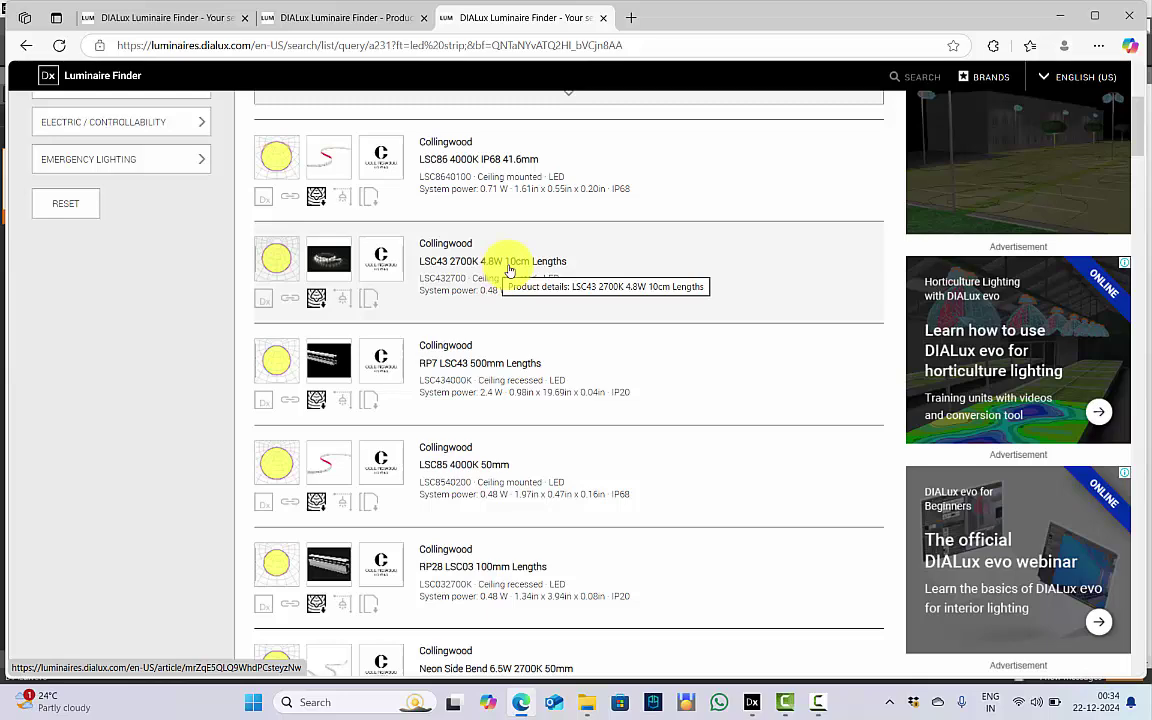
pyautogui.scroll(-2, 507, 270)
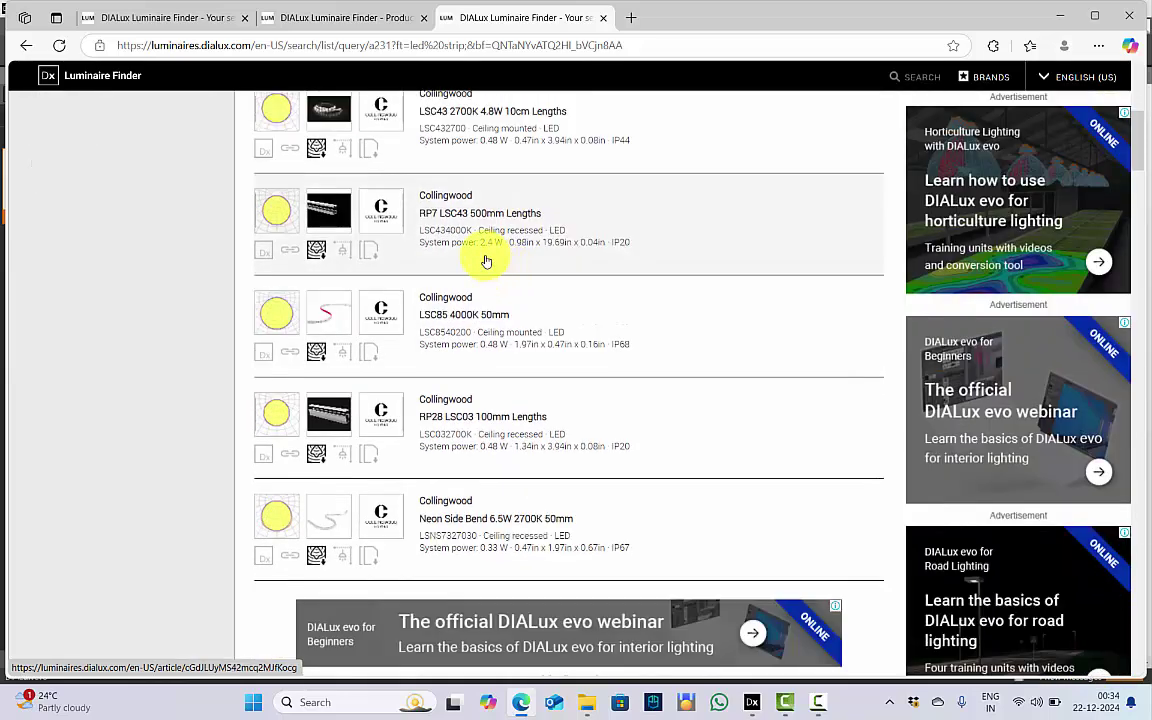
pyautogui.scroll(1, 465, 265)
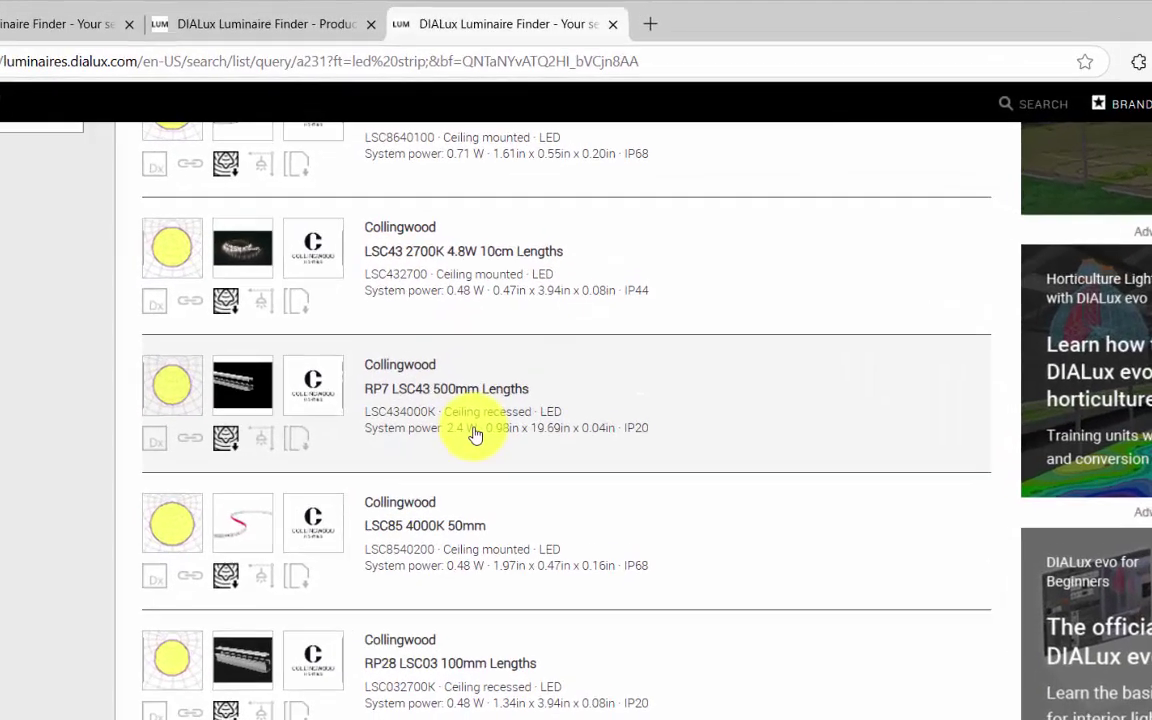
pyautogui.scroll(-3, 473, 437)
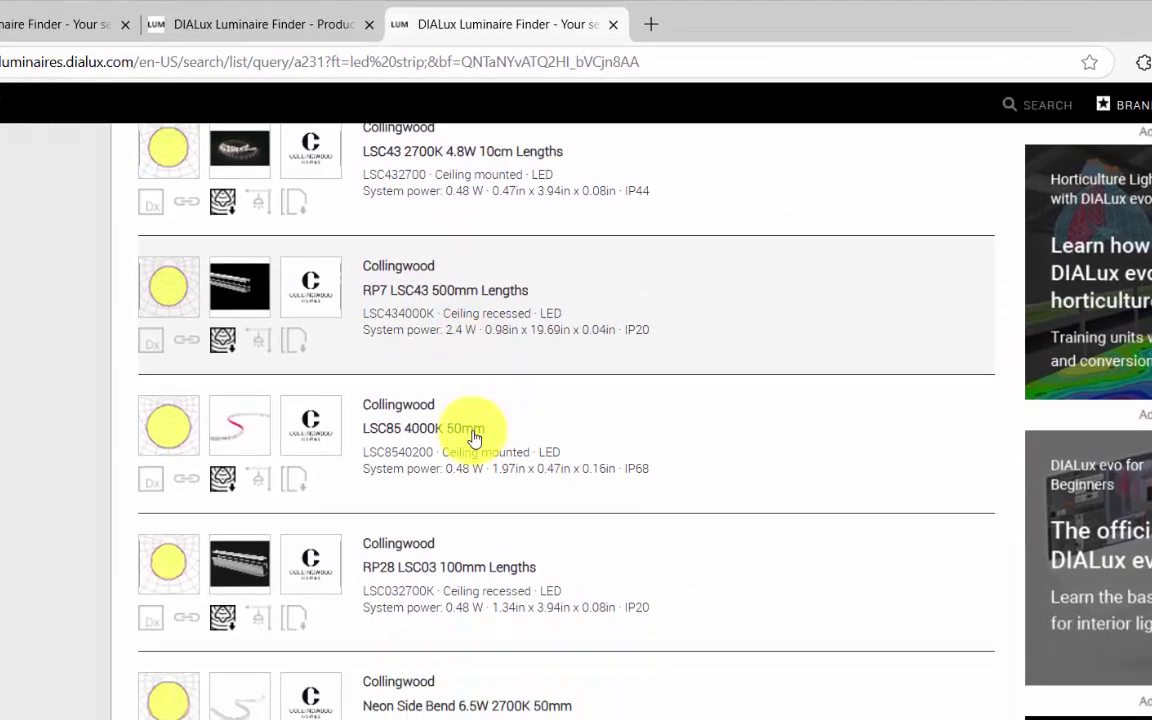
pyautogui.scroll(-6, 493, 383)
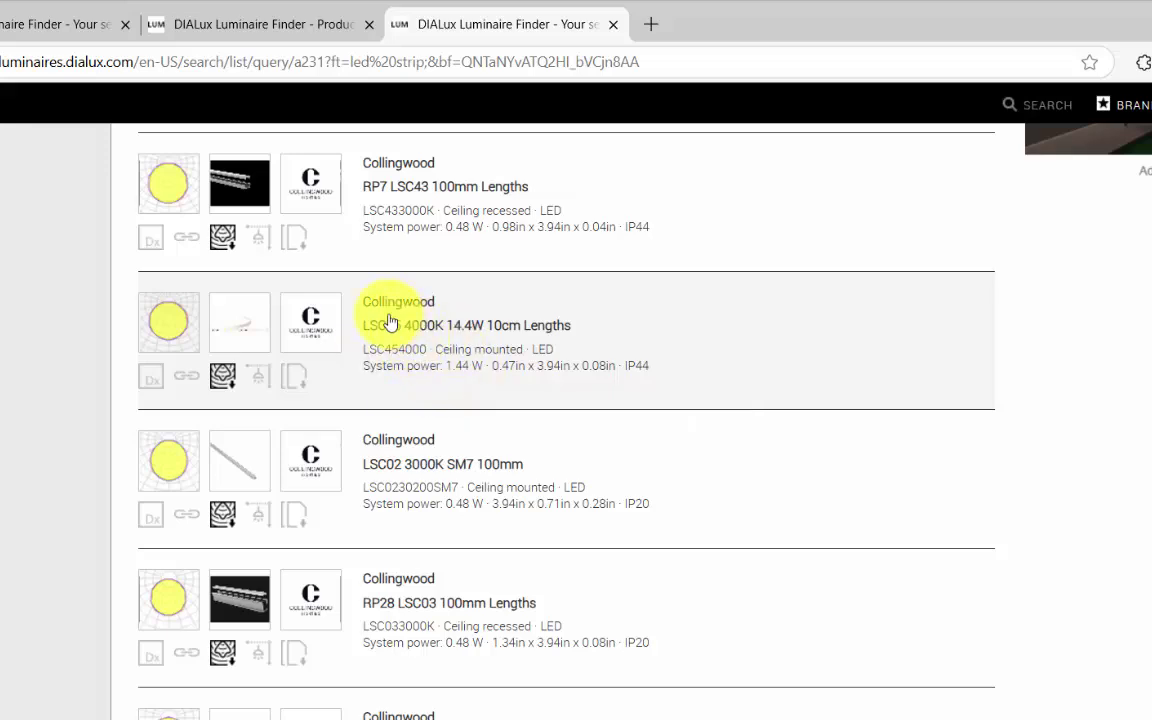
# Open the data sheet of LSC45 4000K 14.4W 10cm Lengths and download its photometric data ZIP file
pyautogui.click(496, 362)
pyautogui.scroll(-3, 409, 330)
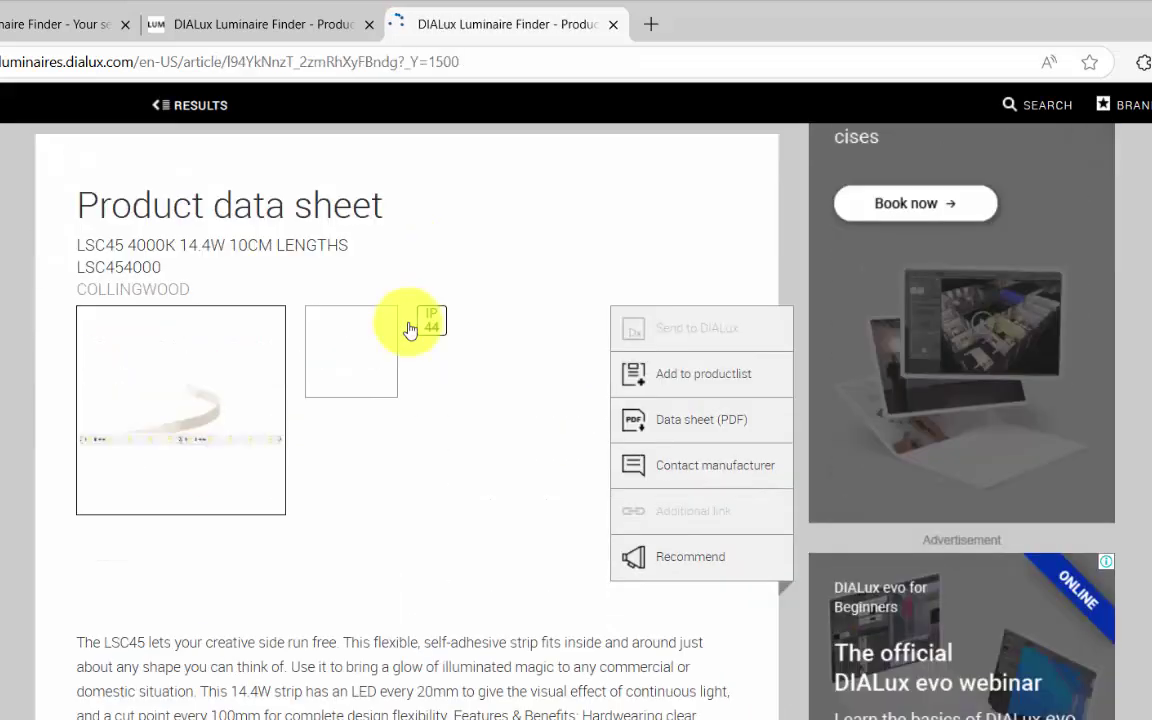
pyautogui.scroll(-5, 411, 314)
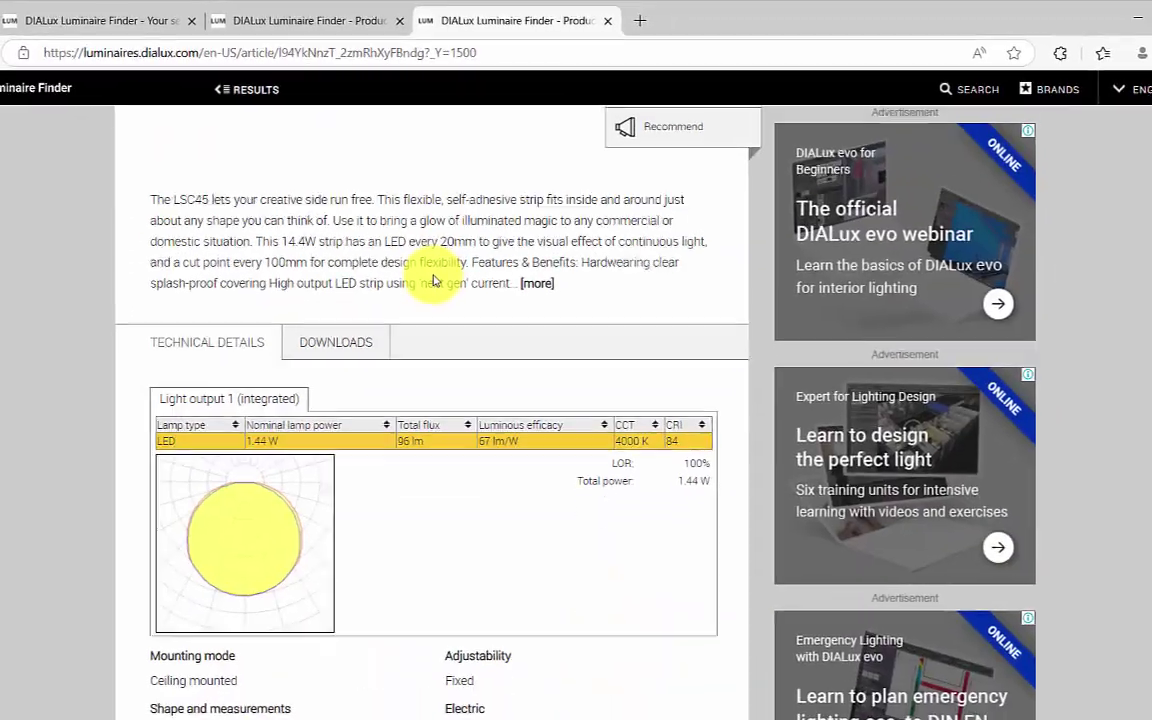
pyautogui.click(398, 306)
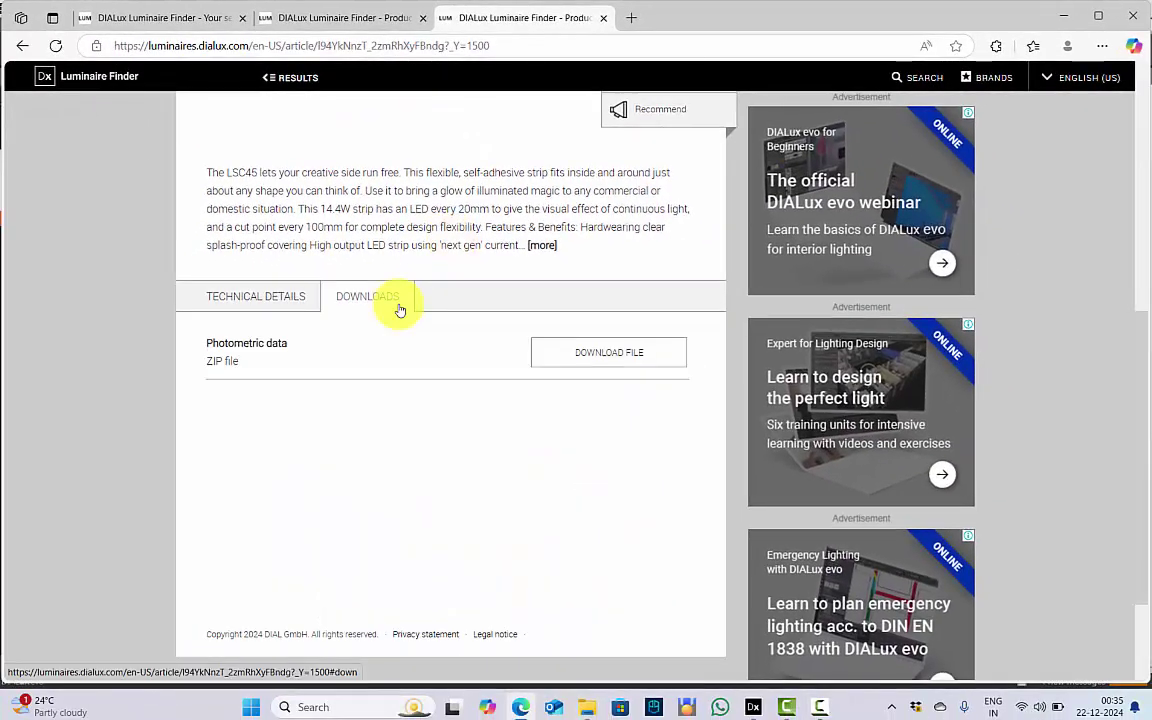
pyautogui.scroll(-1, 398, 310)
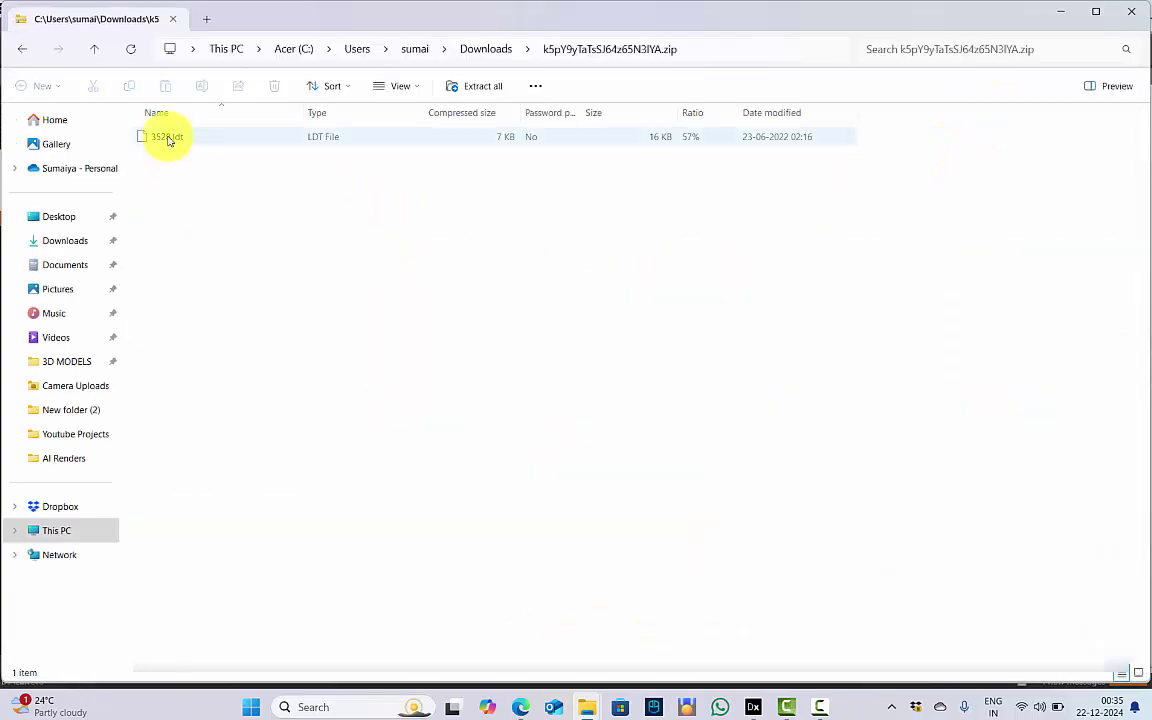
# Bring the LDT file from the downloaded ZIP into the DIALux evo floor plan as the active luminaire
pyautogui.click(170, 136)
pyautogui.click(1146, 710)
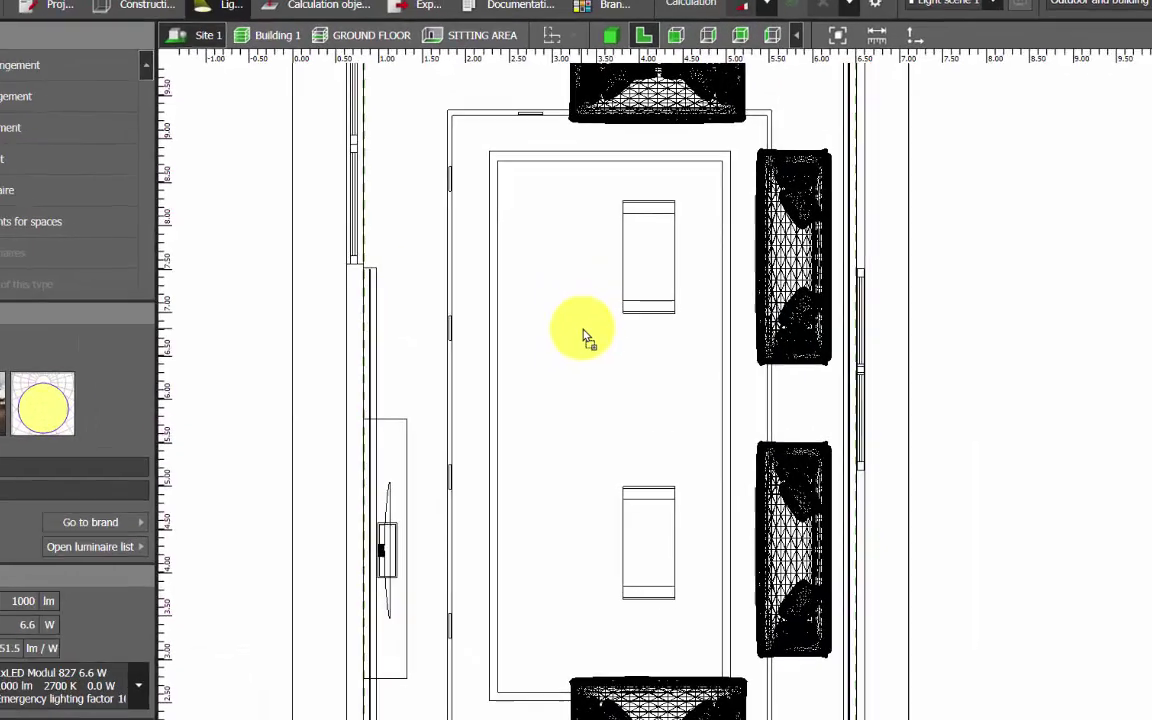
pyautogui.click(601, 312)
pyautogui.scroll(8, 601, 312)
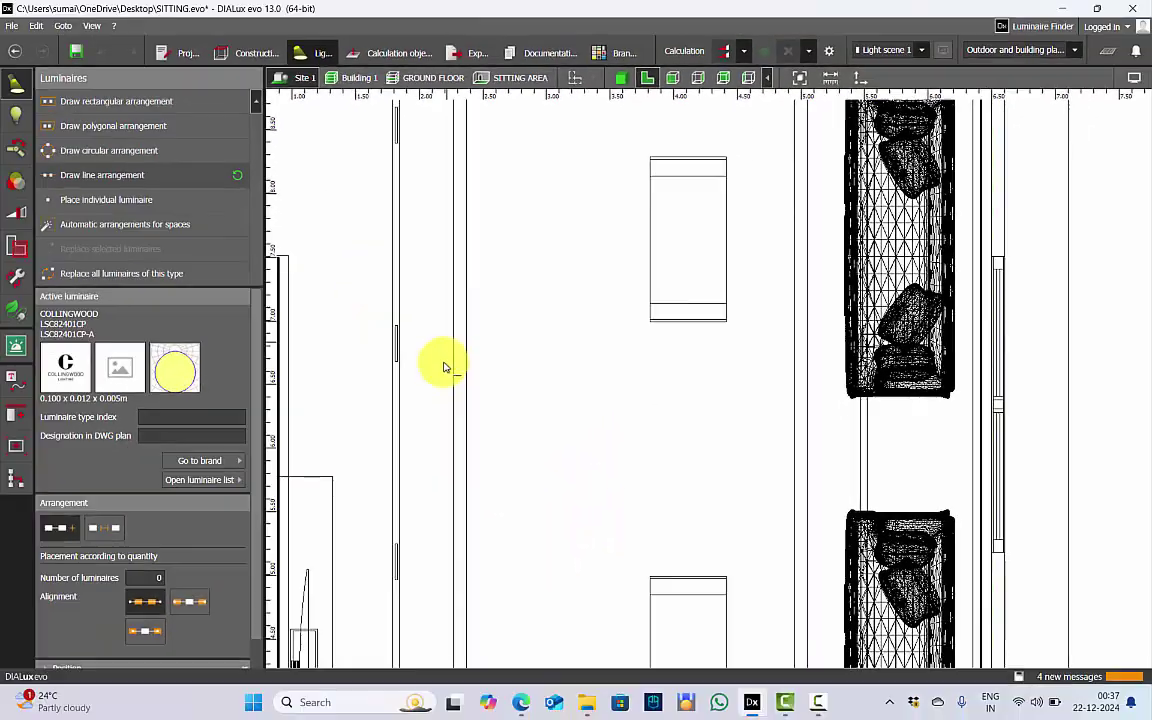
# Draw a line arrangement about 6.24 m long down the TV-side cove, from its upper corner to its lower corner
pyautogui.scroll(-3, 290, 586)
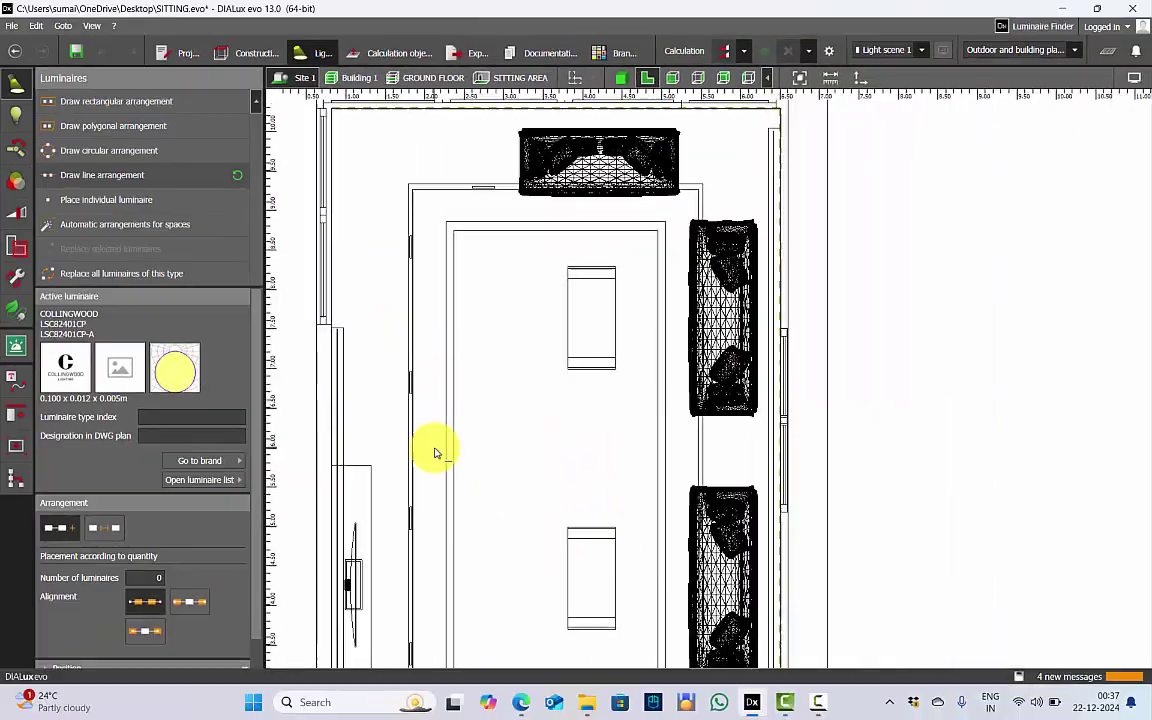
pyautogui.scroll(3, 300, 143)
pyautogui.scroll(3, 449, 262)
pyautogui.click(472, 224)
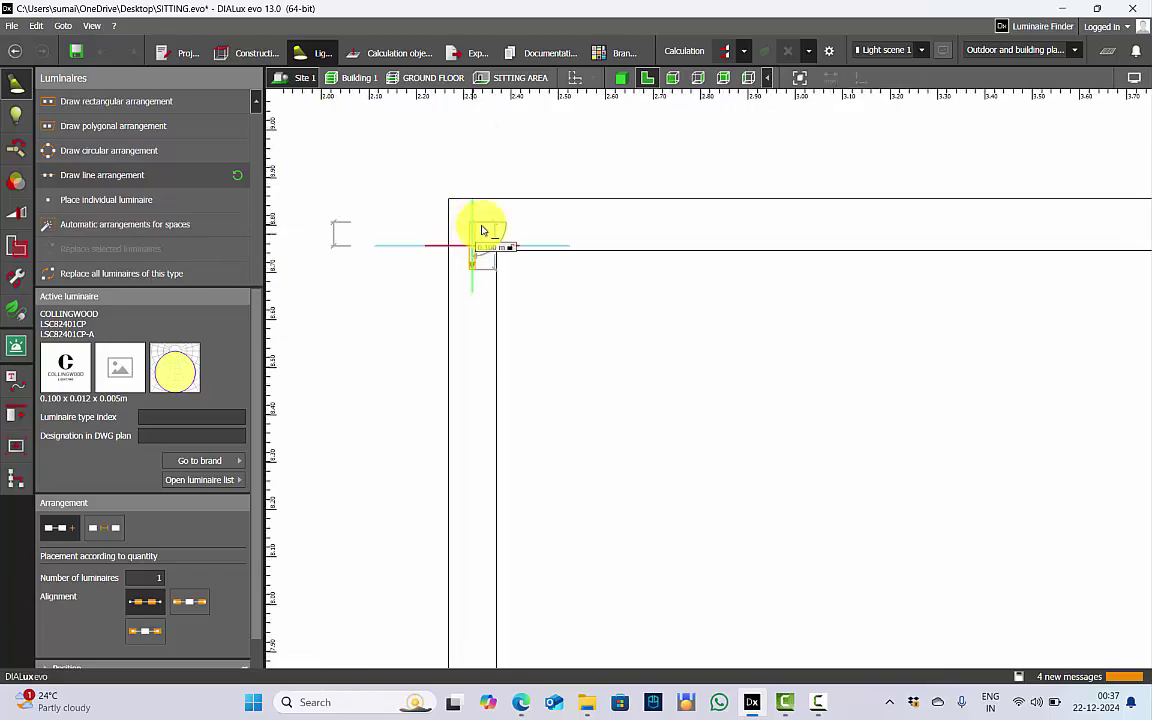
pyautogui.scroll(-1, 491, 134)
pyautogui.scroll(-4, 489, 141)
pyautogui.scroll(5, 470, 495)
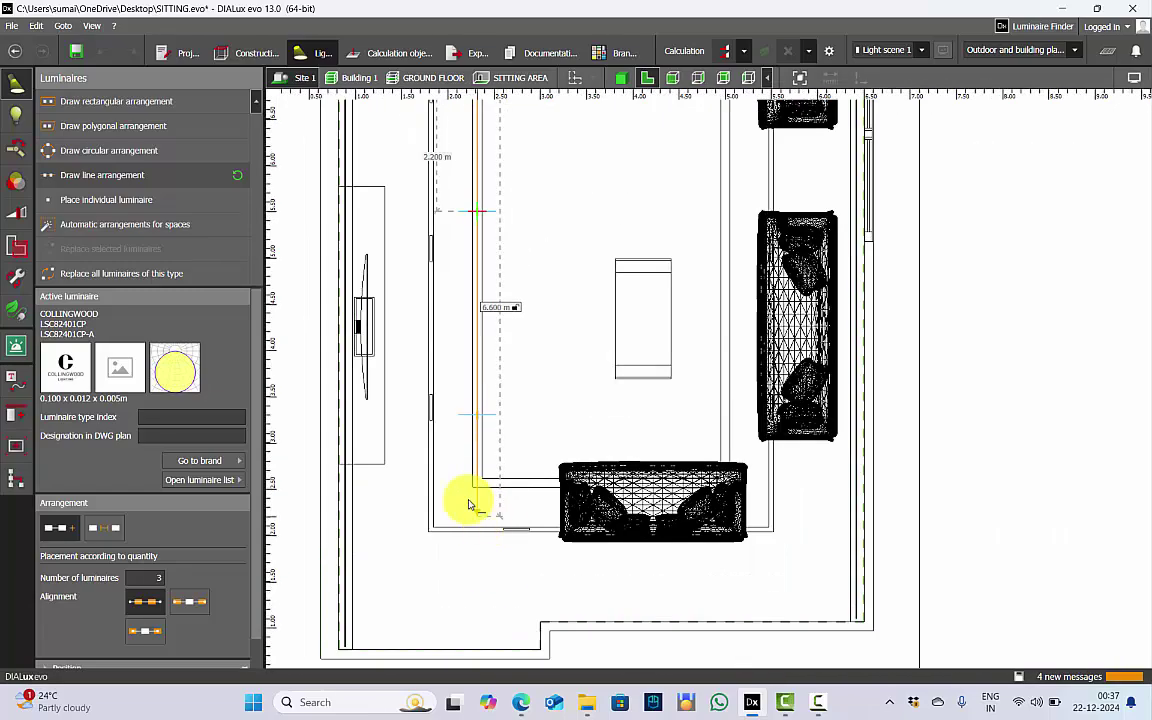
pyautogui.scroll(2, 495, 456)
pyautogui.click(497, 454)
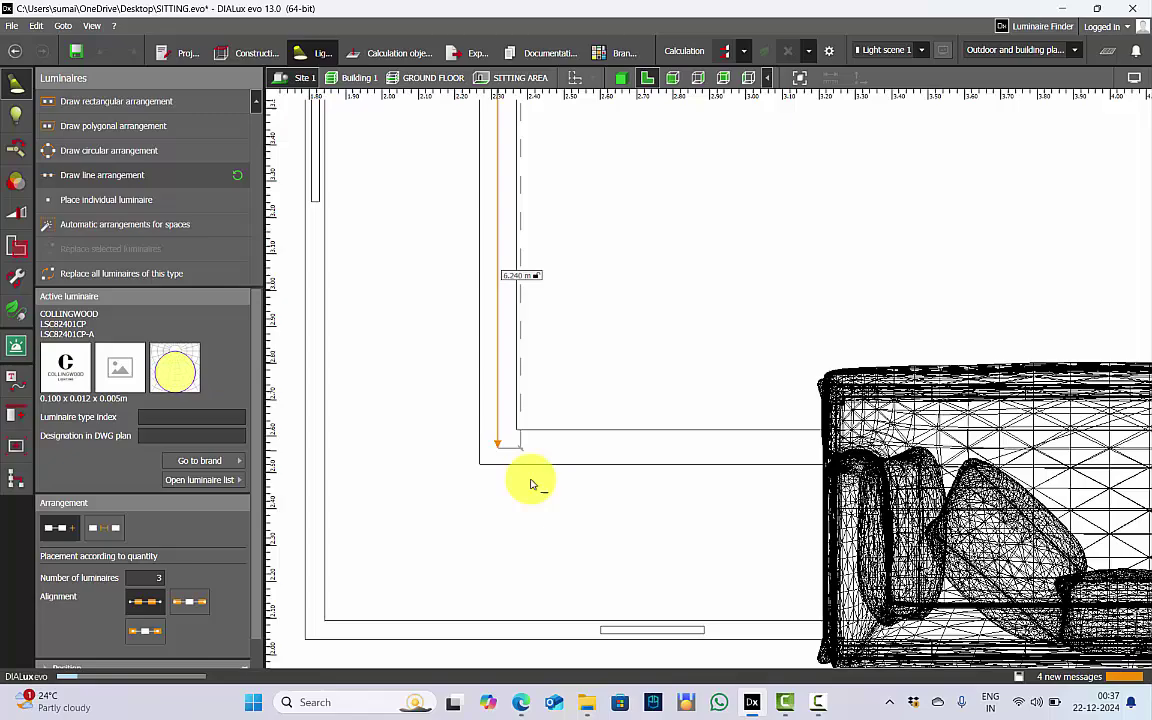
# Align the luminaires flush with the line's start point and place them according to distance, with a luminaire distance of 0.000 m
pyautogui.scroll(-5, 167, 496)
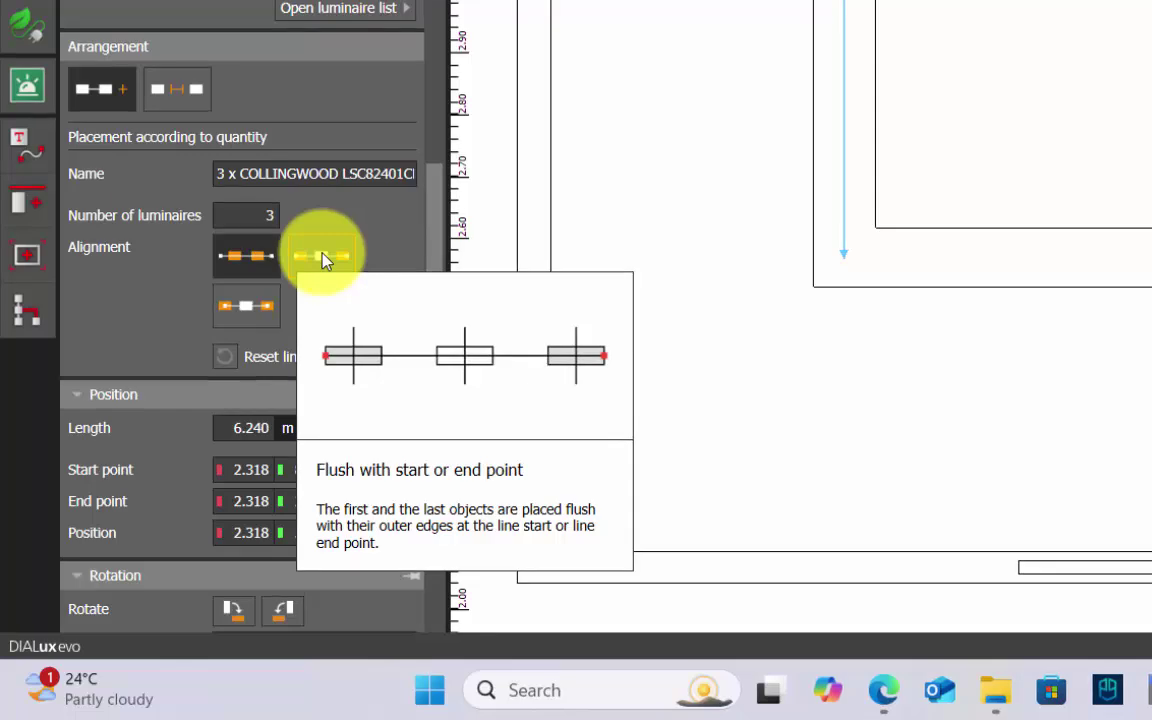
pyautogui.click(322, 258)
pyautogui.click(186, 100)
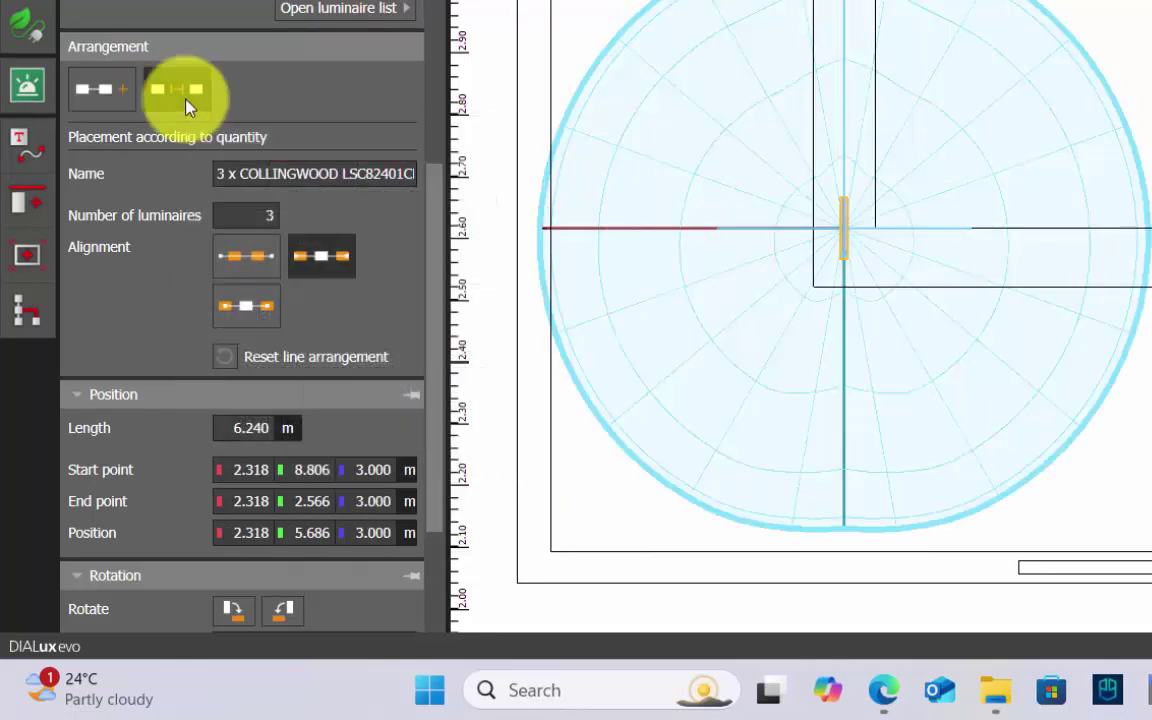
pyautogui.click(336, 263)
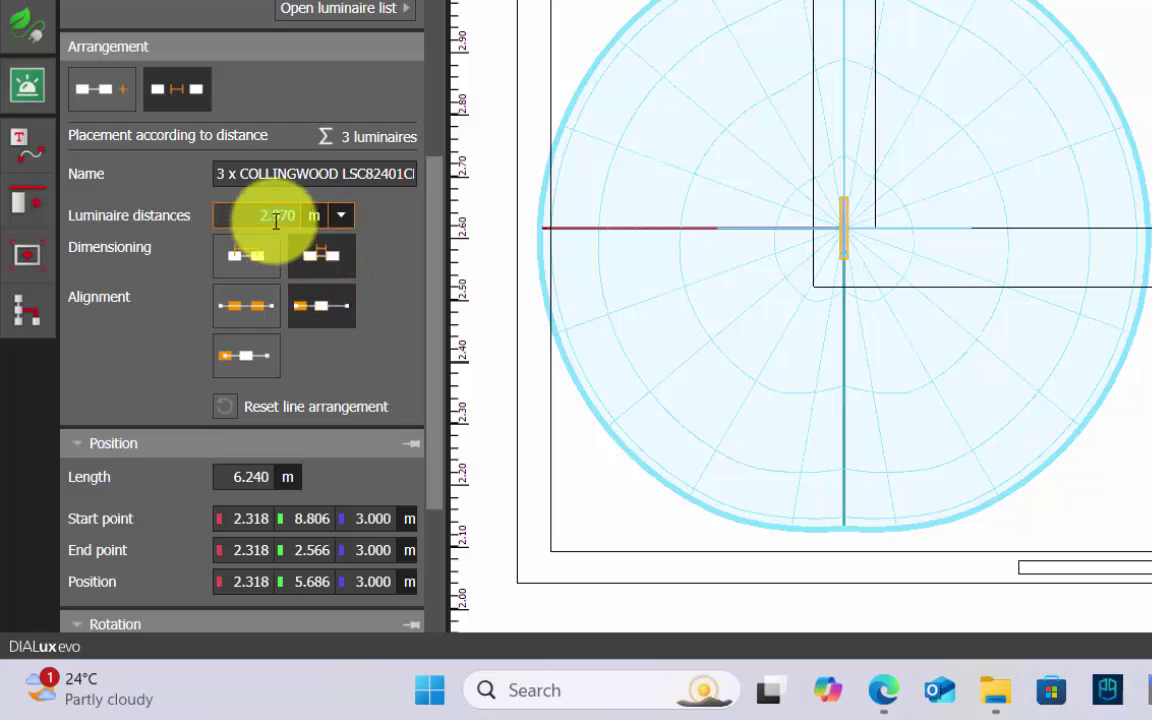
pyautogui.press('Return')
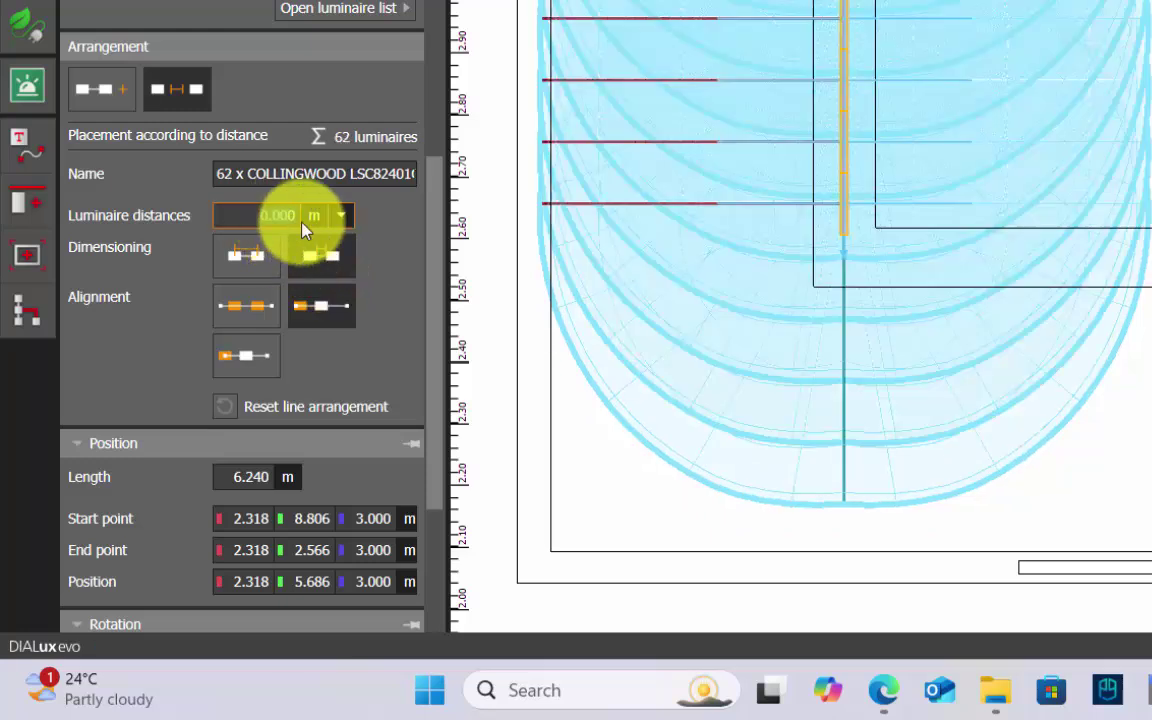
pyautogui.click(840, 305)
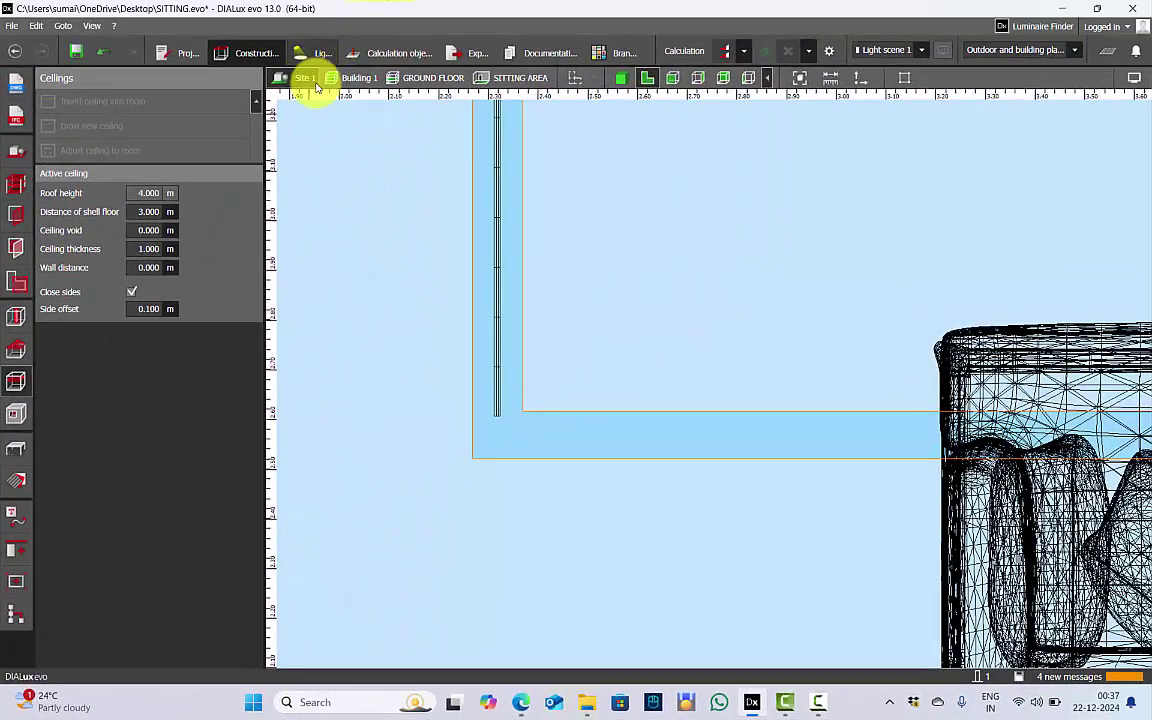
pyautogui.click(318, 52)
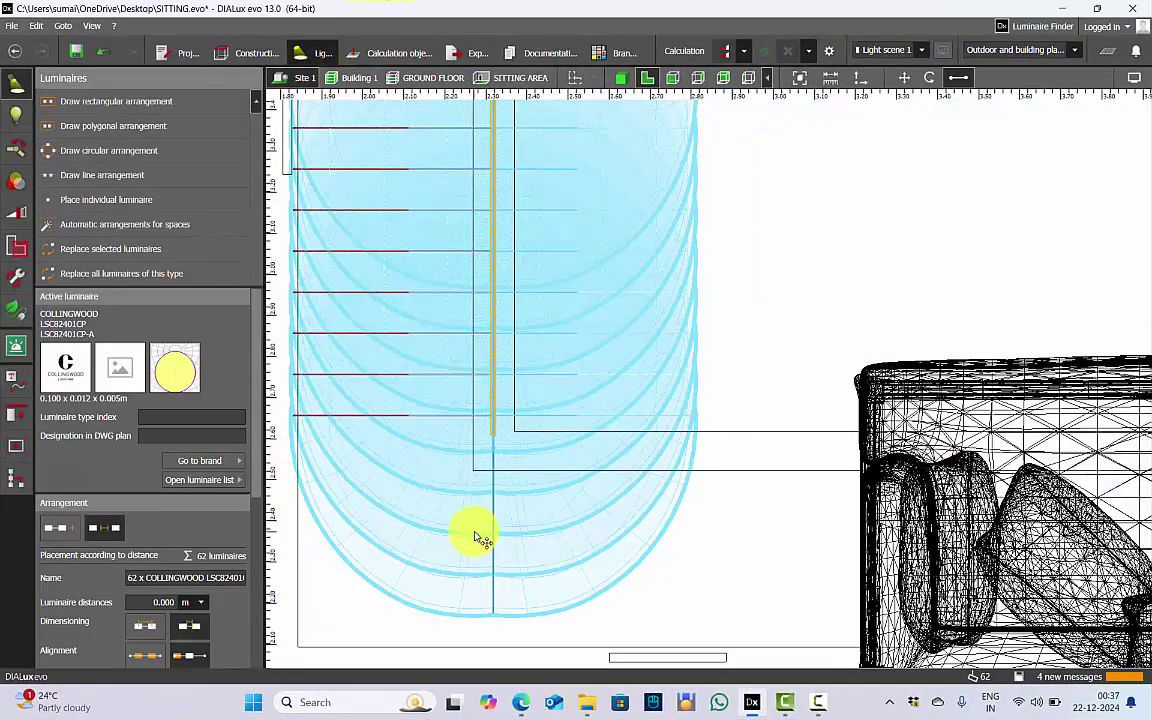
# In the front view, rotate the TV-side line arrangement by 180° so its light is directed upwards
pyautogui.scroll(-6, 478, 540)
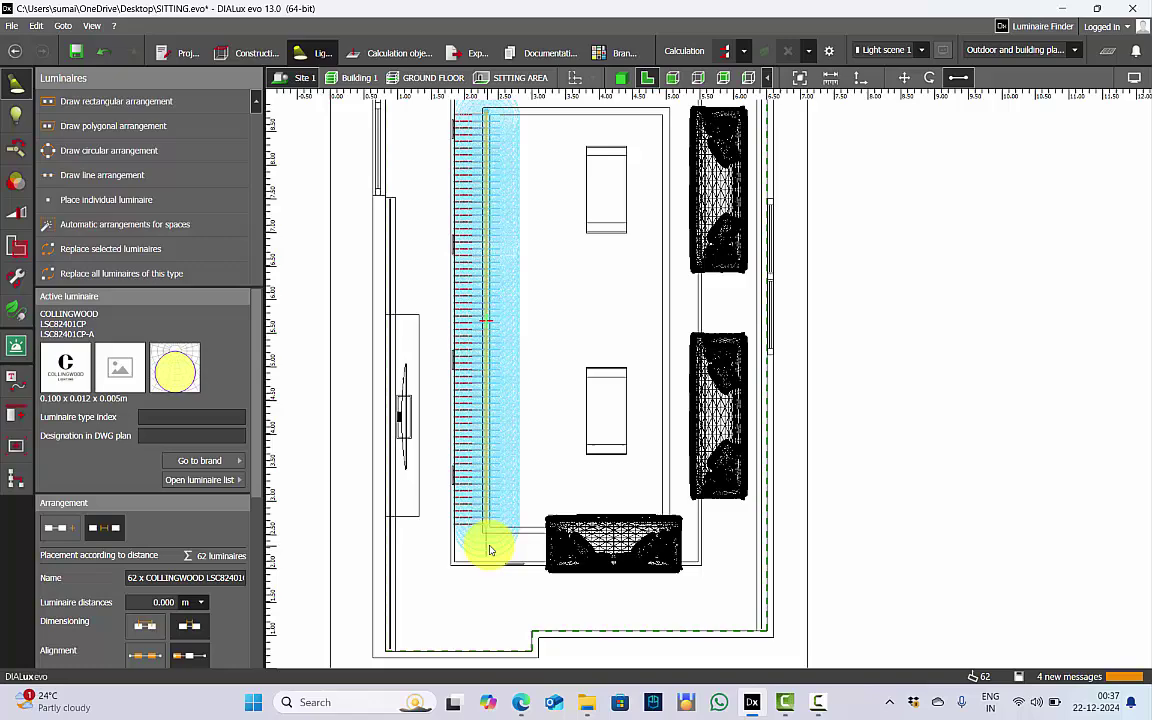
pyautogui.scroll(8, 453, 199)
pyautogui.scroll(-7, 453, 199)
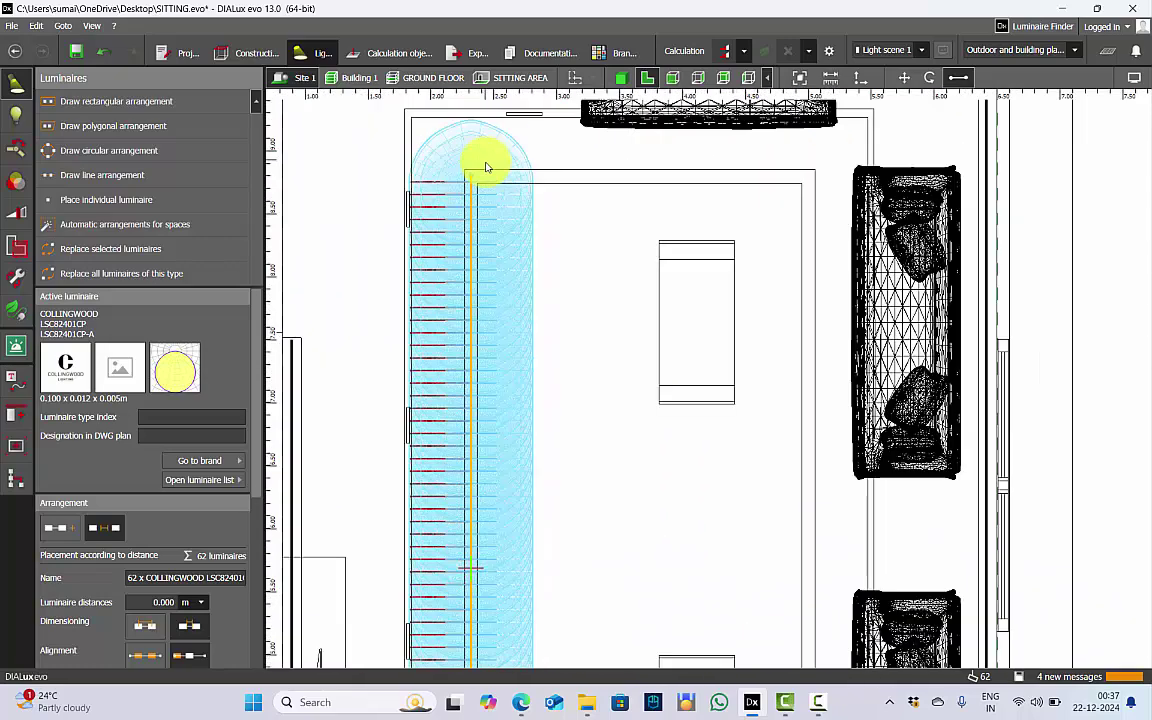
pyautogui.click(672, 78)
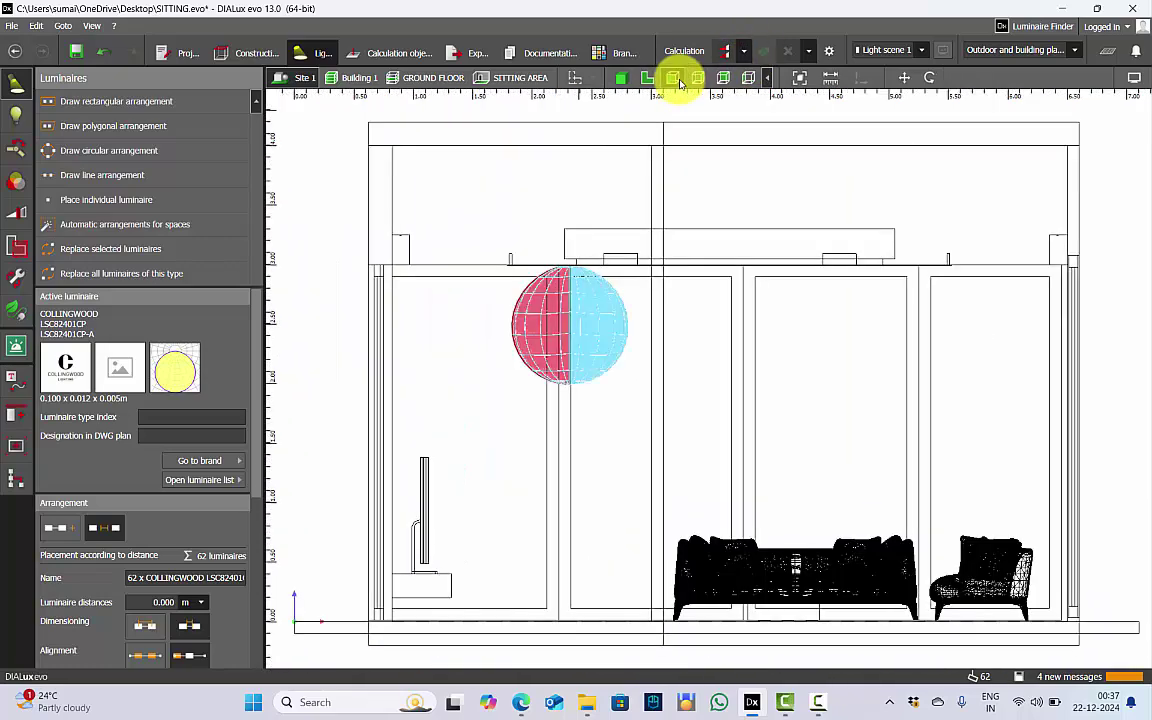
pyautogui.scroll(3, 571, 334)
pyautogui.scroll(4, 560, 262)
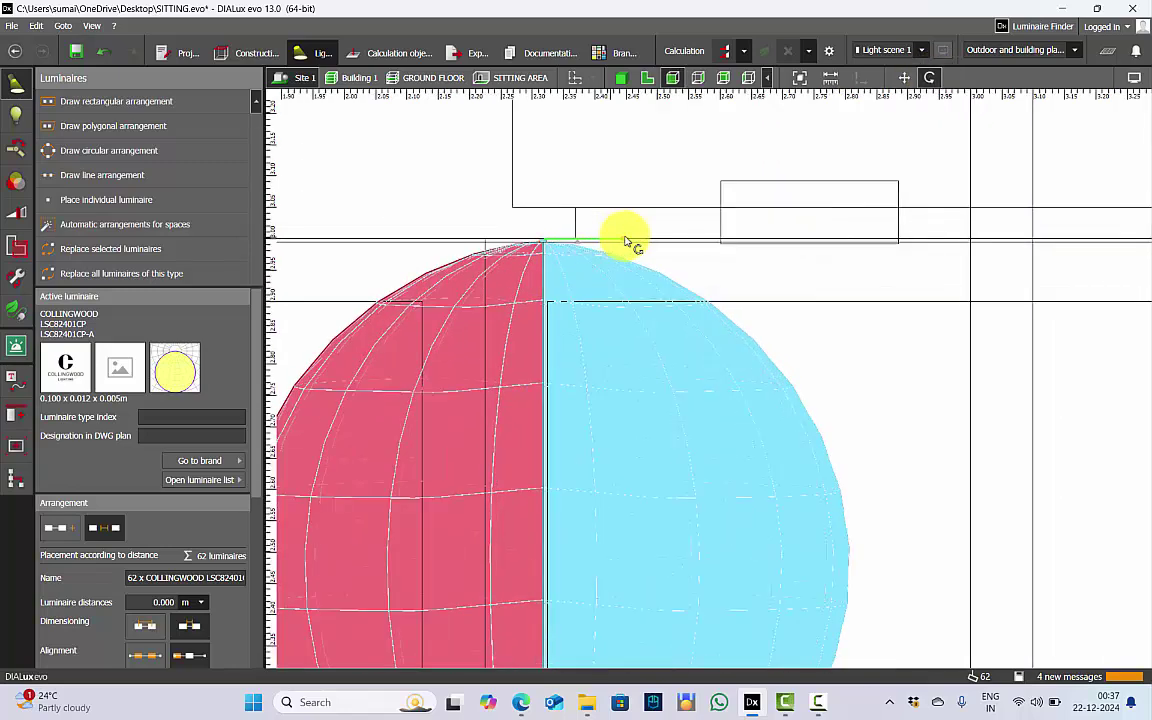
pyautogui.moveTo(620, 240); pyautogui.dragTo(411, 249)
# Raise the flipped line arrangement by about 0.05 m onto the ledge of the ceiling cove
pyautogui.scroll(5, 519, 244)
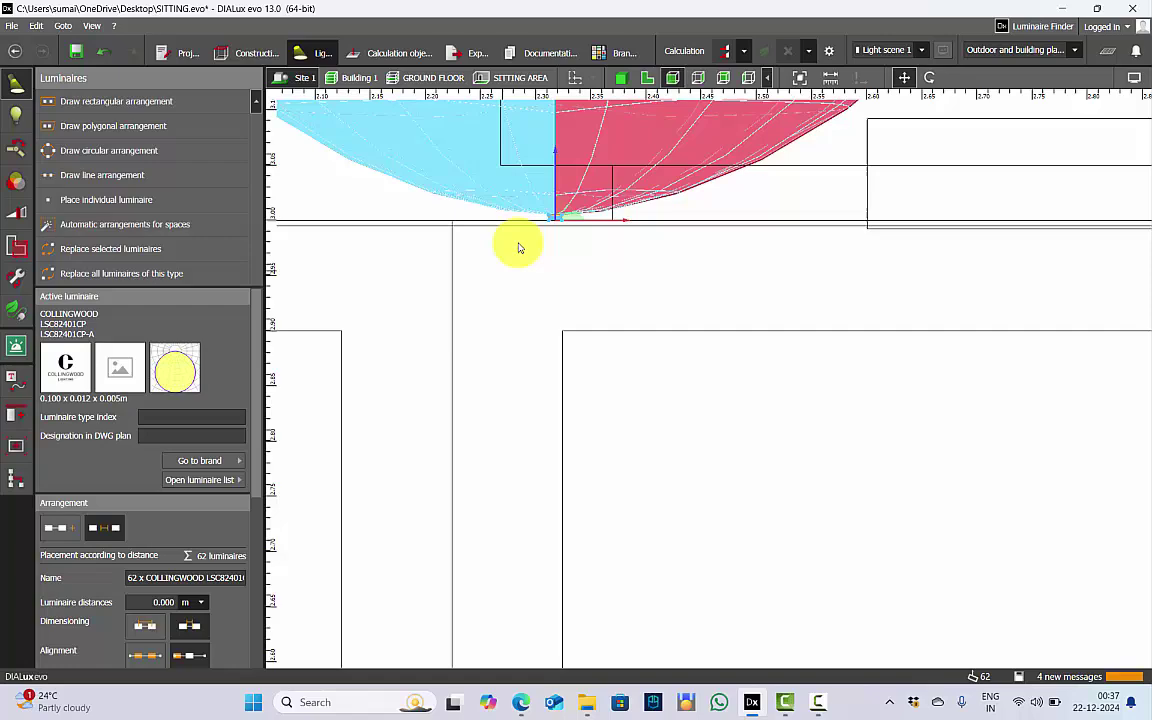
pyautogui.moveTo(562, 173); pyautogui.dragTo(562, 74)
pyautogui.scroll(-4, 525, 470)
pyautogui.scroll(-2, 527, 470)
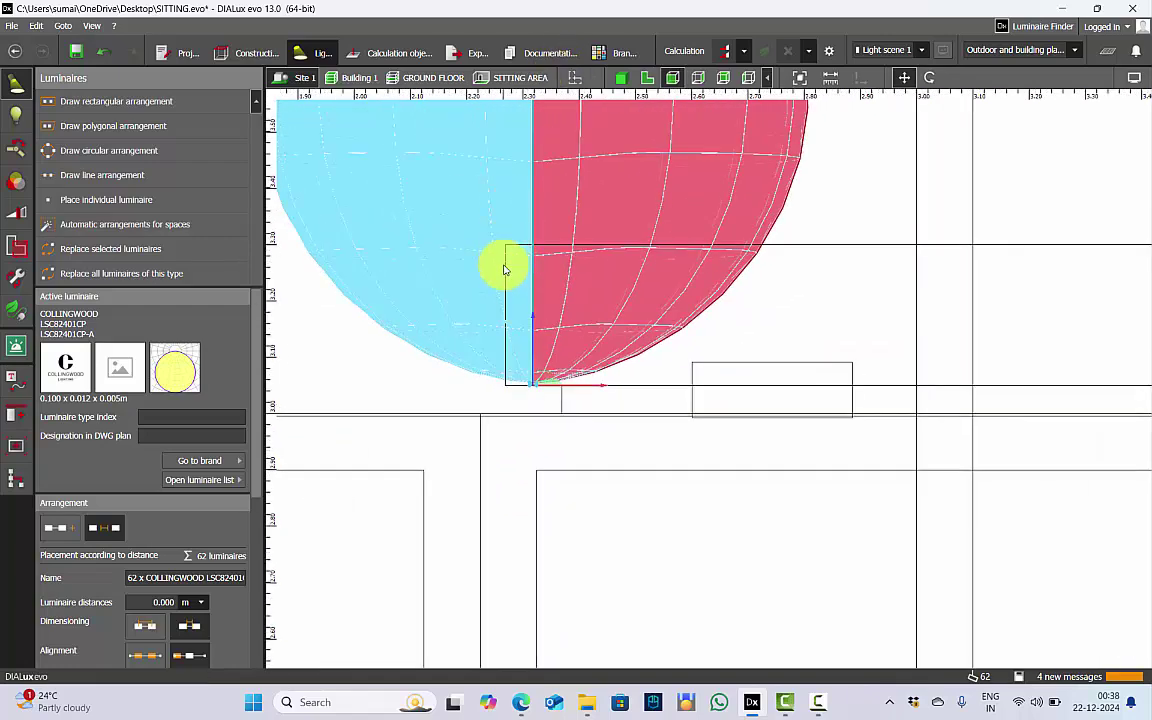
pyautogui.scroll(1, 505, 405)
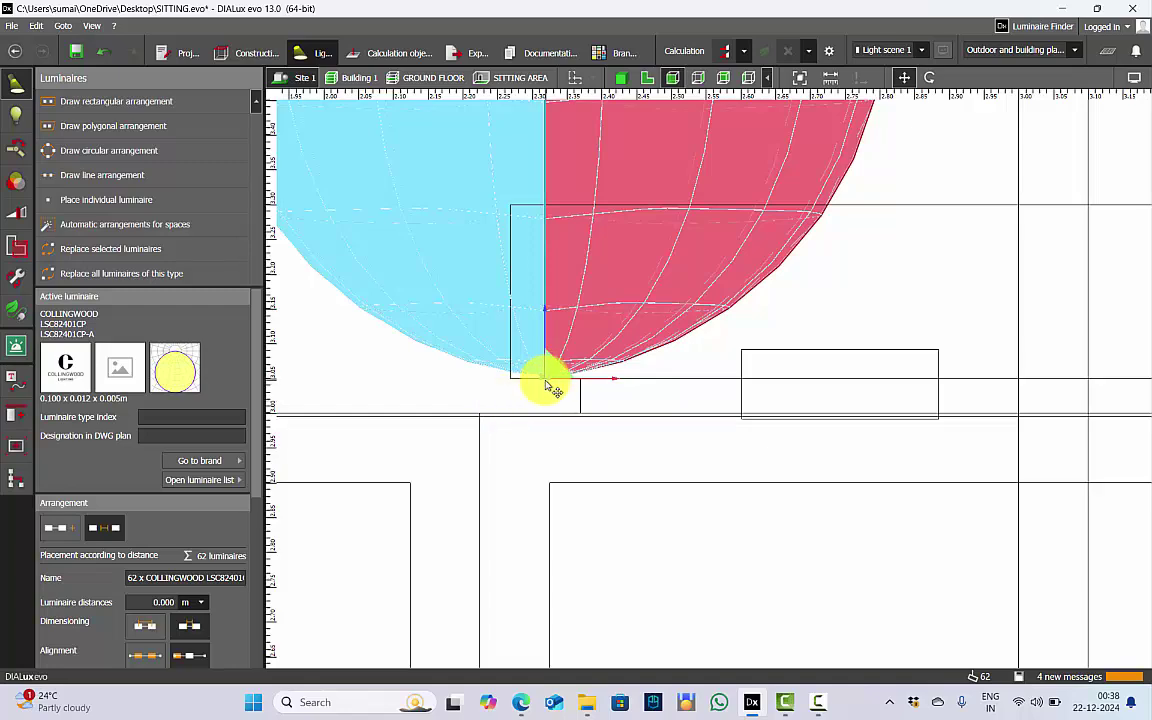
# In the floor plan, copy the TV-side line arrangement horizontally across to the cove on the opposite long side
pyautogui.click(647, 77)
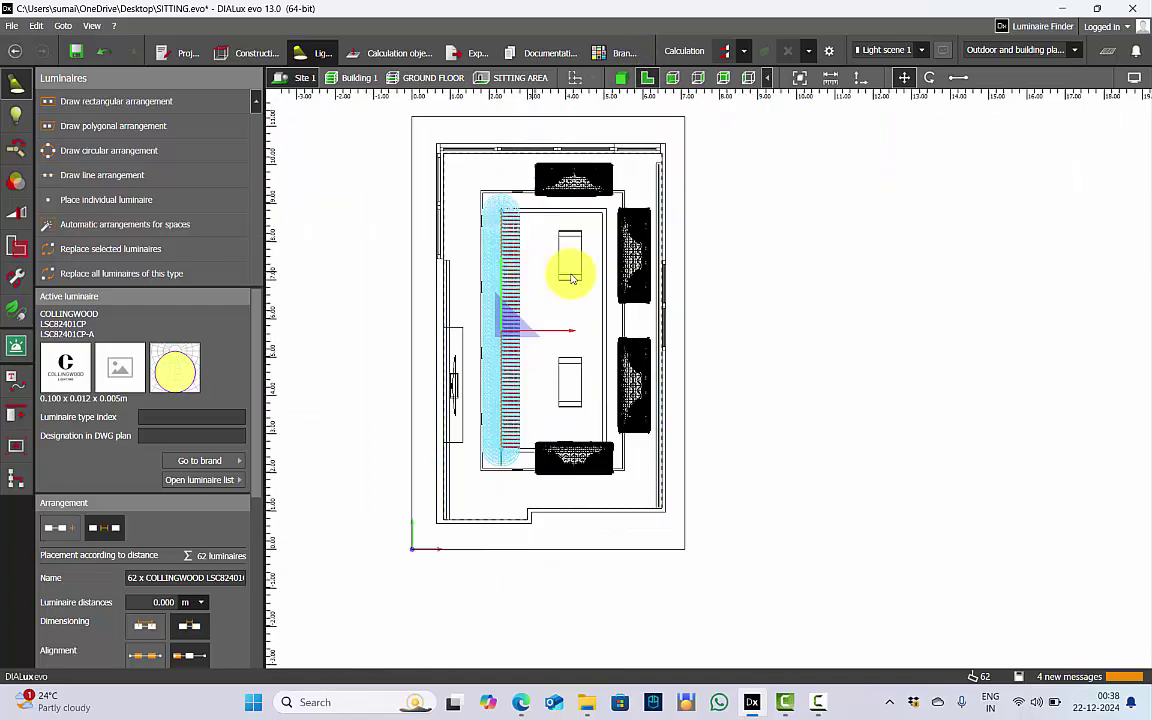
pyautogui.click(810, 299)
pyautogui.scroll(3, 443, 275)
pyautogui.click(547, 374)
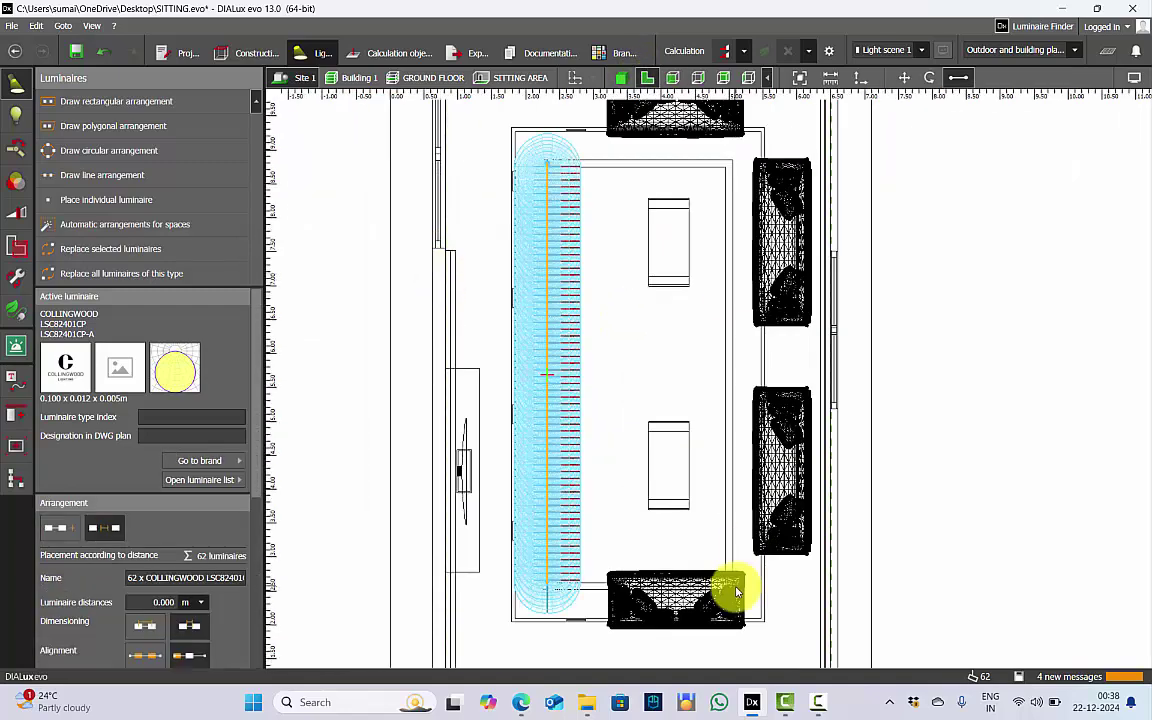
pyautogui.click(643, 275)
pyautogui.click(574, 386)
pyautogui.moveTo(621, 376); pyautogui.dragTo(784, 378)
# Shift the copied line arrangement sideways until it runs along the middle of the opposite cove
pyautogui.scroll(5, 663, 378)
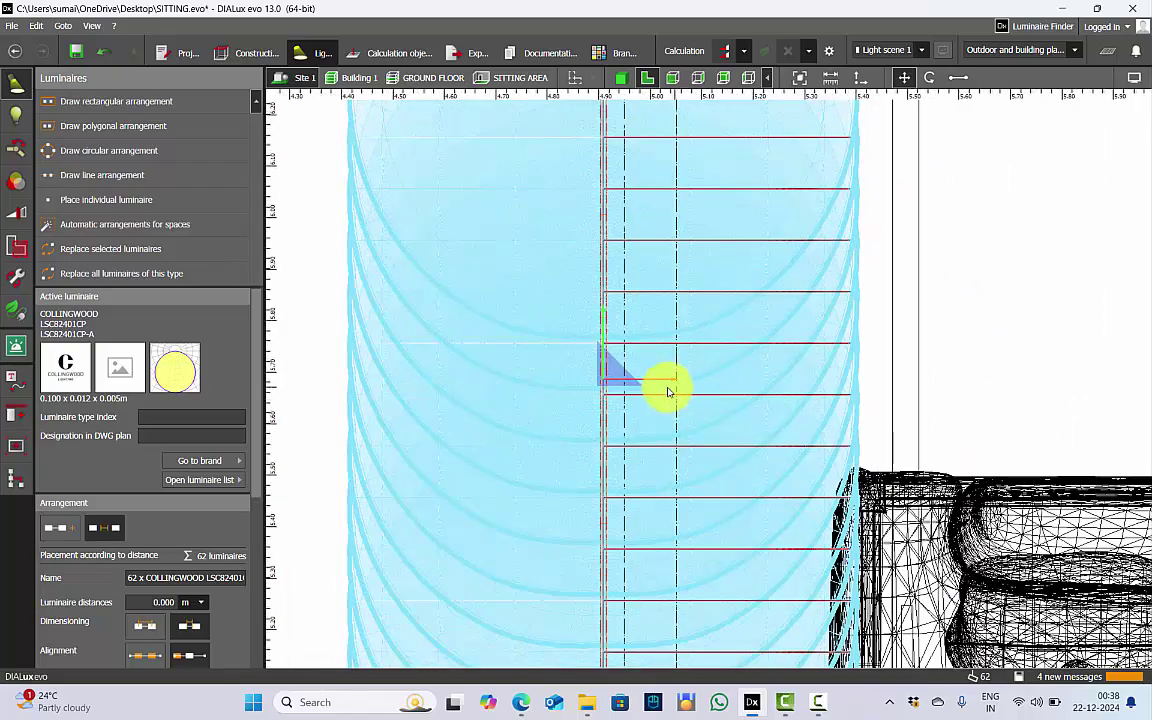
pyautogui.moveTo(668, 385); pyautogui.dragTo(712, 386)
pyautogui.click(610, 259)
pyautogui.scroll(2, 612, 259)
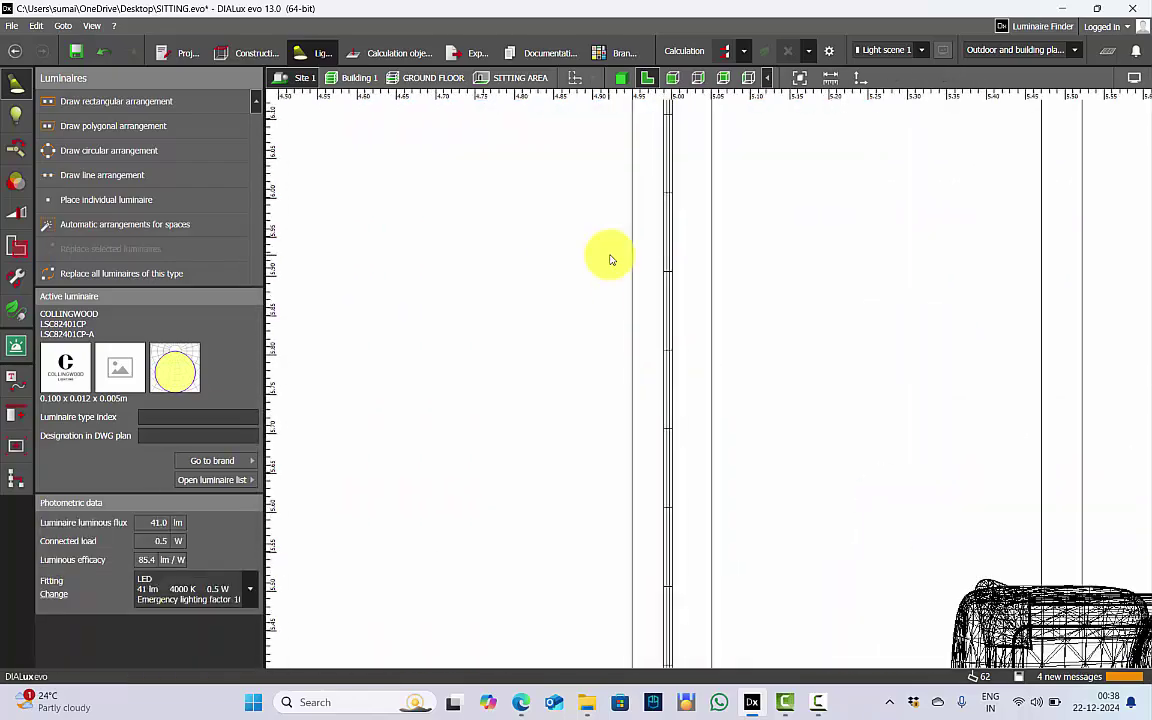
pyautogui.scroll(-5, 630, 445)
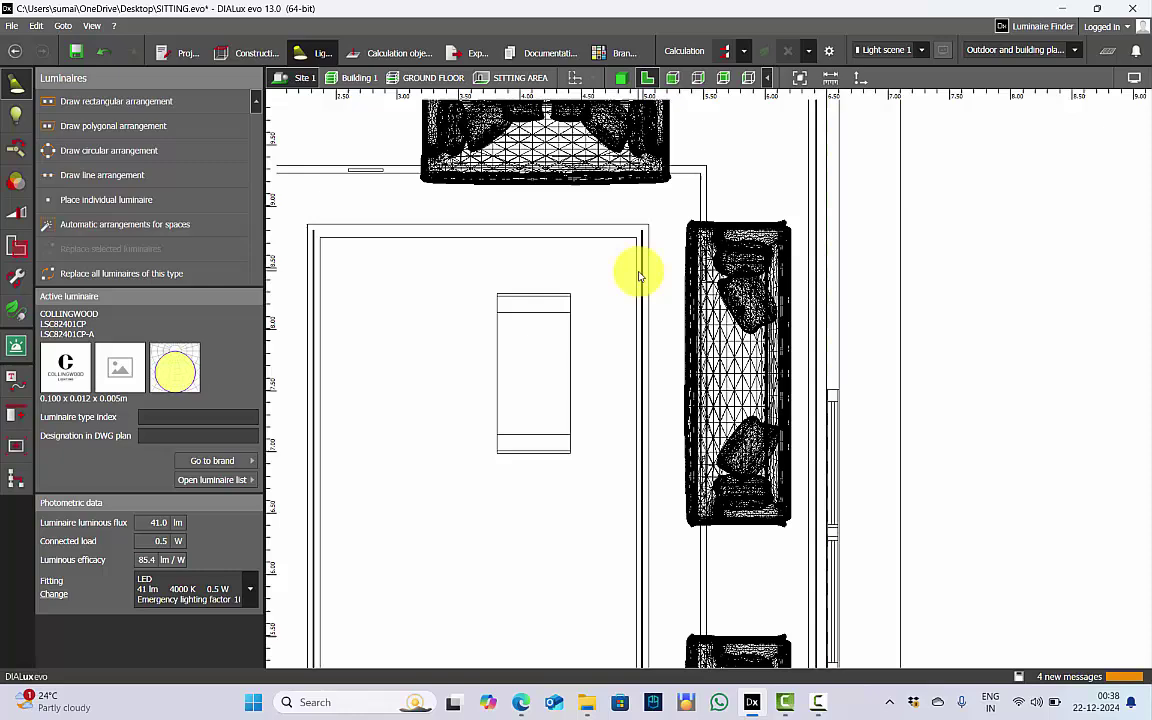
pyautogui.scroll(1, 638, 265)
pyautogui.scroll(-3, 712, 205)
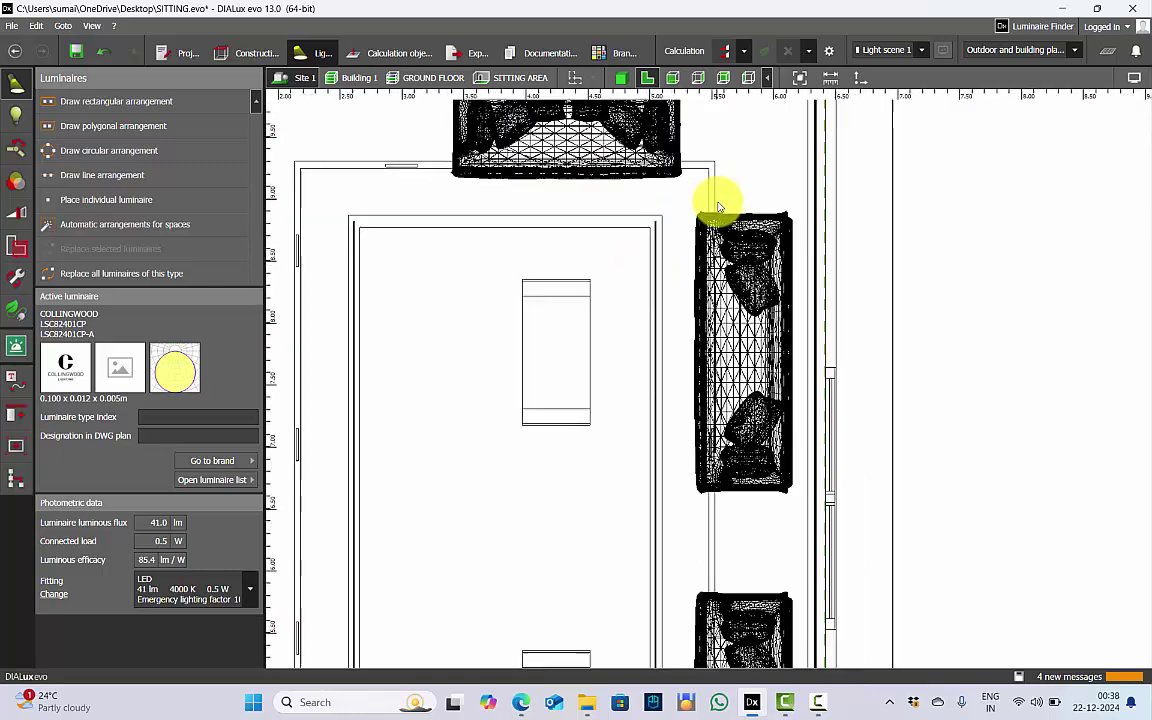
pyautogui.scroll(3, 400, 235)
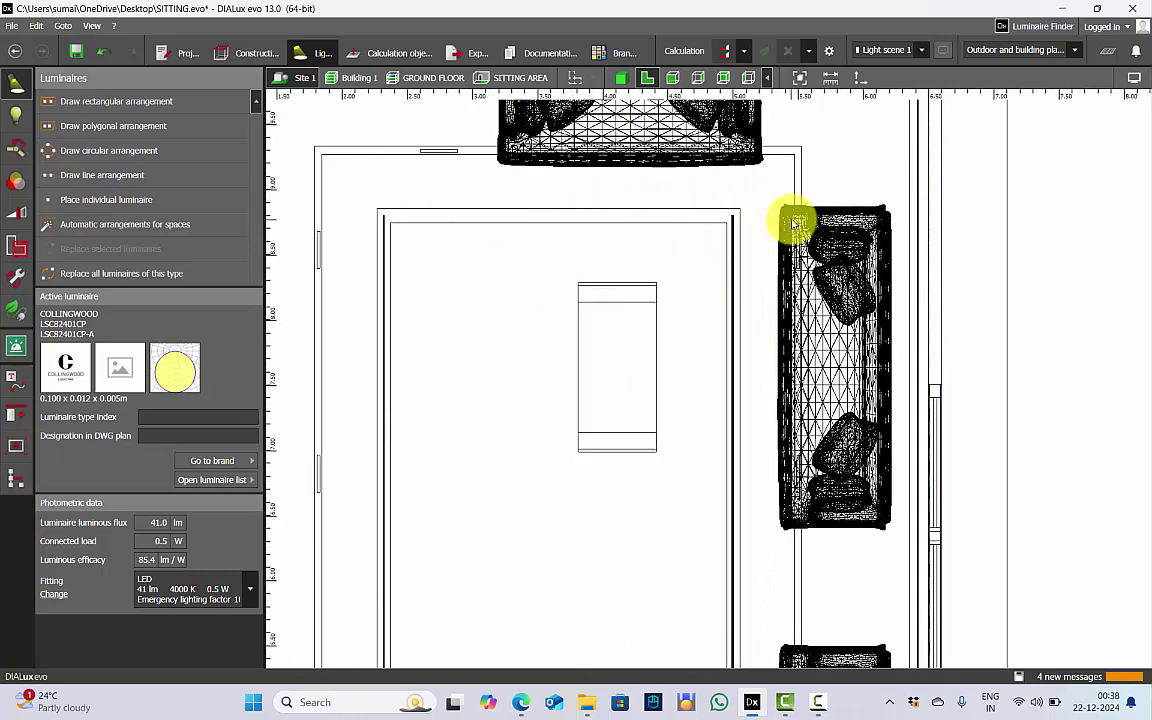
# Draw a line arrangement about 2.67 m long with 0.000 m luminaire distance along the upper short cove, joining both long strips
pyautogui.click(147, 175)
pyautogui.scroll(3, 405, 205)
pyautogui.scroll(1, 359, 243)
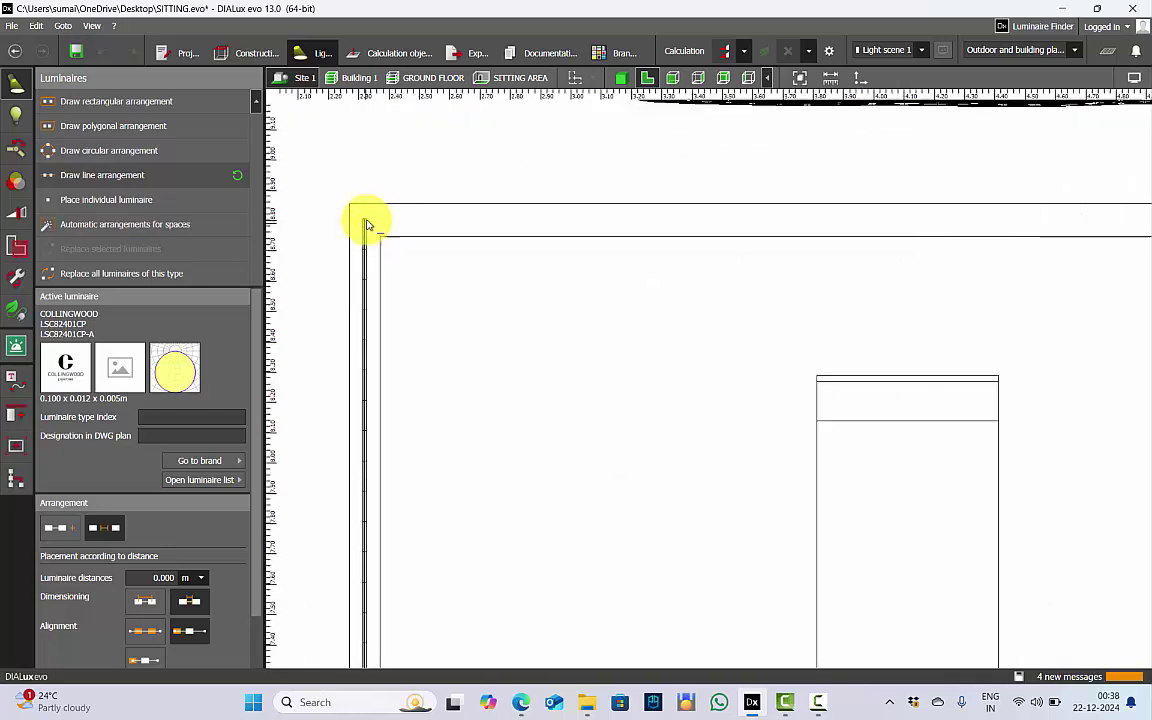
pyautogui.click(160, 414)
pyautogui.scroll(-1, 150, 405)
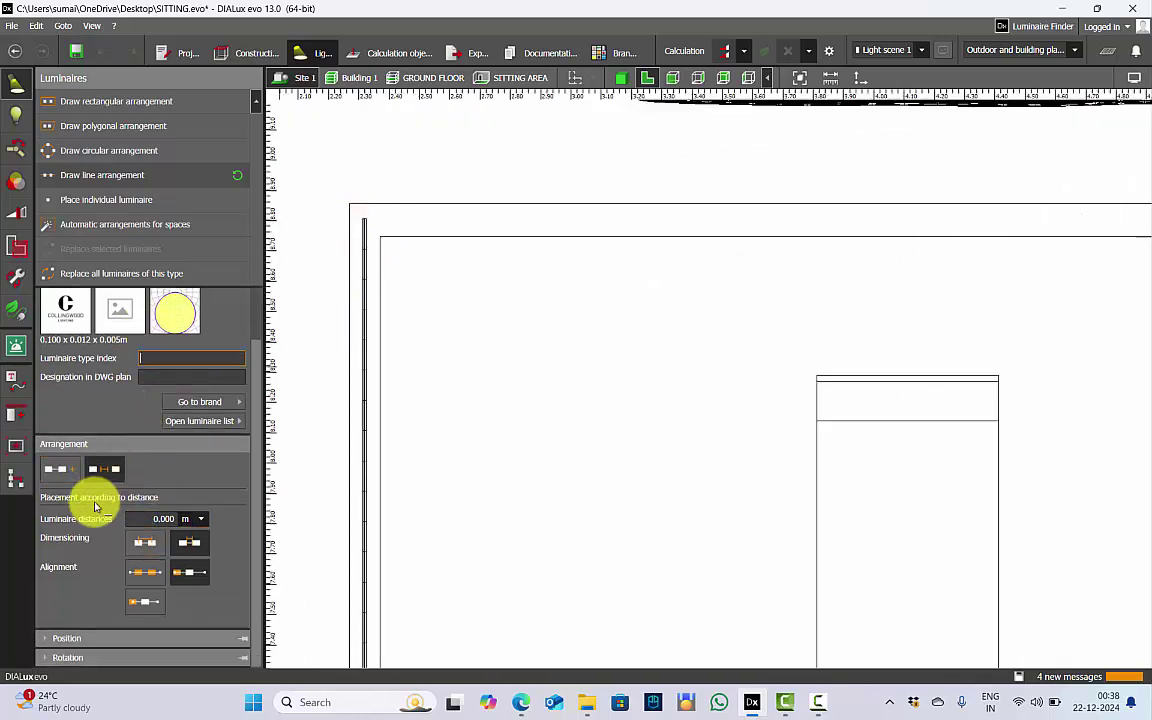
pyautogui.click(363, 220)
pyautogui.scroll(-3, 328, 232)
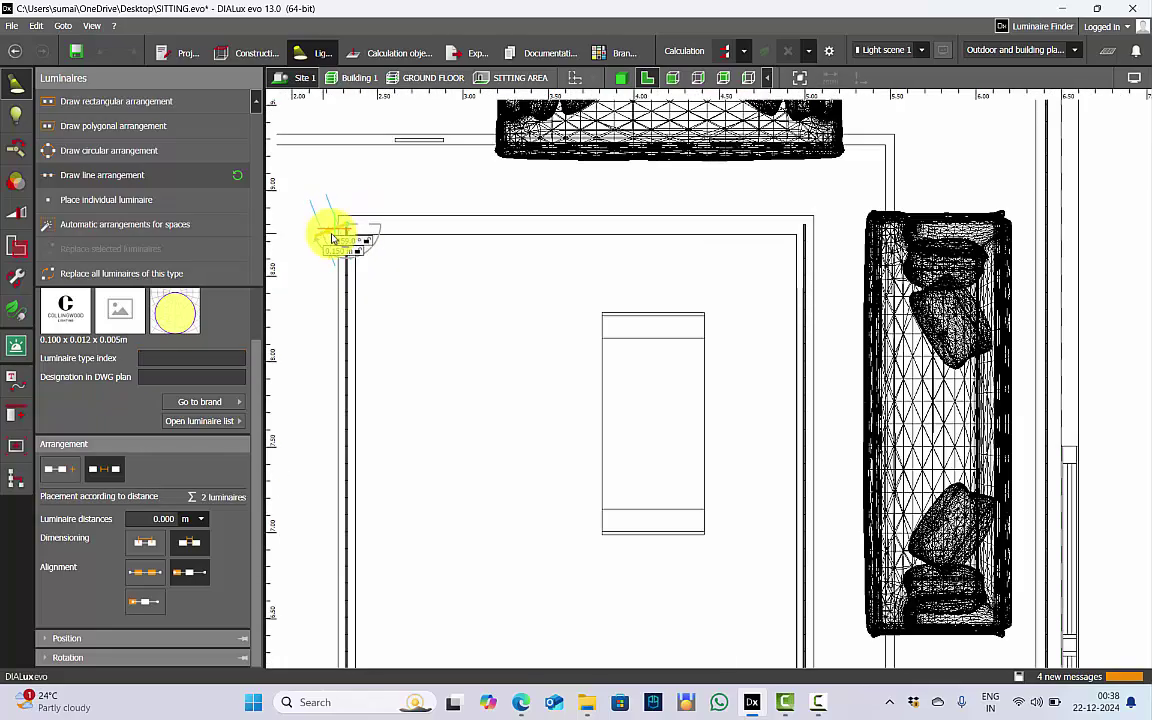
pyautogui.scroll(2, 630, 226)
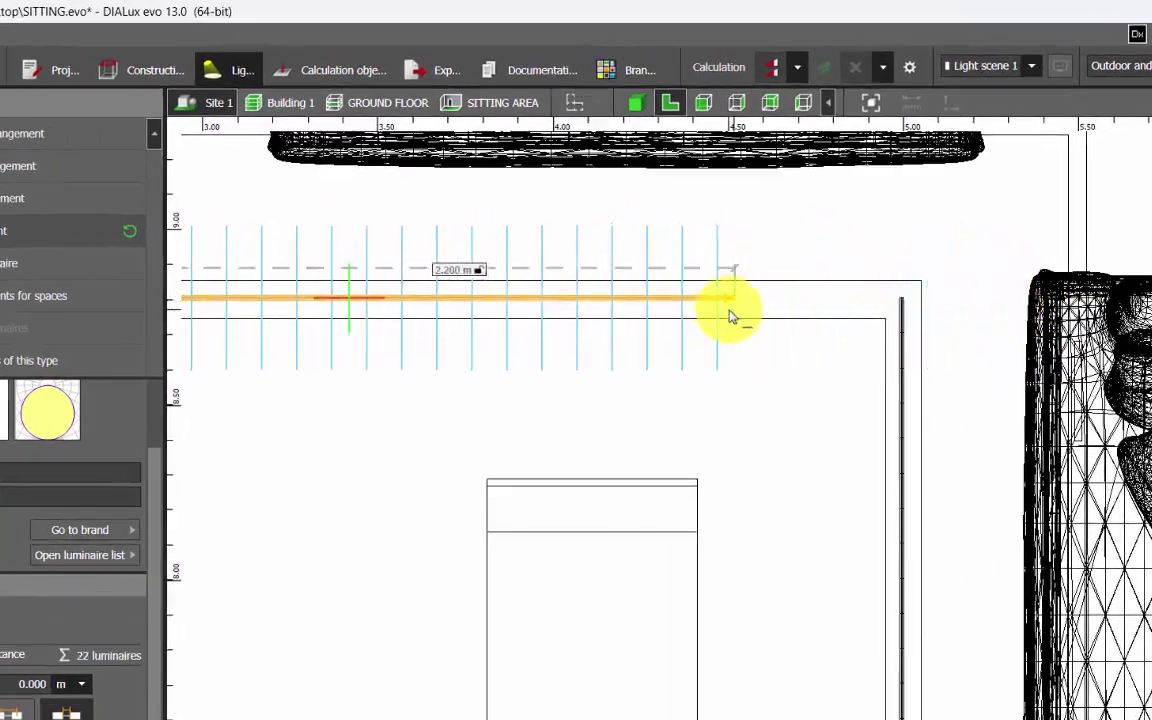
pyautogui.scroll(5, 730, 315)
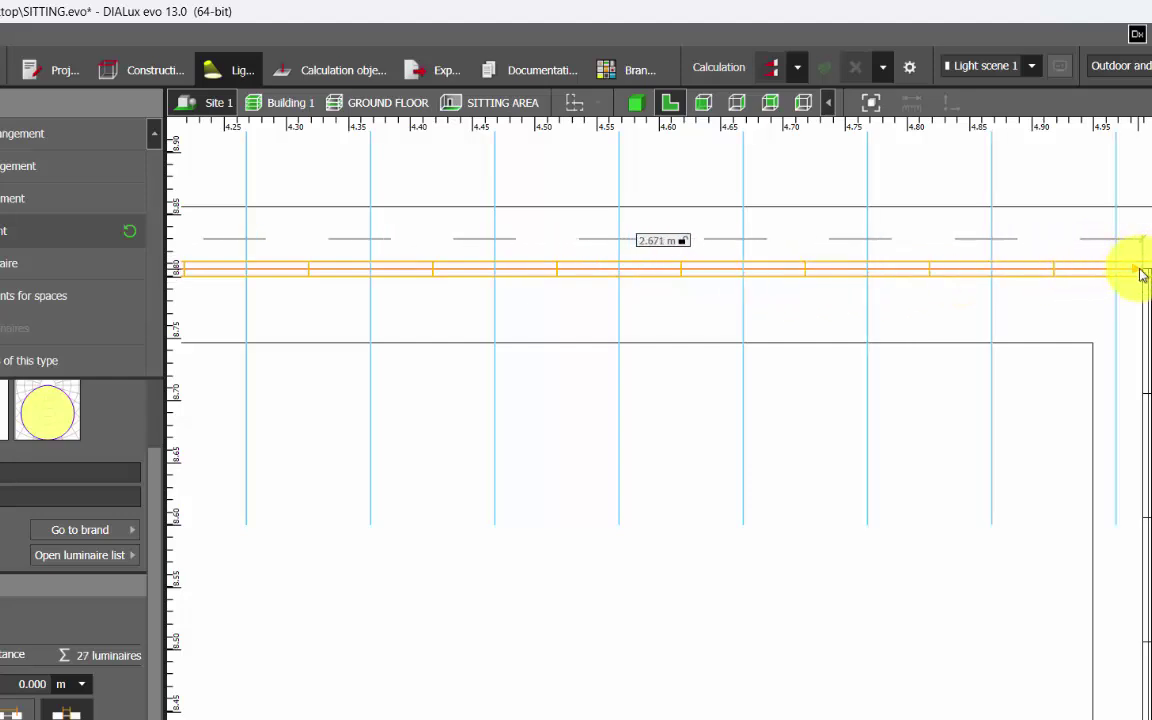
pyautogui.scroll(-2, 1143, 275)
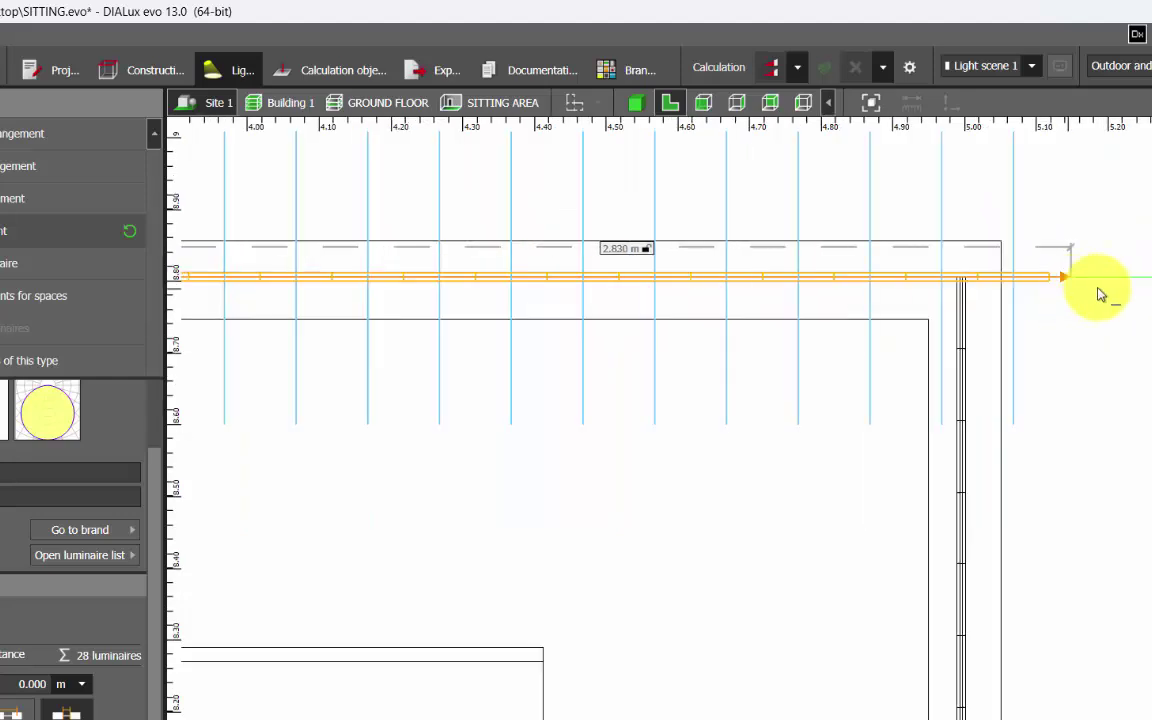
pyautogui.click(963, 290)
pyautogui.scroll(-2, 1020, 288)
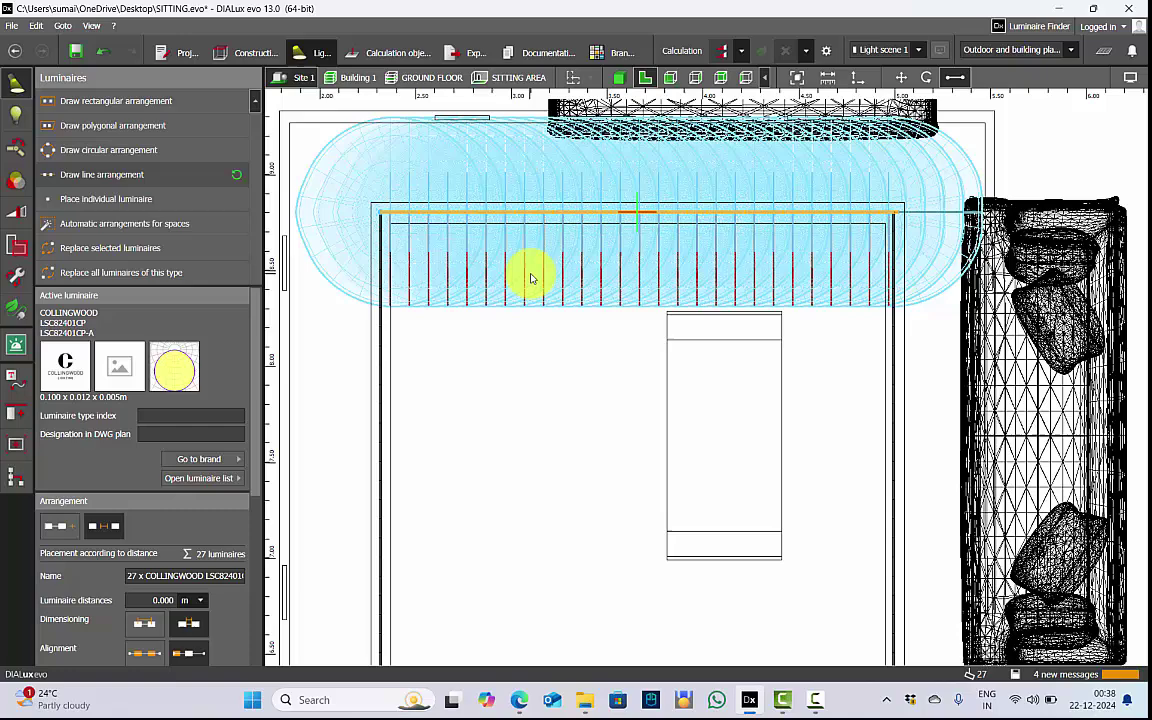
# In the side view, rotate the upper short cove's line arrangement 180 degrees so its luminaires shine upward
pyautogui.click(671, 77)
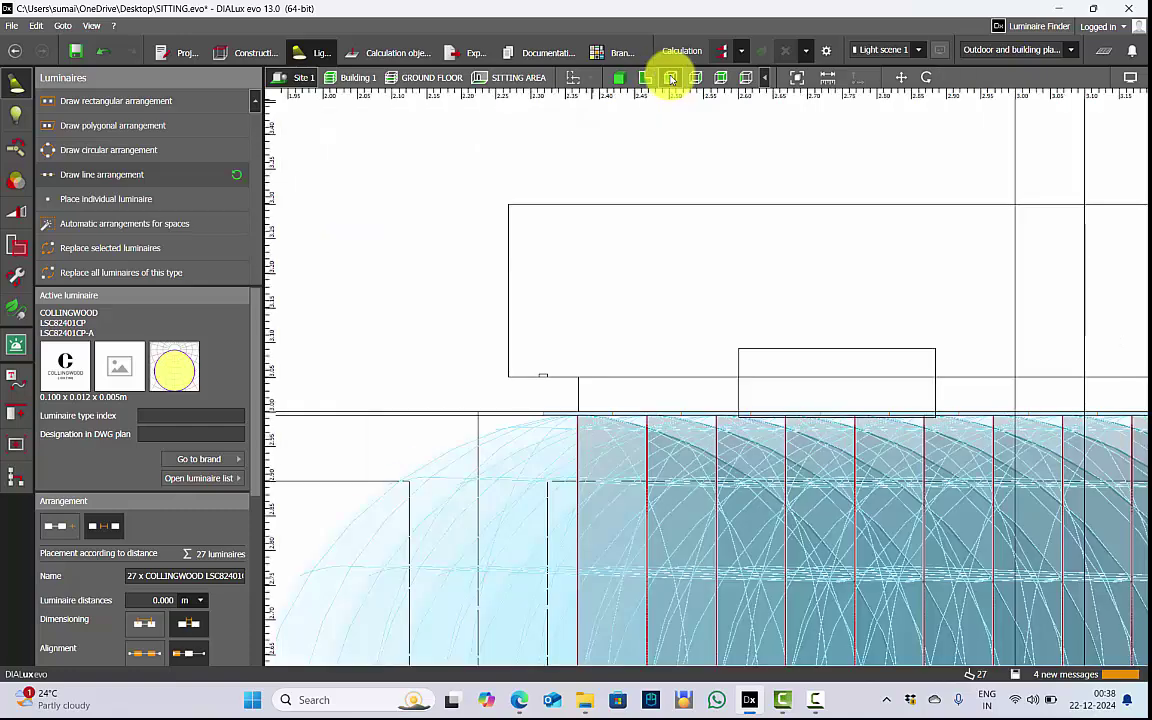
pyautogui.scroll(-1, 431, 298)
pyautogui.scroll(-2, 432, 298)
pyautogui.click(697, 77)
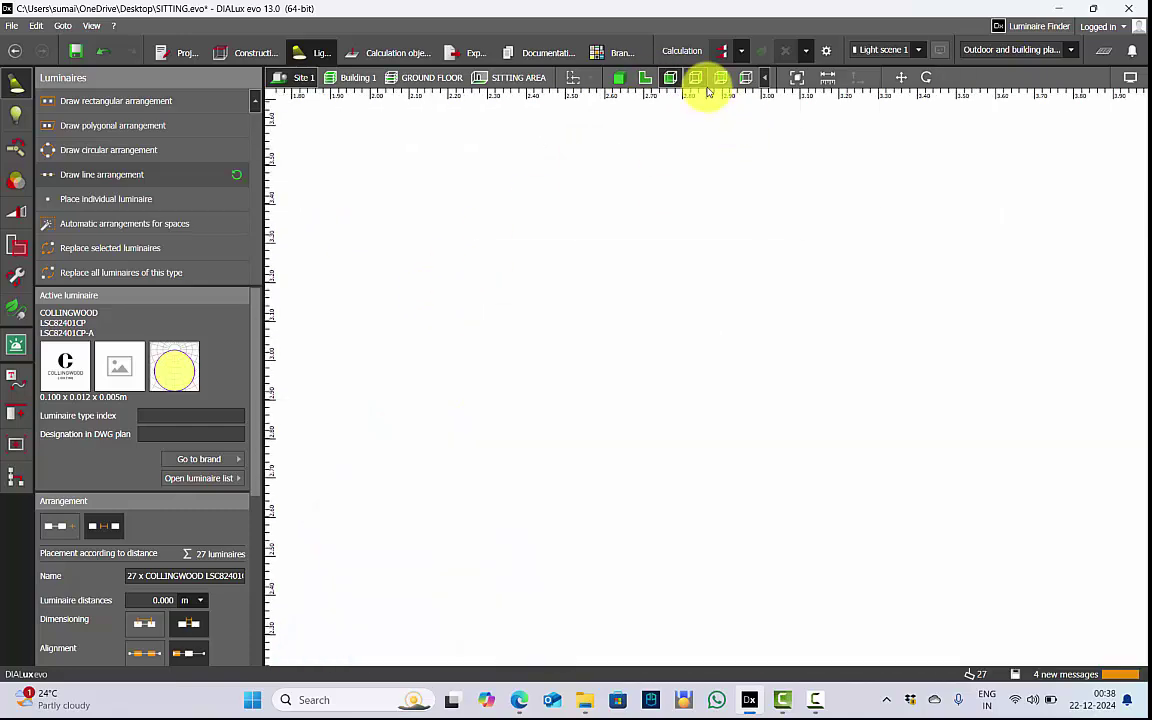
pyautogui.scroll(6, 1046, 319)
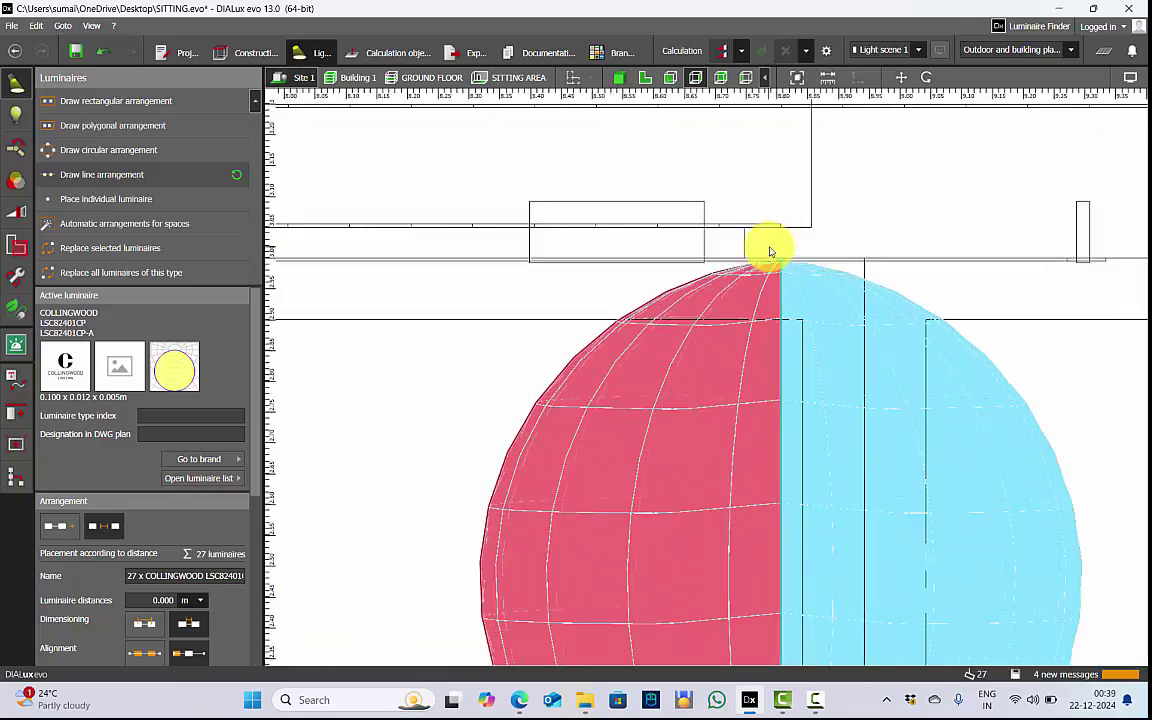
pyautogui.click(926, 78)
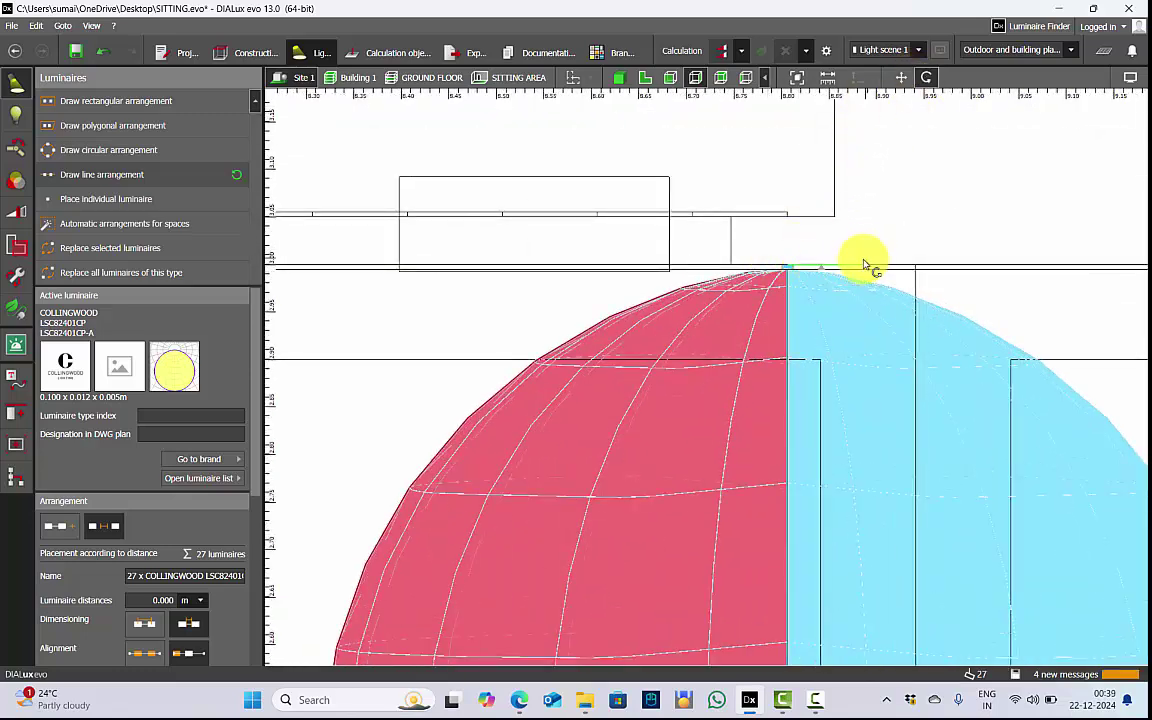
pyautogui.moveTo(865, 264); pyautogui.dragTo(681, 265)
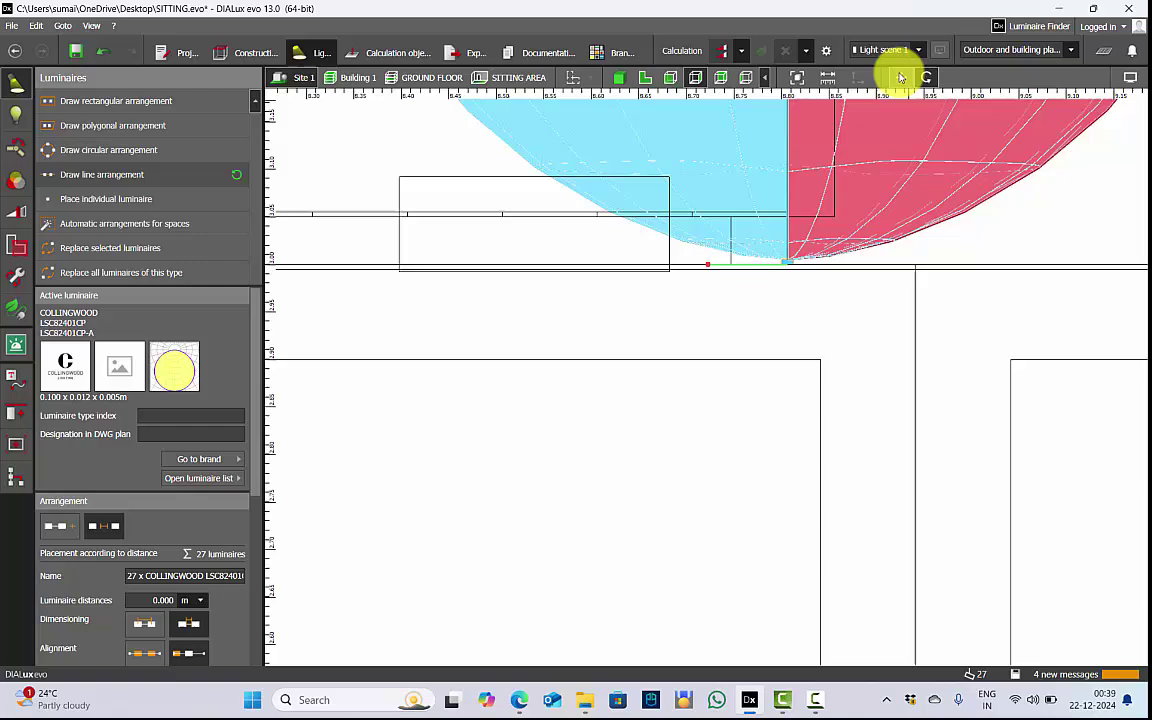
# Raise the flipped short line arrangement by about 0.05 m onto the cove ledge, level with the long strips
pyautogui.click(900, 77)
pyautogui.scroll(1, 848, 158)
pyautogui.scroll(3, 826, 200)
pyautogui.moveTo(699, 358); pyautogui.dragTo(709, 206)
pyautogui.click(676, 388)
pyautogui.scroll(-5, 690, 382)
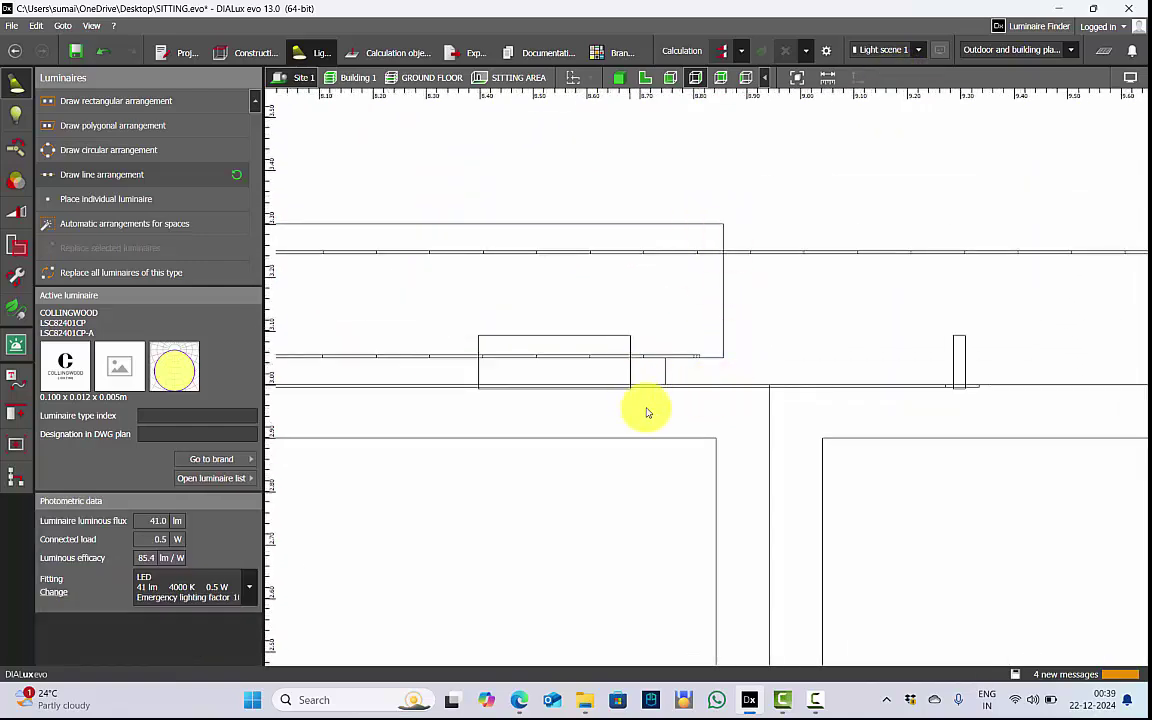
# In the floor plan, copy the upper short line arrangement vertically down to the opposite short cove
pyautogui.click(645, 80)
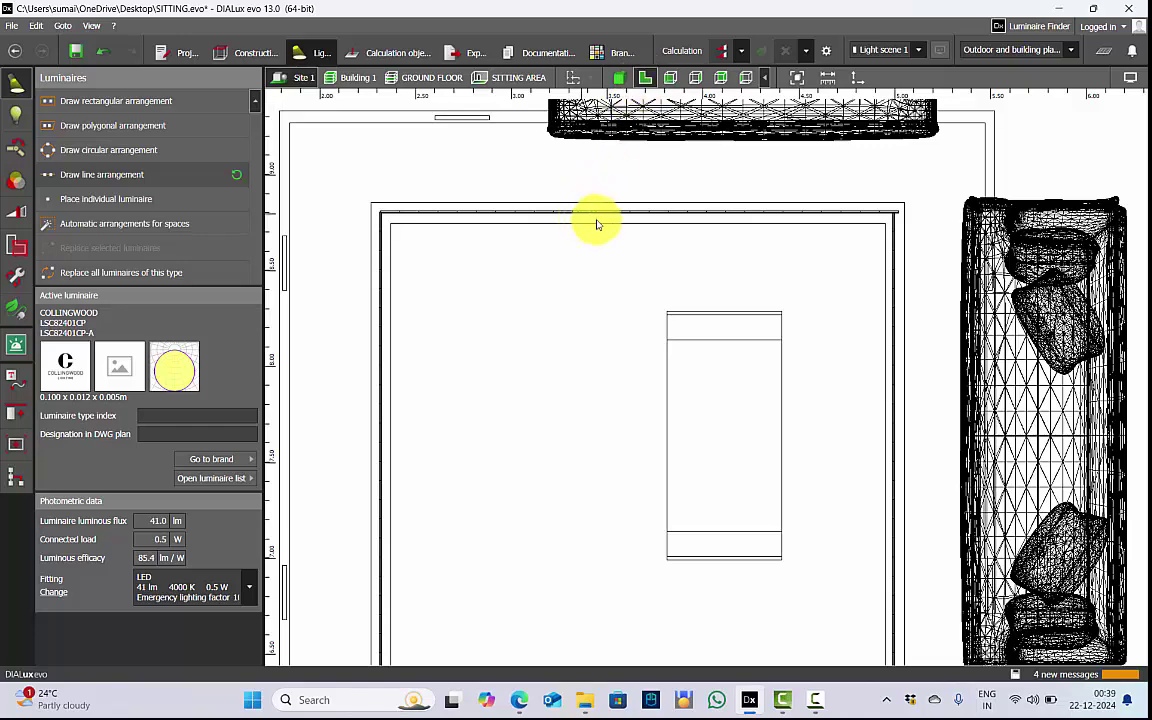
pyautogui.click(647, 166)
pyautogui.scroll(-3, 647, 166)
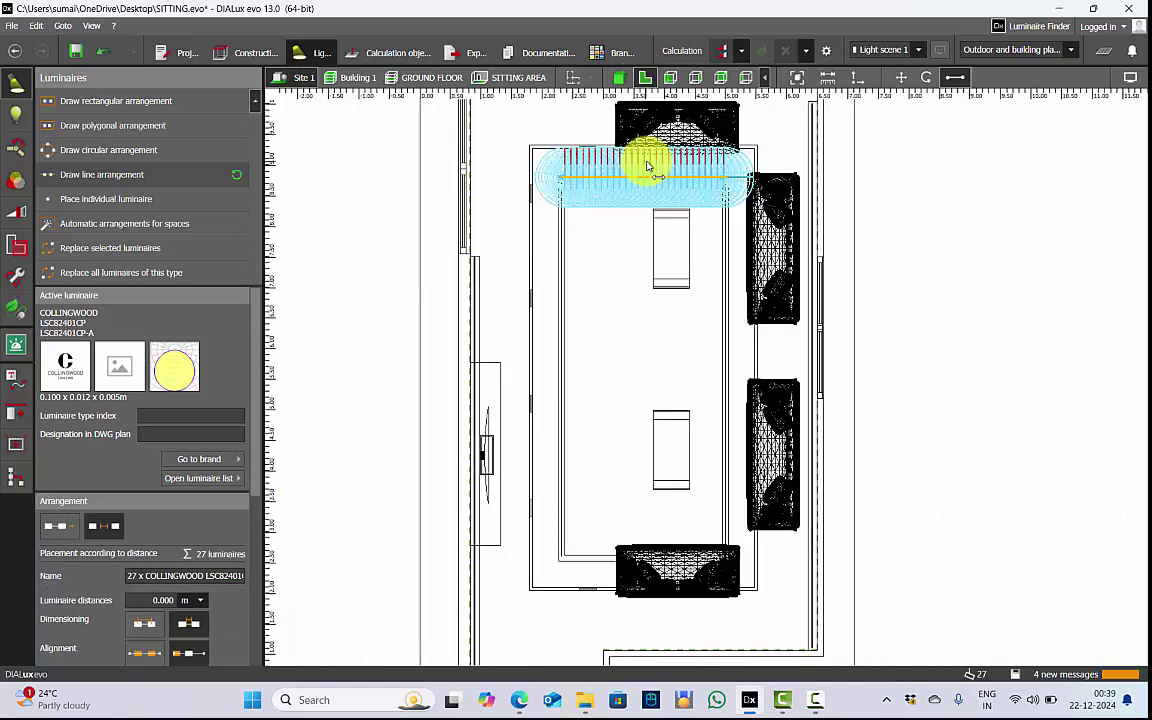
pyautogui.click(647, 166)
pyautogui.click(648, 163)
pyautogui.scroll(-3, 646, 152)
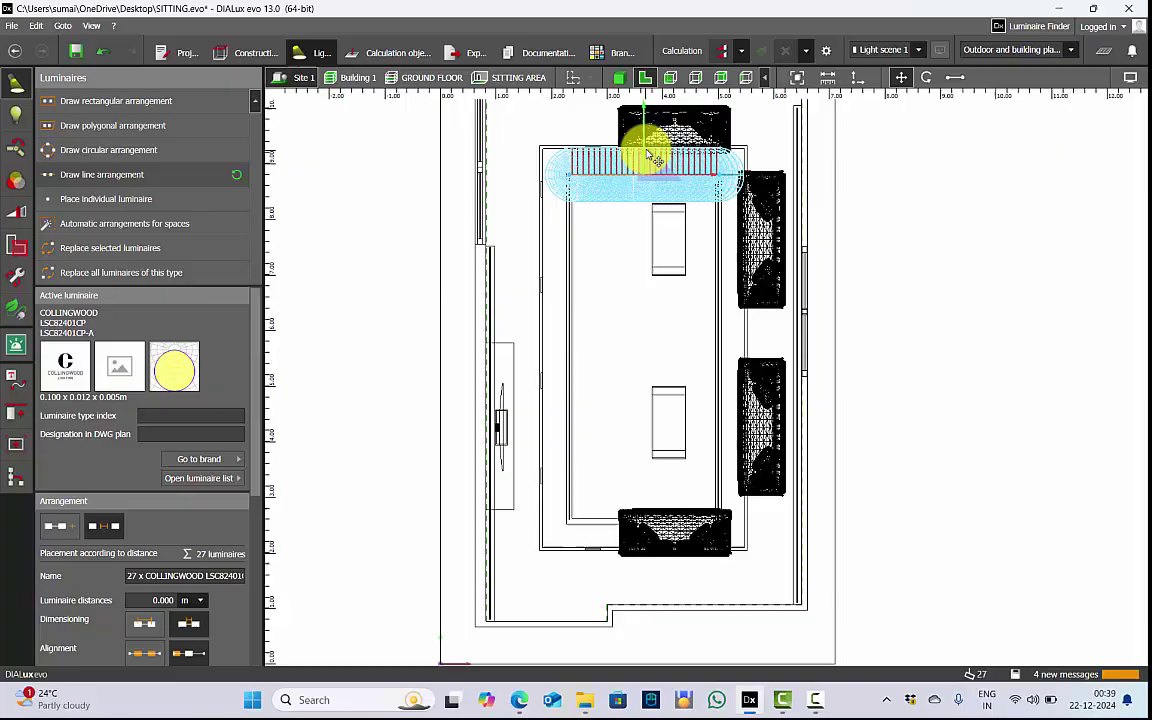
pyautogui.moveTo(644, 114); pyautogui.dragTo(630, 345)
# Shift the copied short line arrangement vertically until it runs along the middle of the lower short cove
pyautogui.scroll(8, 639, 354)
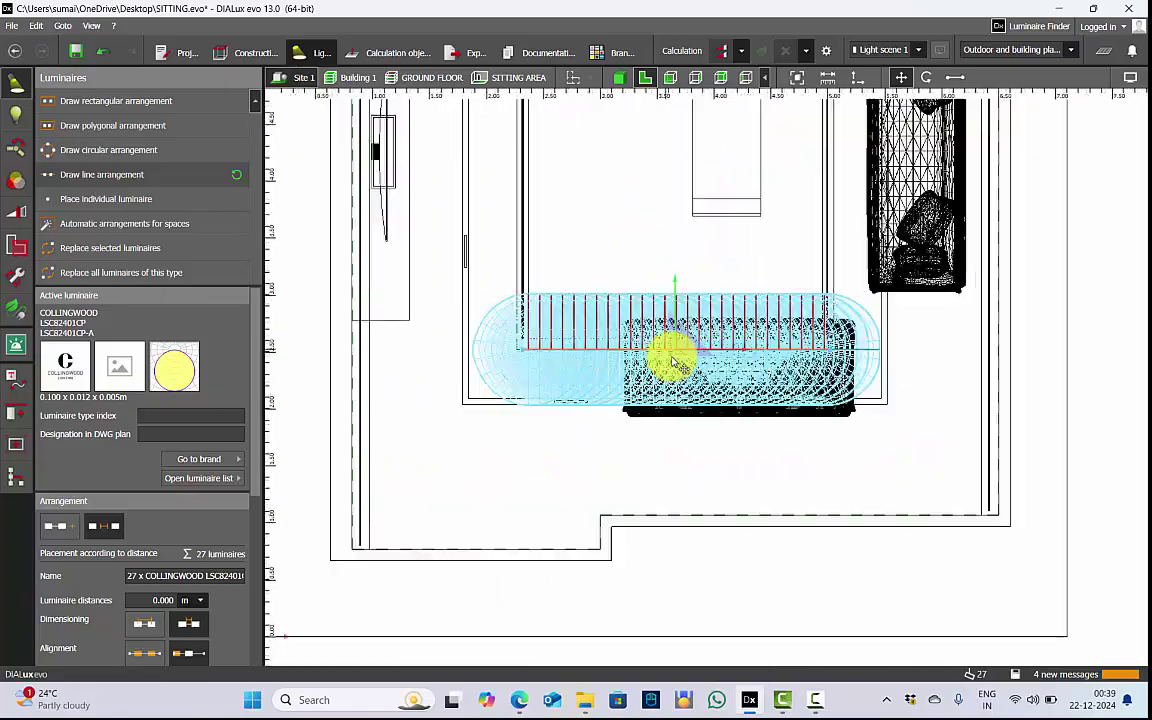
pyautogui.scroll(2, 677, 302)
pyautogui.moveTo(686, 284); pyautogui.dragTo(687, 264)
pyautogui.click(702, 300)
pyautogui.scroll(-7, 705, 302)
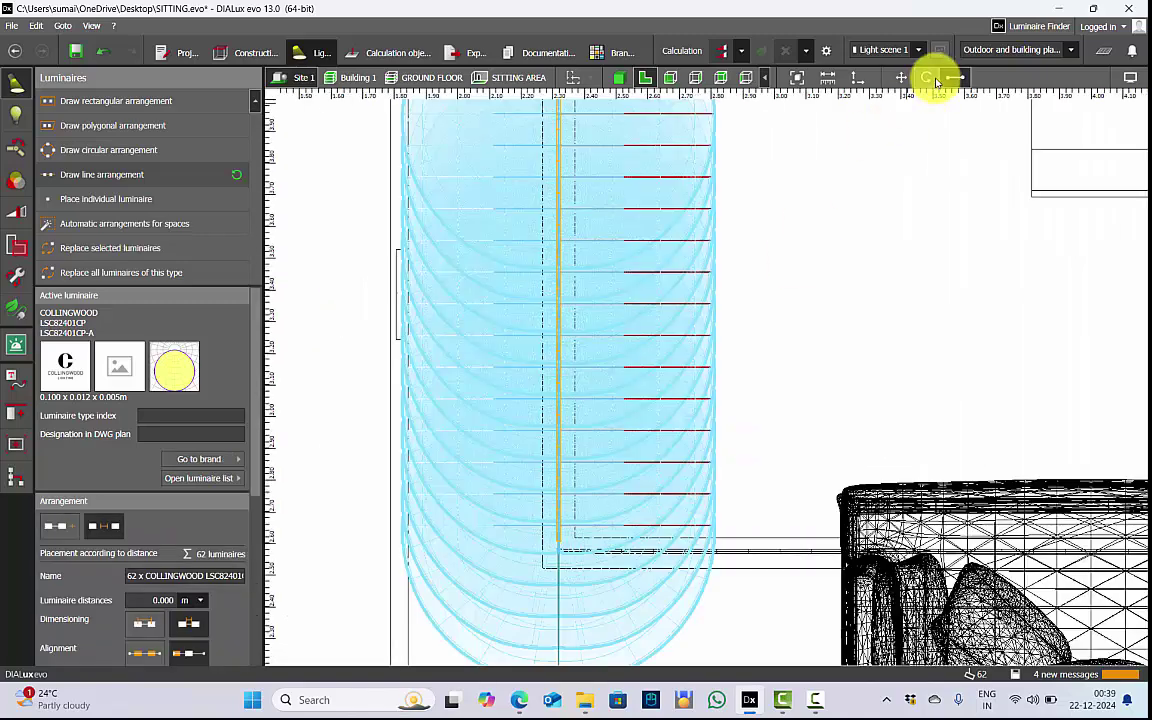
# Nudge the TV-side line arrangement down towards the short strip at the cove's lower corner
pyautogui.click(900, 79)
pyautogui.scroll(6, 558, 566)
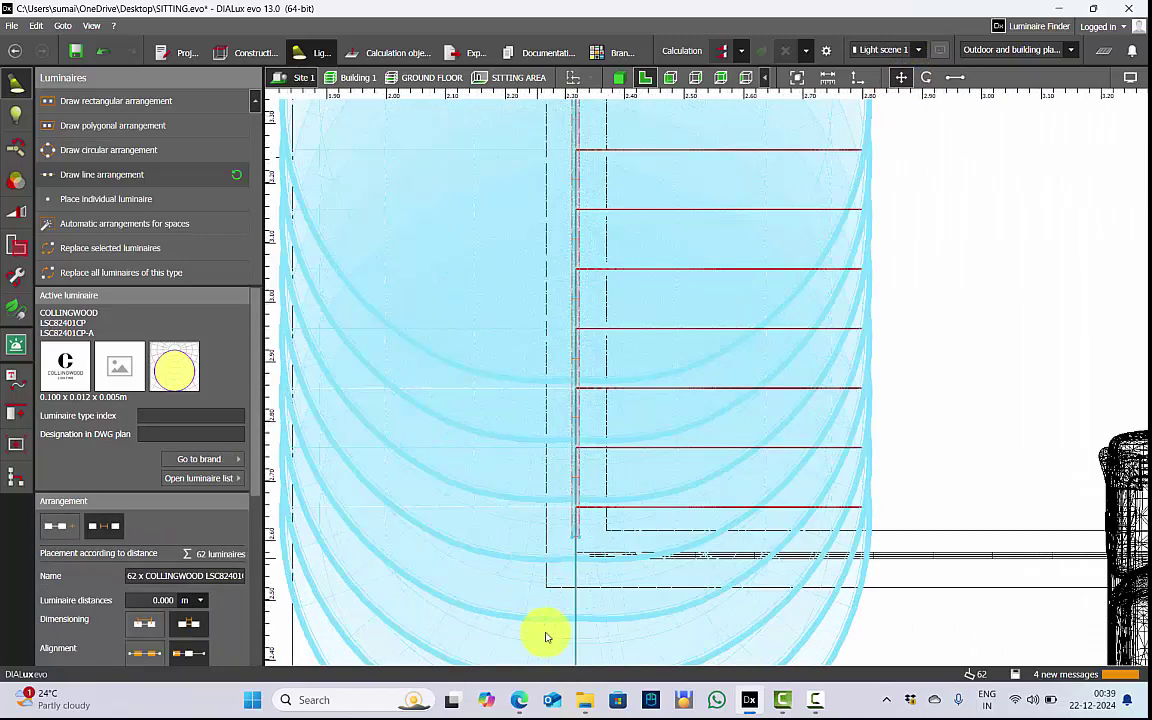
pyautogui.scroll(1, 616, 487)
pyautogui.press('Down')
pyautogui.press('Down')
pyautogui.press('Down')
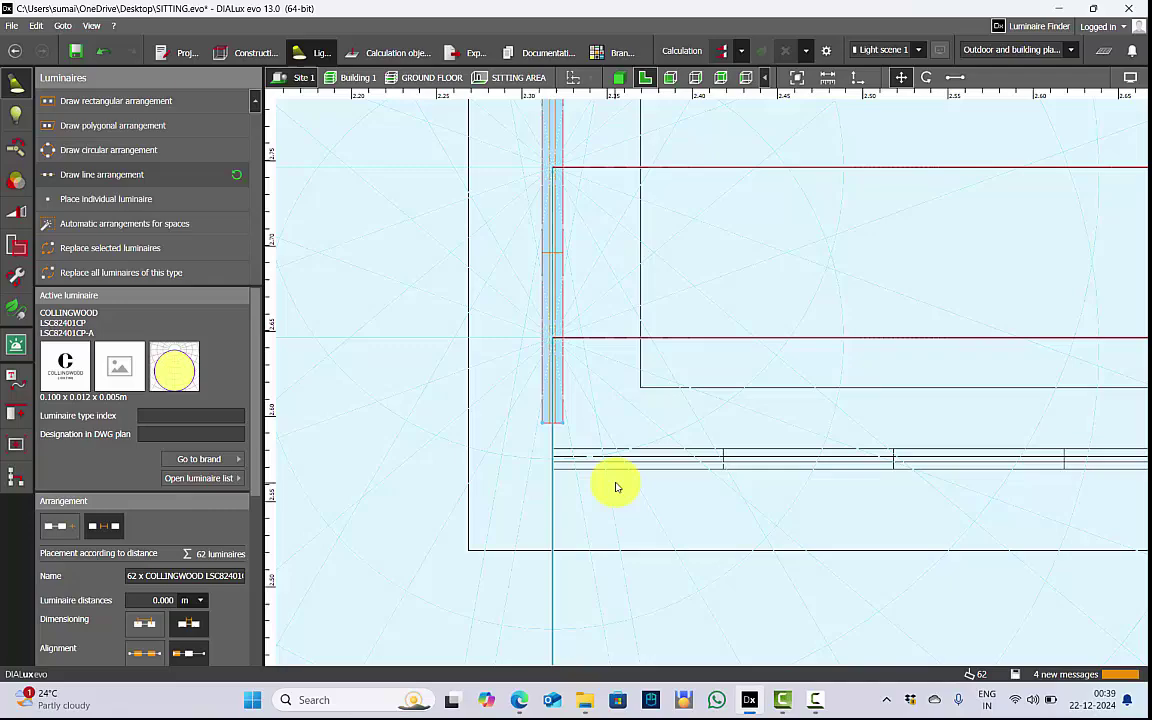
pyautogui.click(616, 487)
pyautogui.scroll(-3, 498, 520)
pyautogui.scroll(-5, 450, 492)
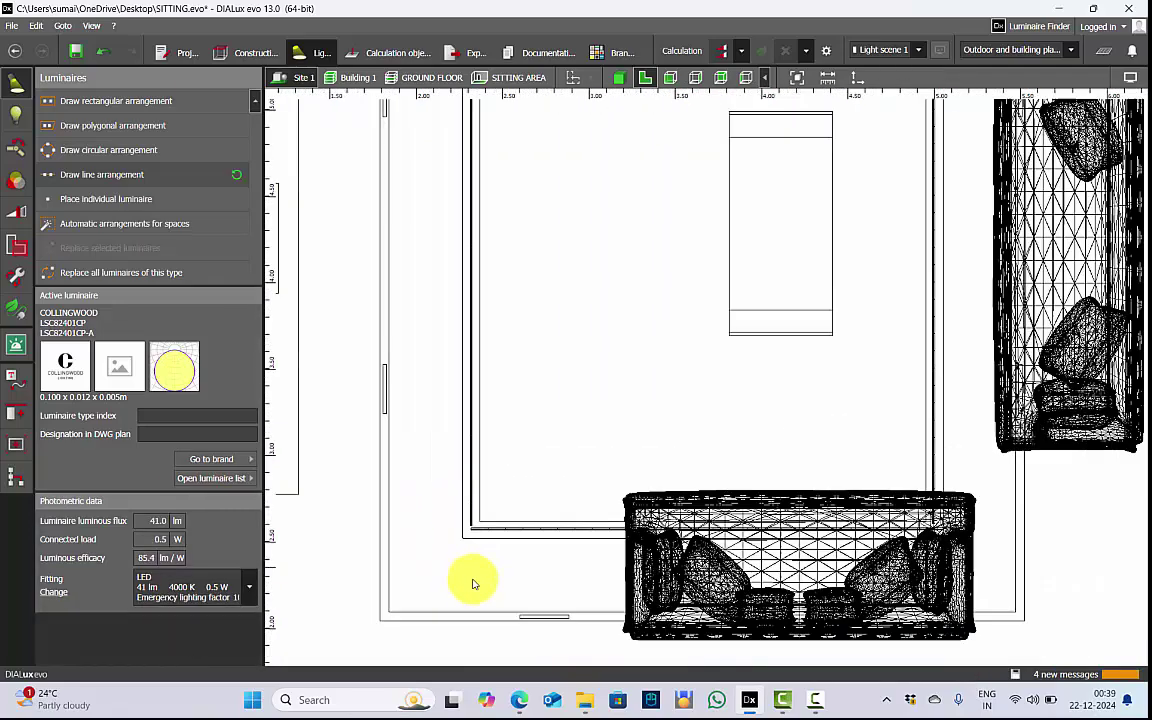
# Inspect the strip positions at the cove's corners and within the long cove opposite the TV
pyautogui.scroll(3, 546, 280)
pyautogui.scroll(3, 554, 169)
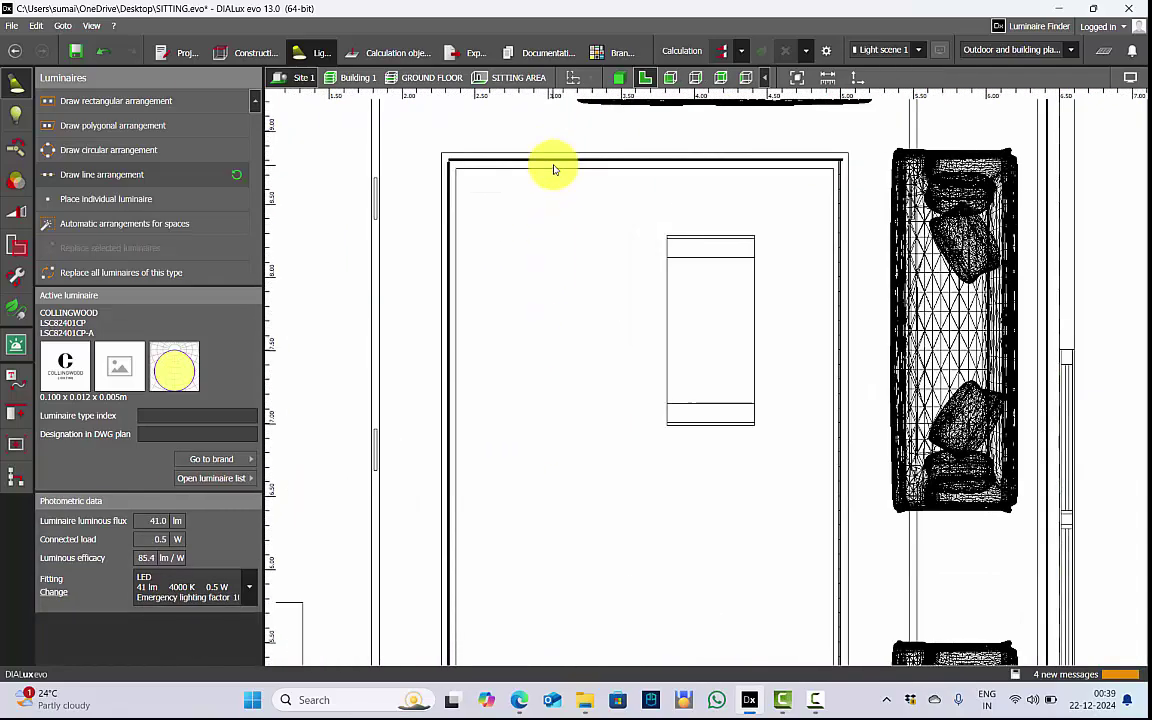
pyautogui.scroll(5, 850, 190)
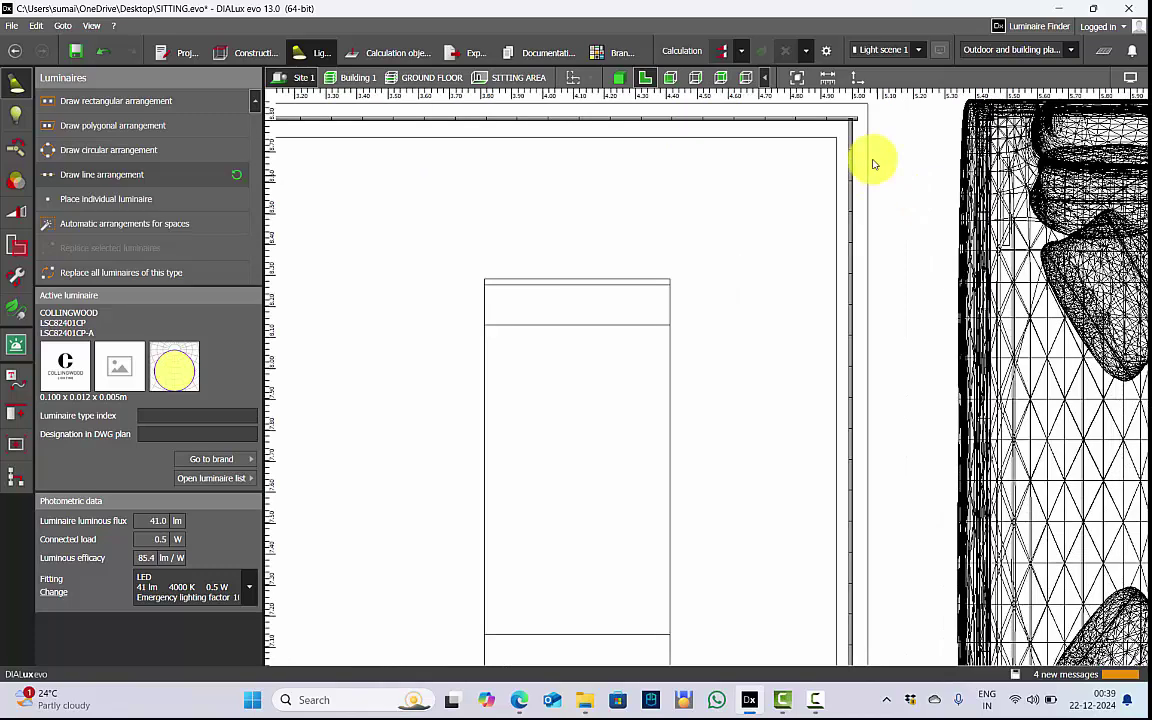
pyautogui.scroll(5, 808, 380)
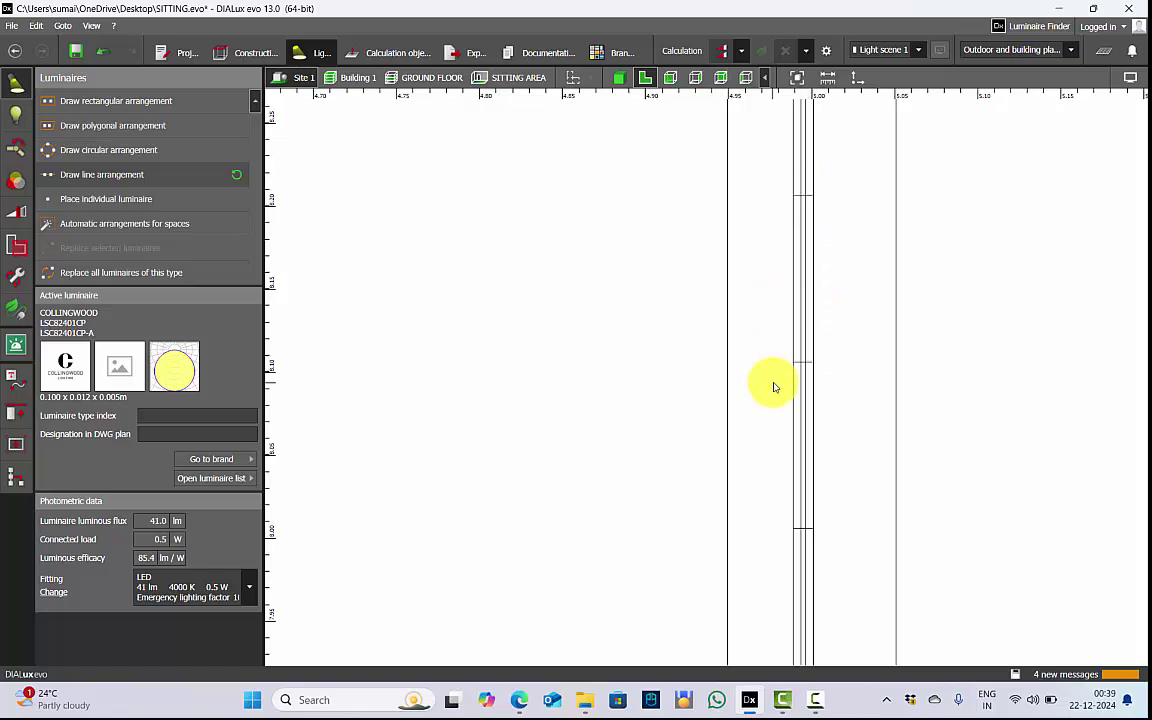
pyautogui.scroll(-2, 773, 387)
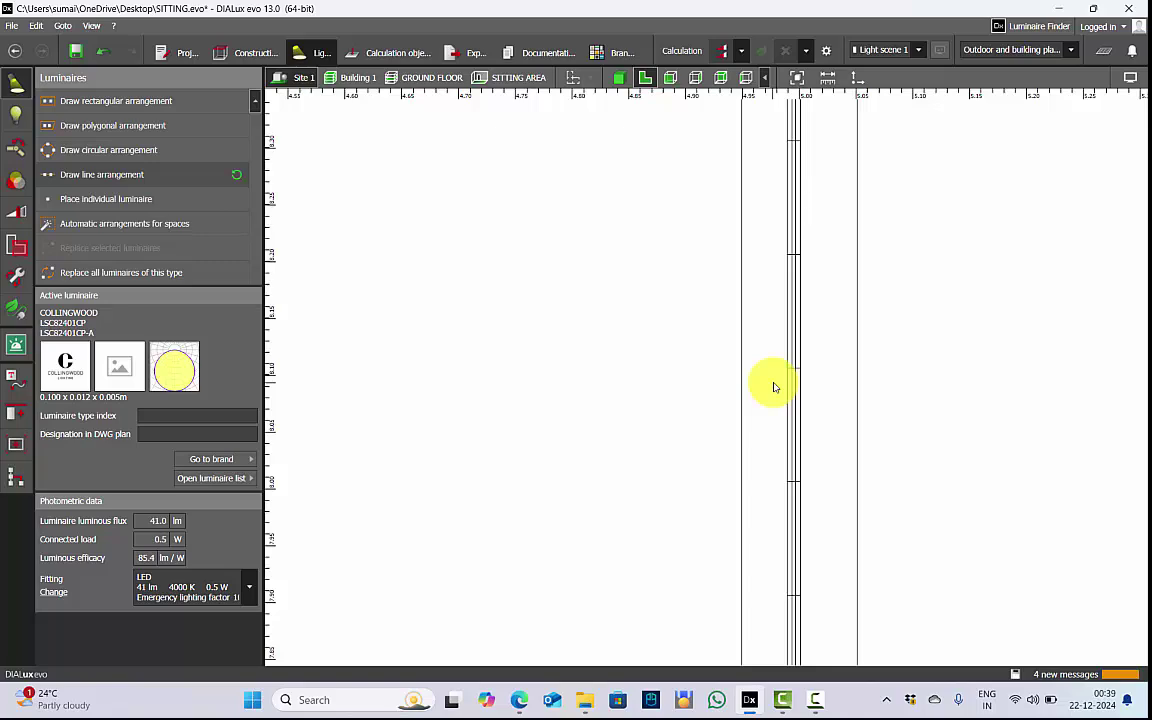
pyautogui.scroll(-5, 773, 387)
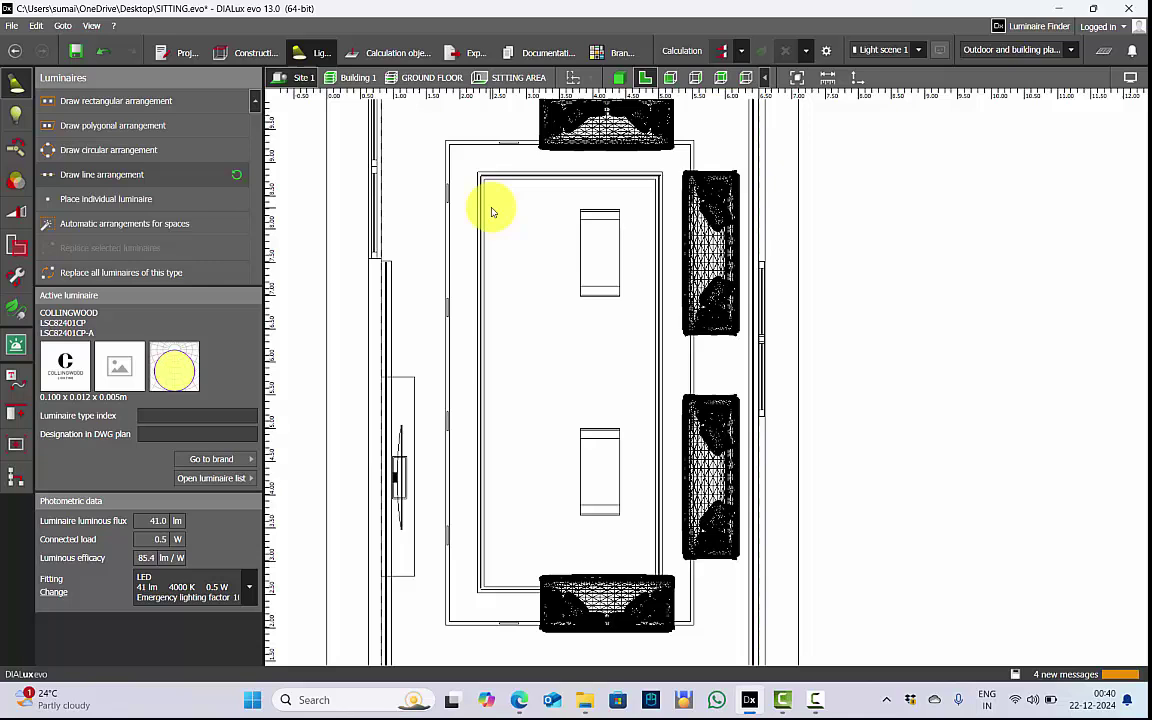
# Measure the cove's upper short side from corner to corner and dismiss the save reminder
pyautogui.click(828, 79)
pyautogui.scroll(5, 549, 214)
pyautogui.scroll(-1, 434, 154)
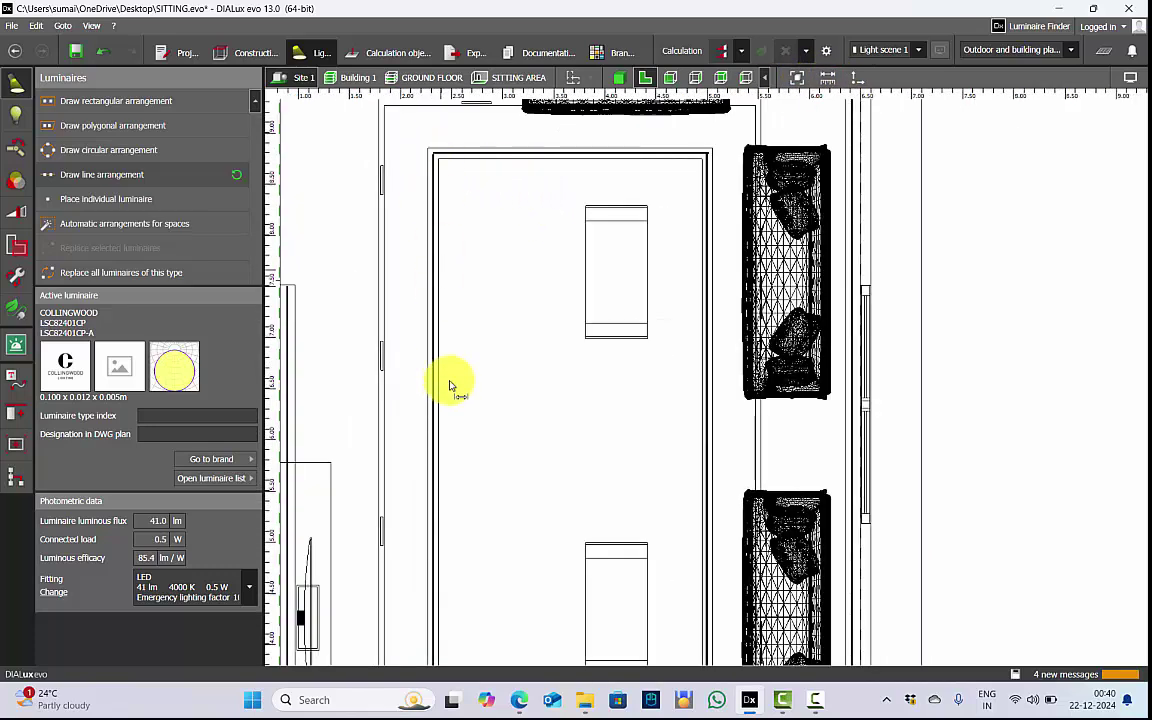
pyautogui.scroll(-1, 445, 280)
pyautogui.scroll(1, 440, 180)
pyautogui.click(430, 152)
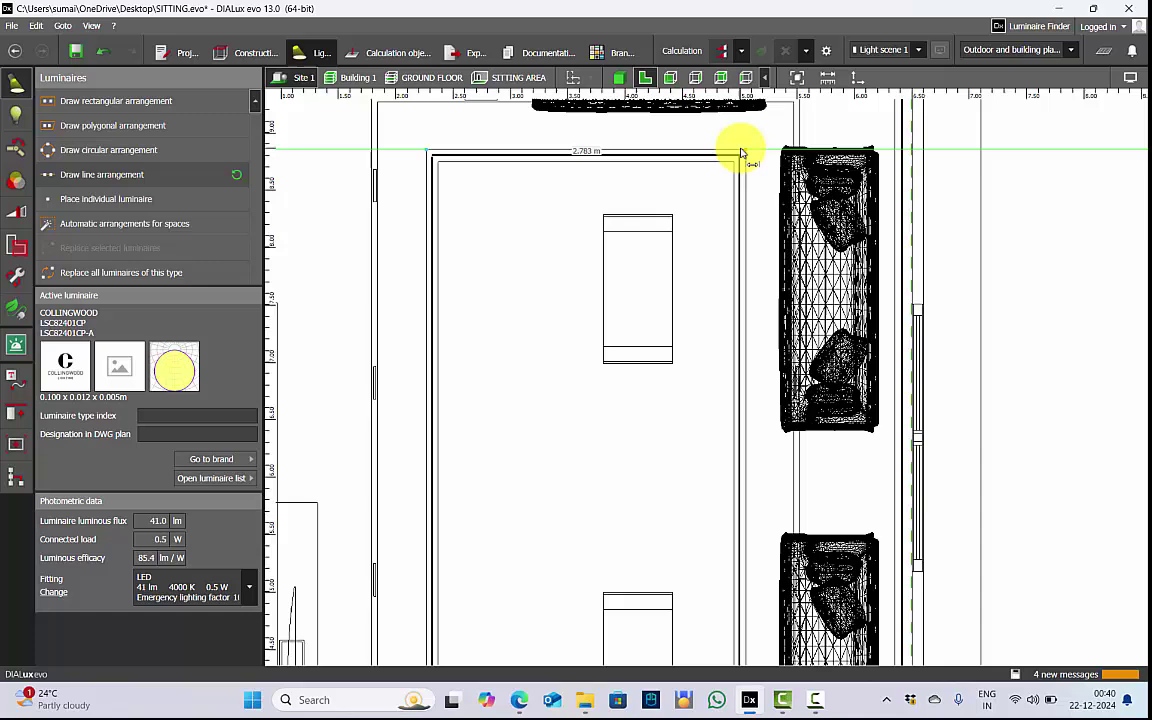
pyautogui.click(741, 153)
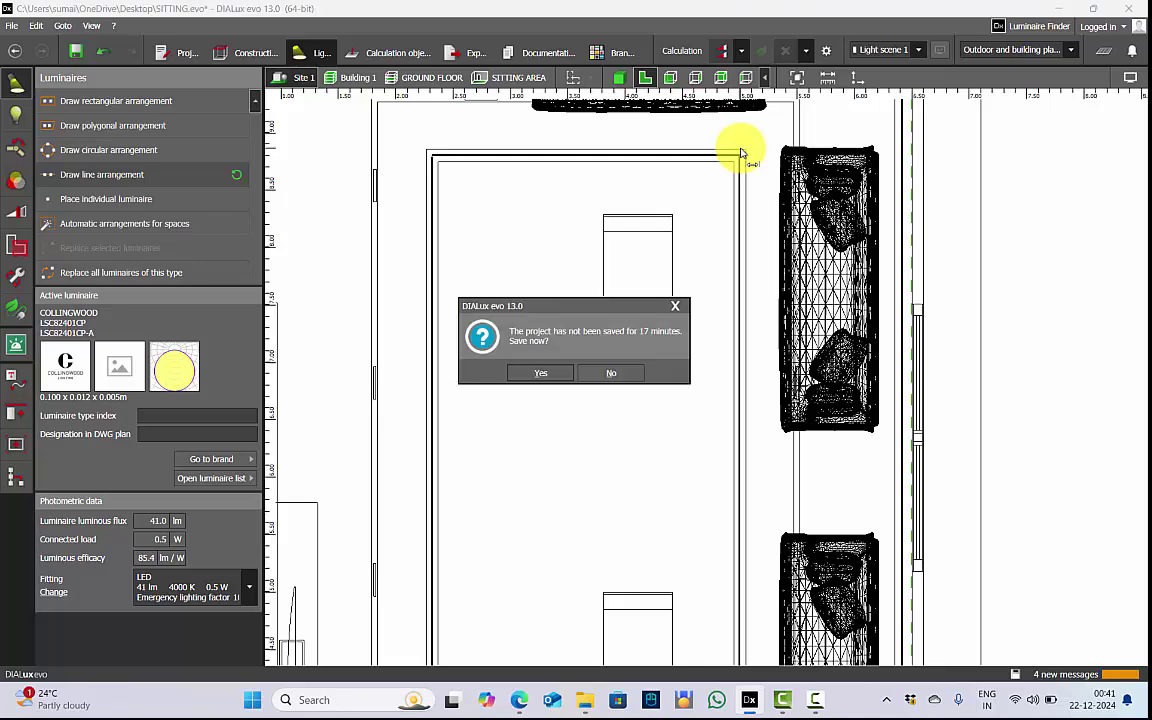
pyautogui.click(675, 306)
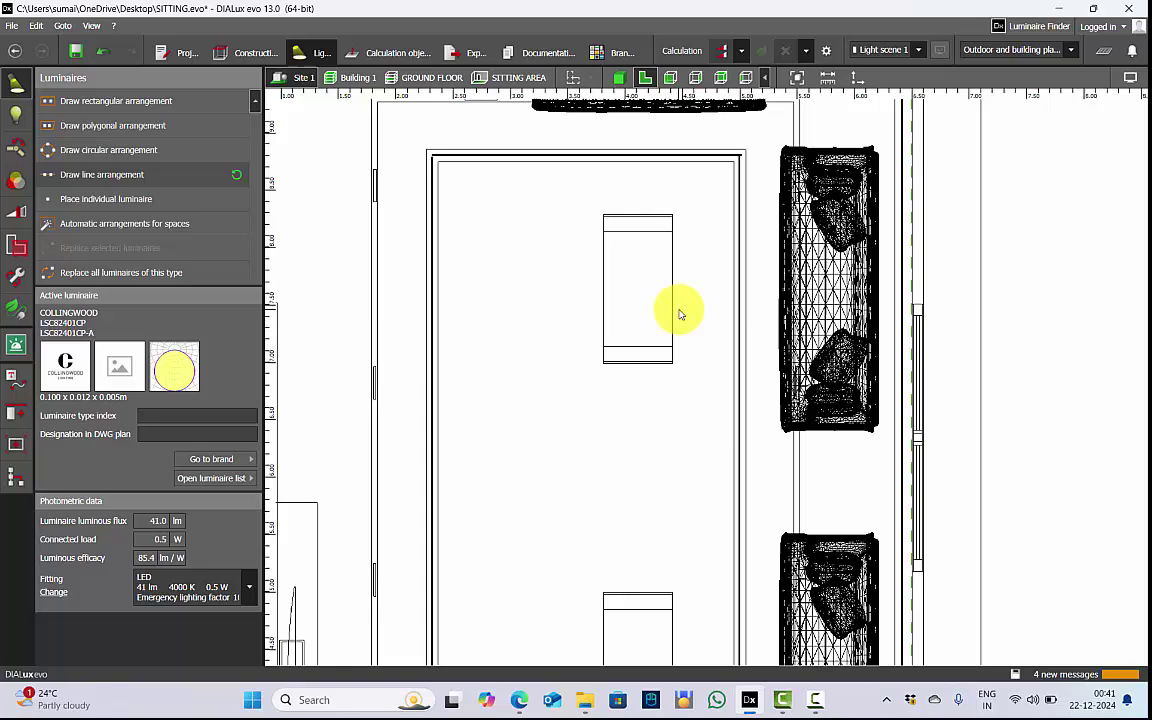
# Return to the 3D view and calculate the lighting of the entire project
pyautogui.click(619, 77)
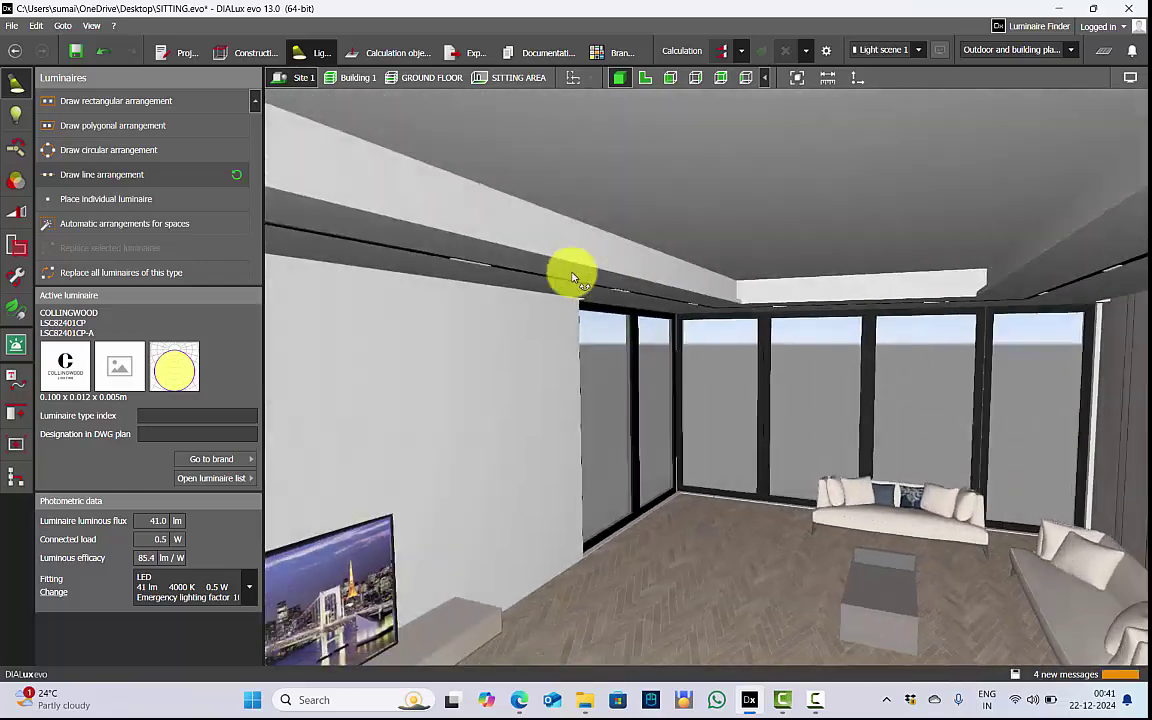
pyautogui.moveTo(572, 277); pyautogui.dragTo(579, 188, button='right')
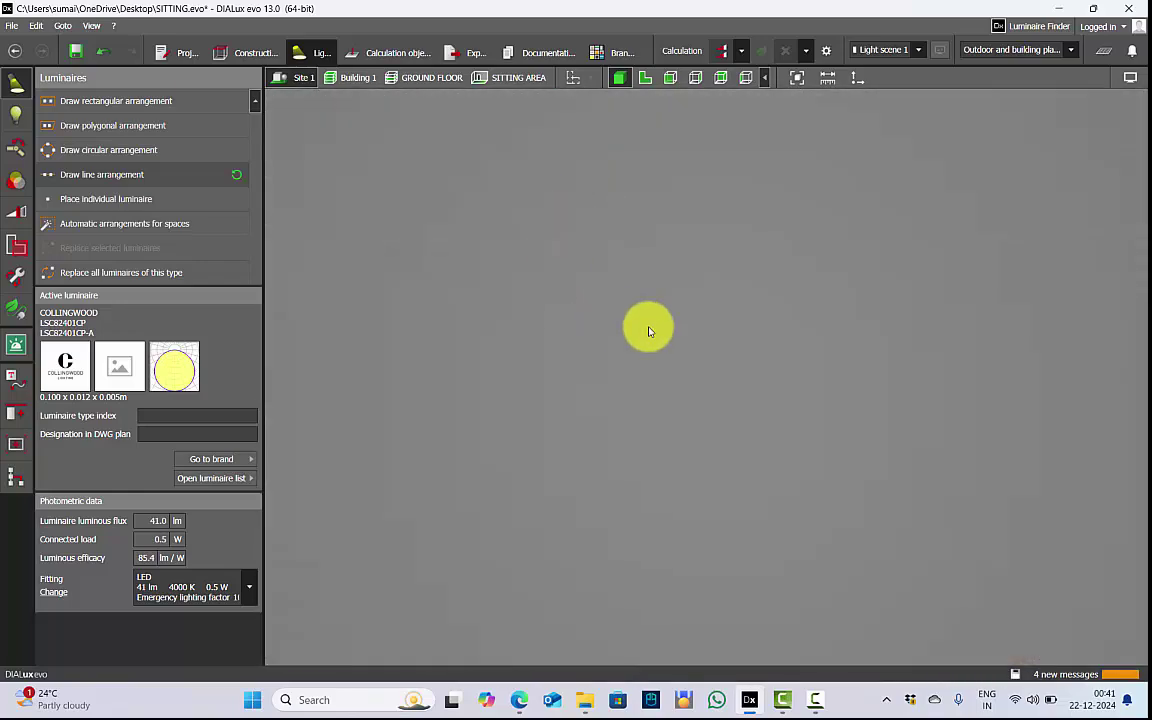
pyautogui.scroll(5, 620, 315)
pyautogui.click(718, 50)
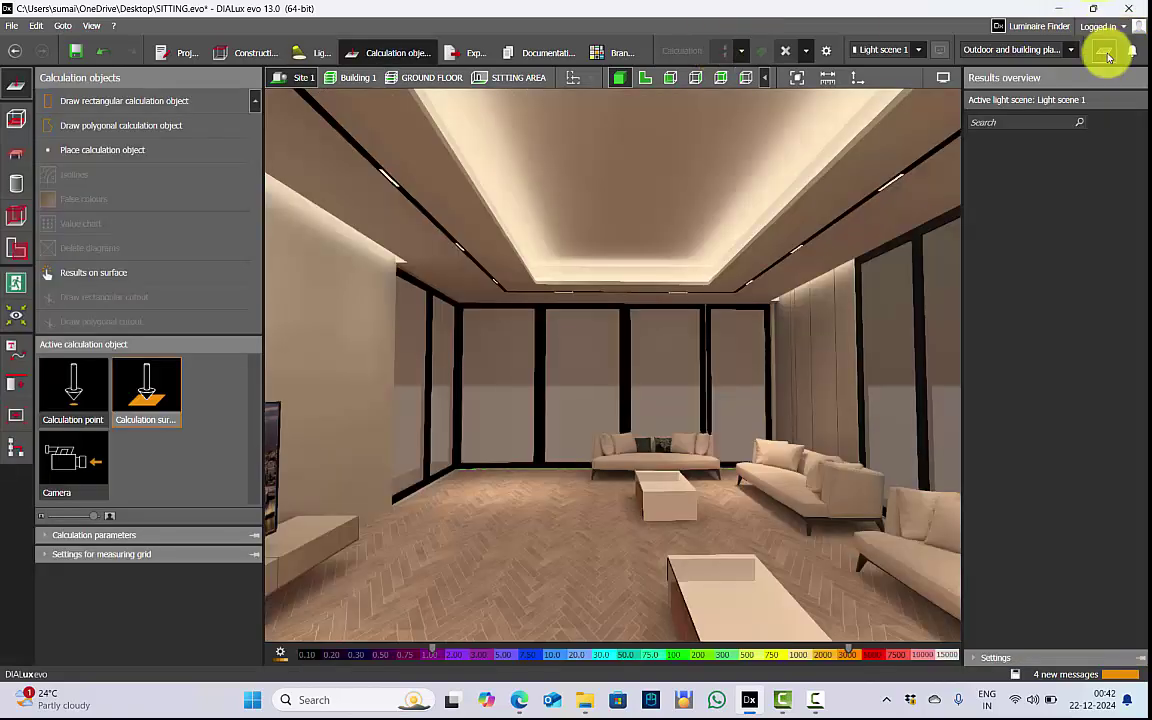
# Hide the results overview, activate the sitting area and frame the whole lit room with the ceiling cove in 3D
pyautogui.click(1104, 51)
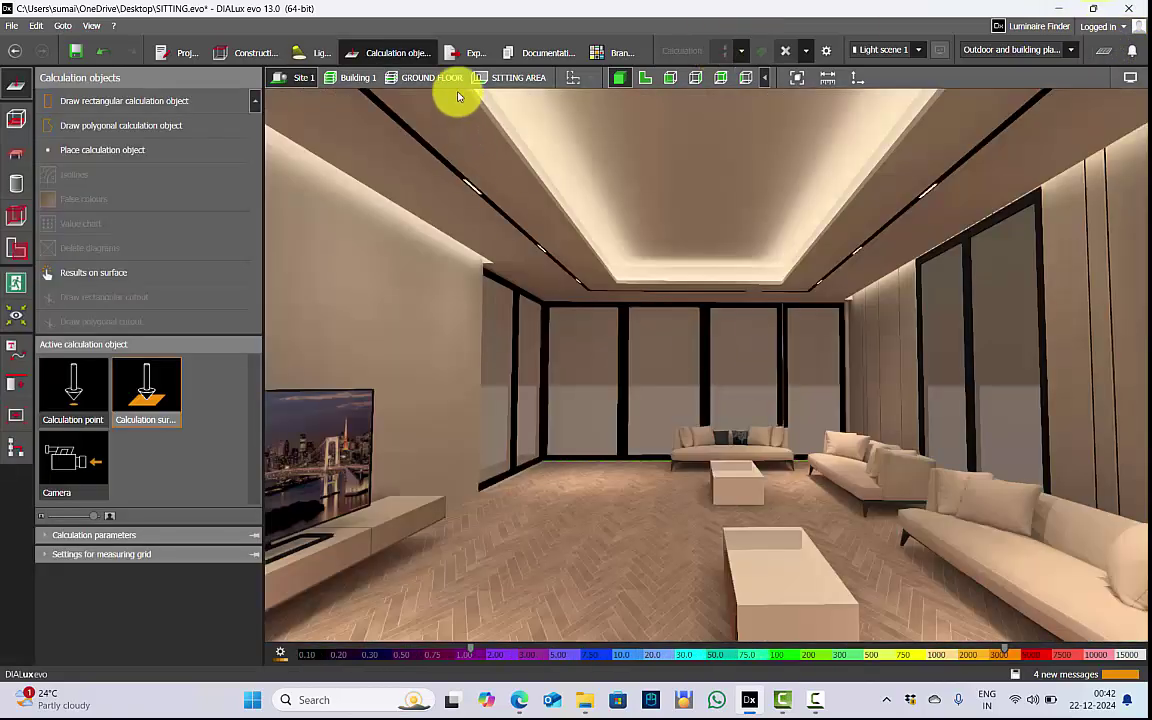
pyautogui.click(497, 79)
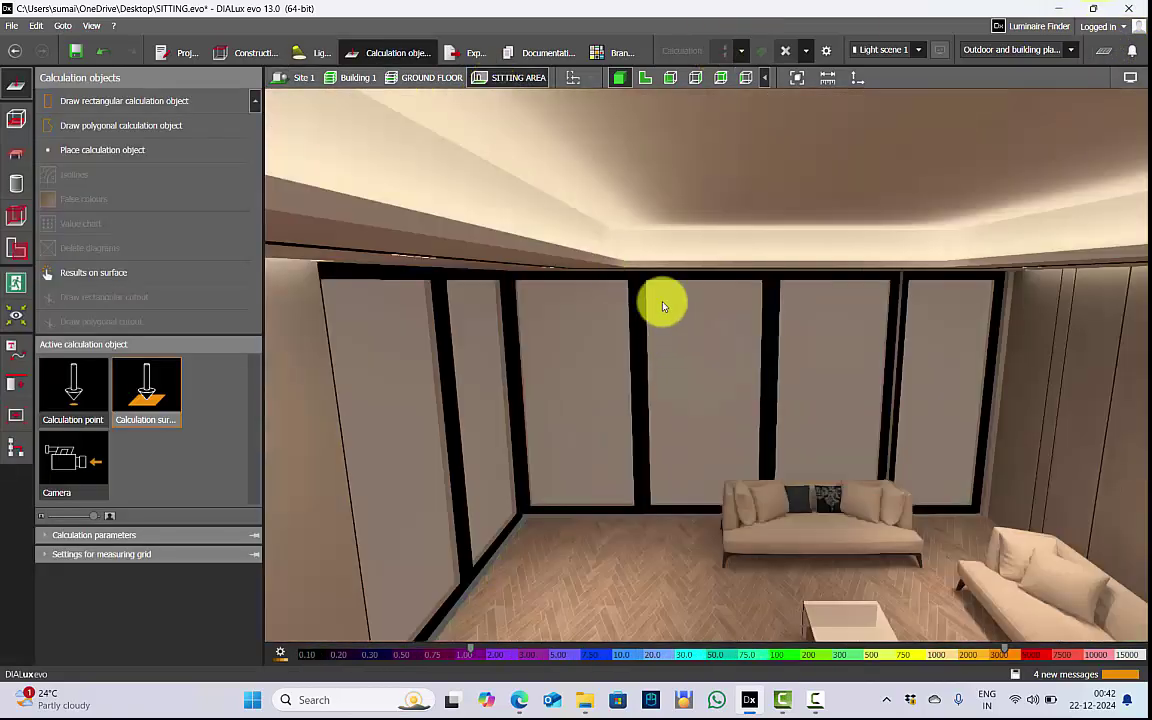
pyautogui.scroll(-2, 614, 180)
pyautogui.scroll(-2, 614, 183)
pyautogui.moveTo(614, 183); pyautogui.dragTo(679, 338, button='right')
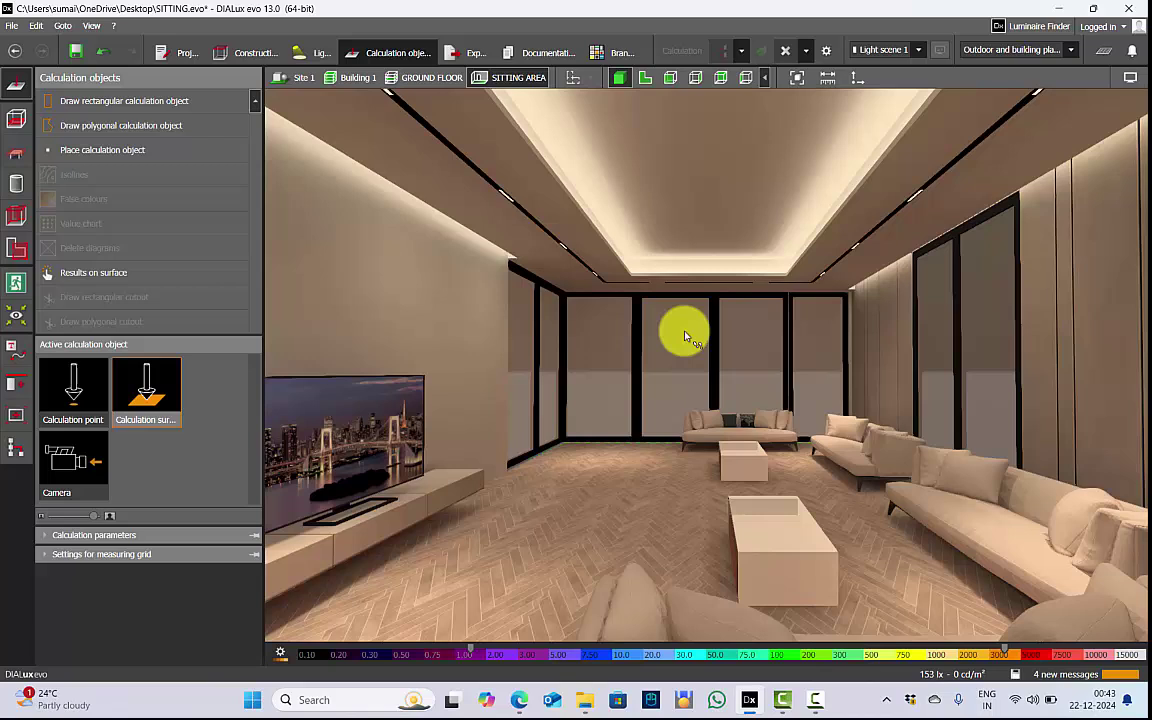
# Raytrace the sitting area view at 3840 x 2160 pixels and enlarge the finished image to full screen
pyautogui.click(480, 52)
pyautogui.click(15, 118)
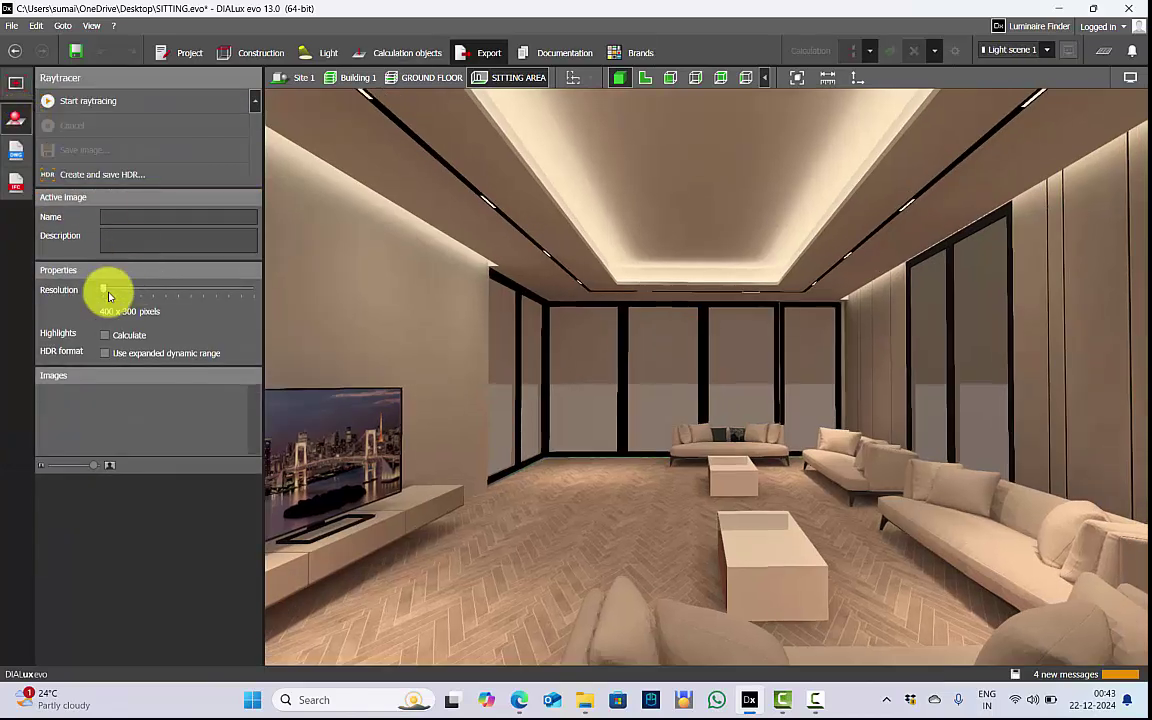
pyautogui.moveTo(109, 296); pyautogui.dragTo(275, 291)
pyautogui.click(85, 102)
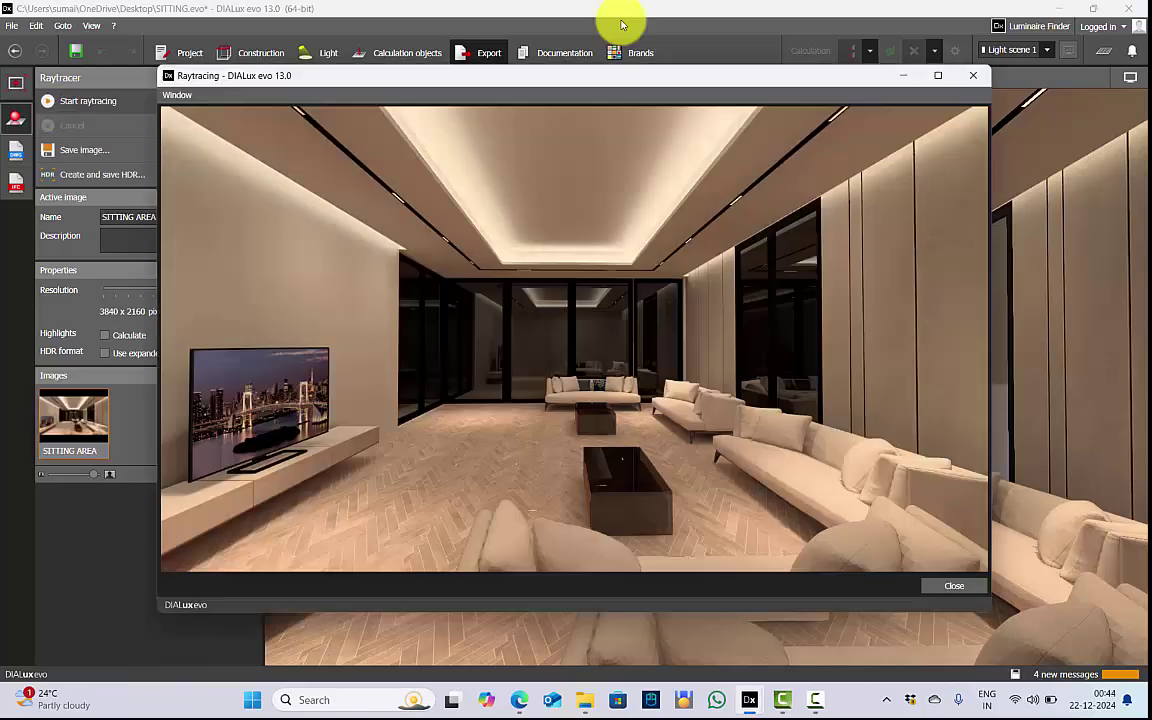
pyautogui.click(938, 76)
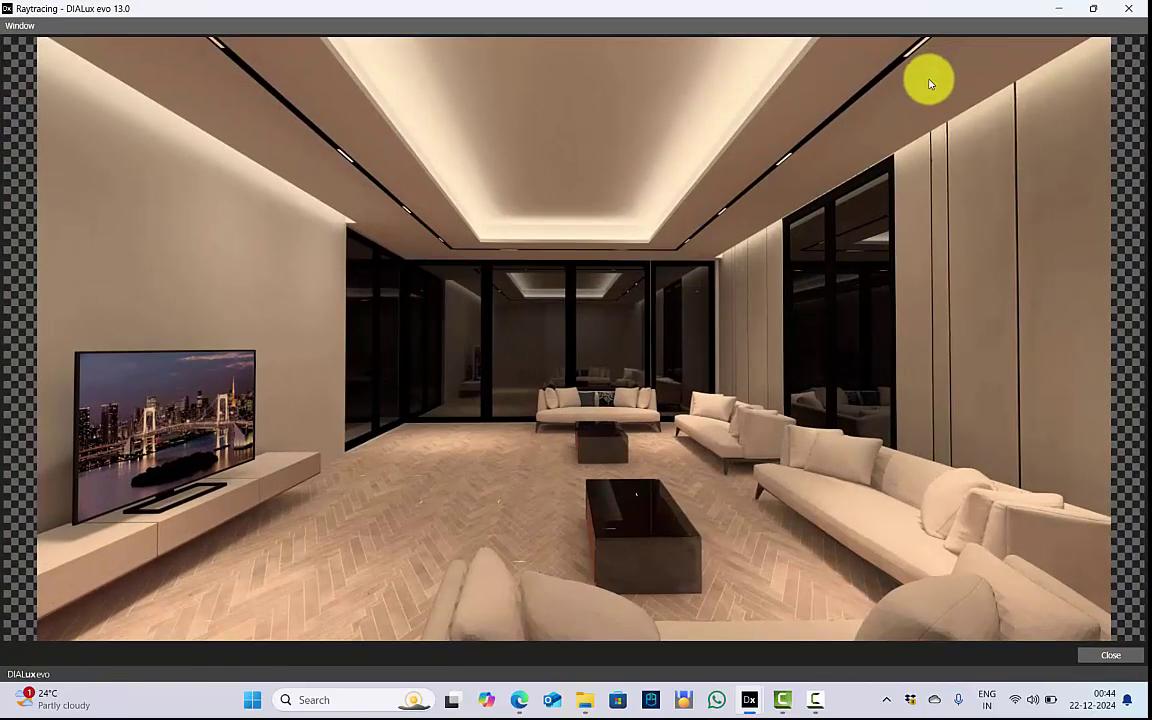